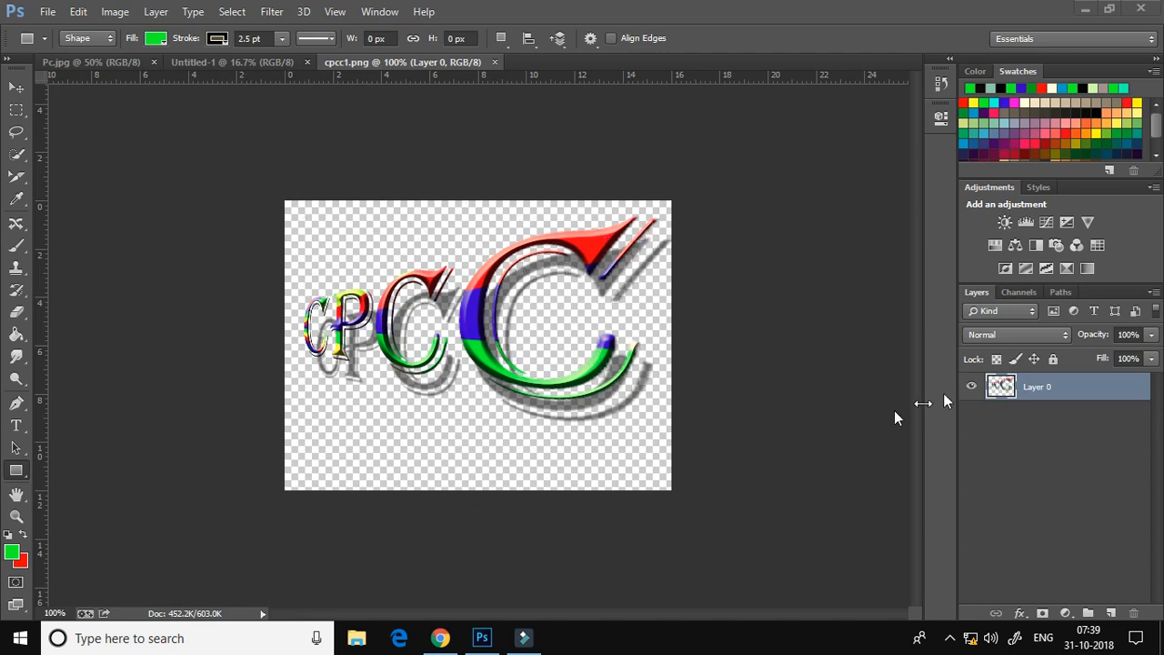
# Review the blank Untitled-1 canvas and the Pc.jpg computer image, and return to Untitled-1.
pyautogui.click(272, 63)
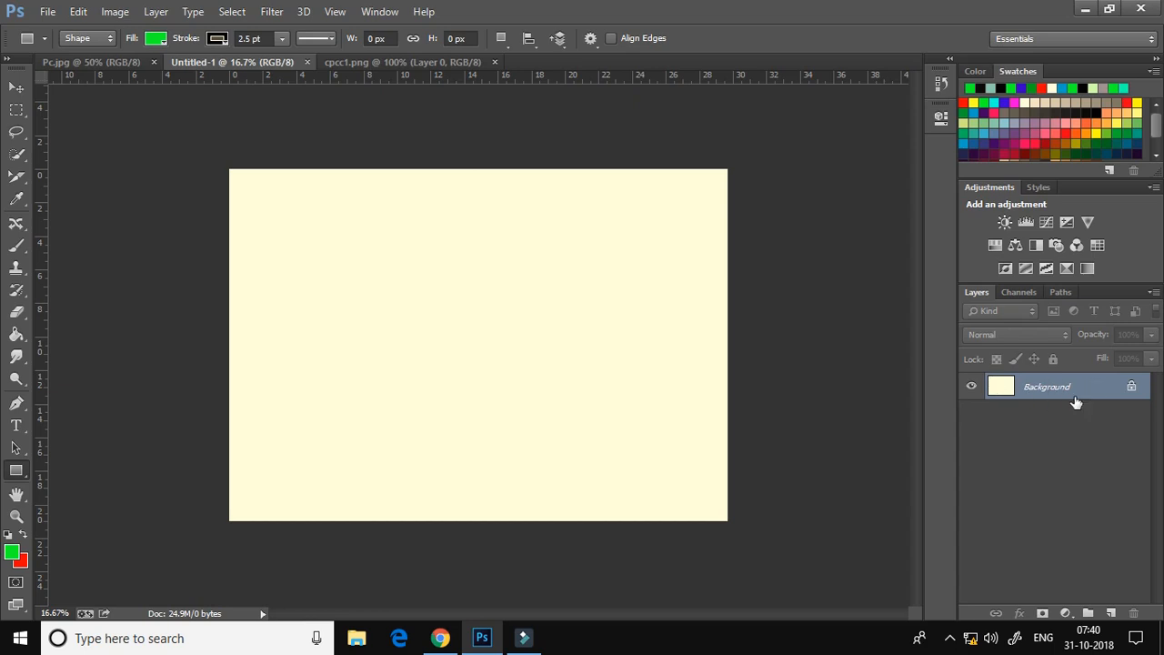
pyautogui.click(100, 61)
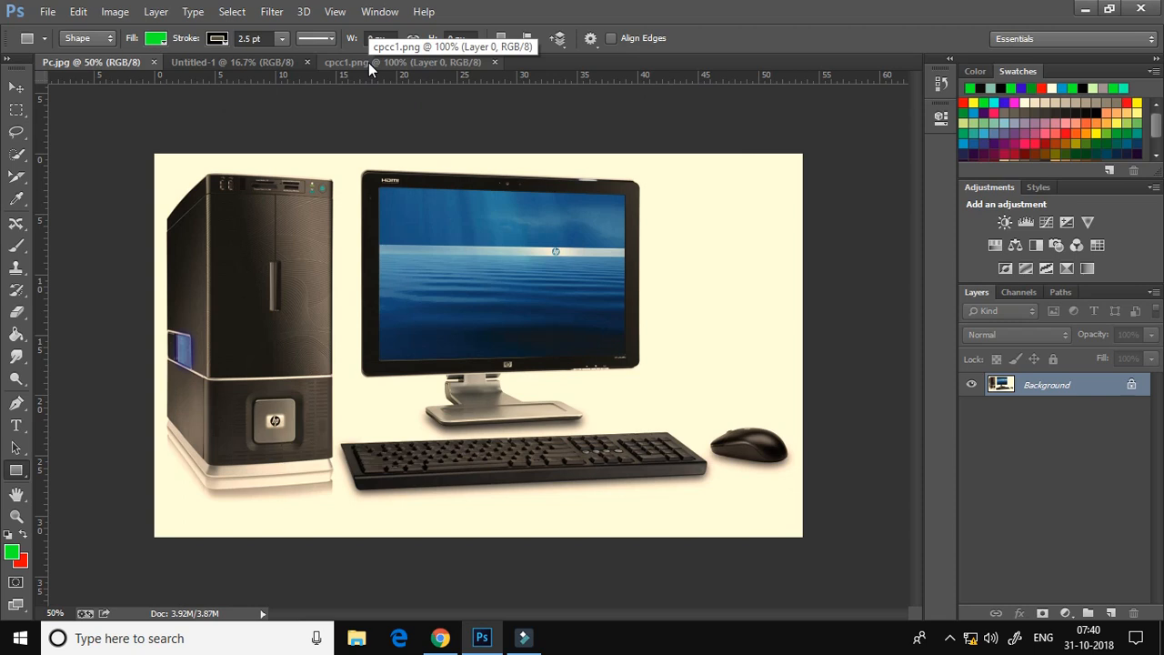
pyautogui.click(253, 62)
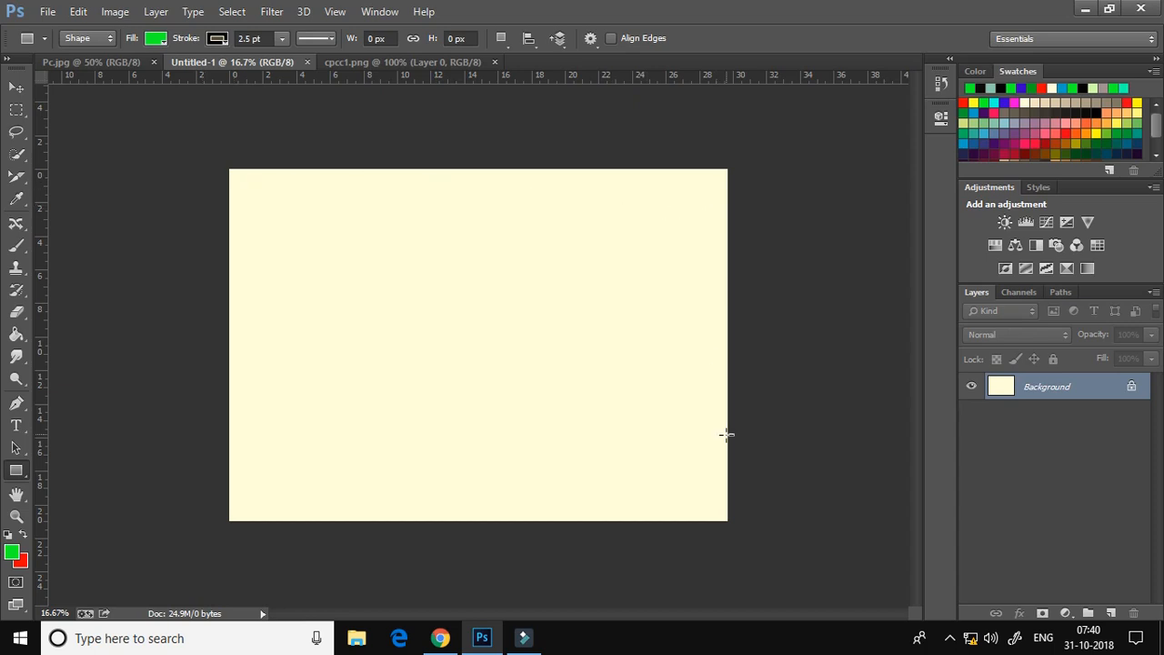
# Copy the CPCC logo from cpcc1.png into the Untitled-1 document with the Move tool.
pyautogui.click(411, 62)
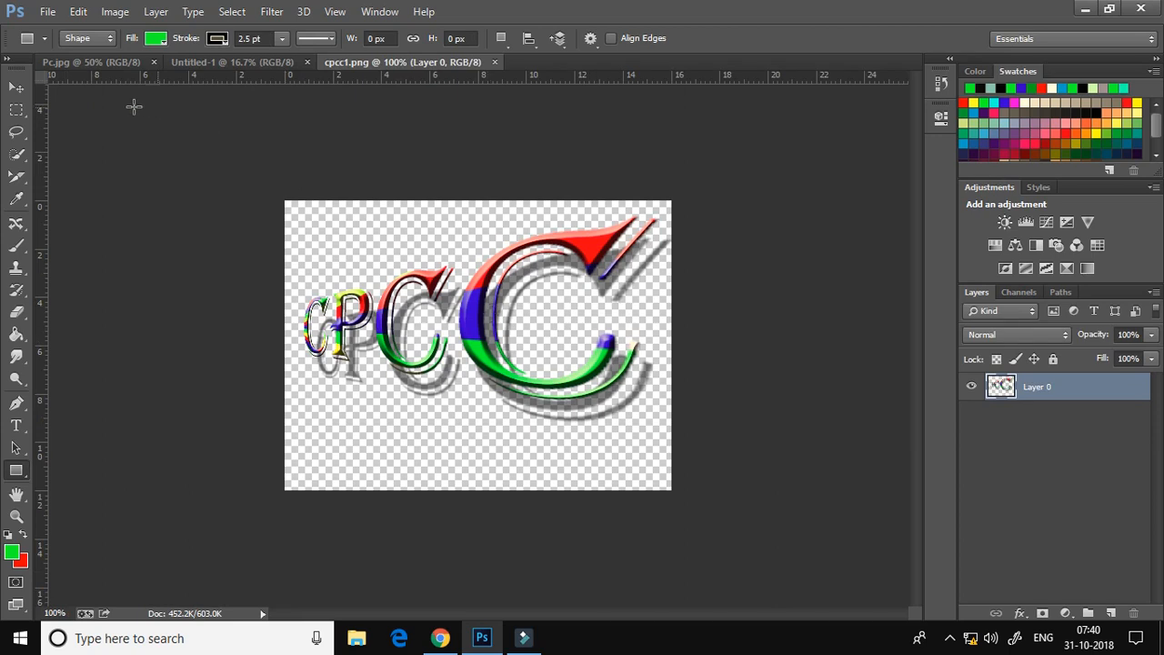
pyautogui.click(15, 87)
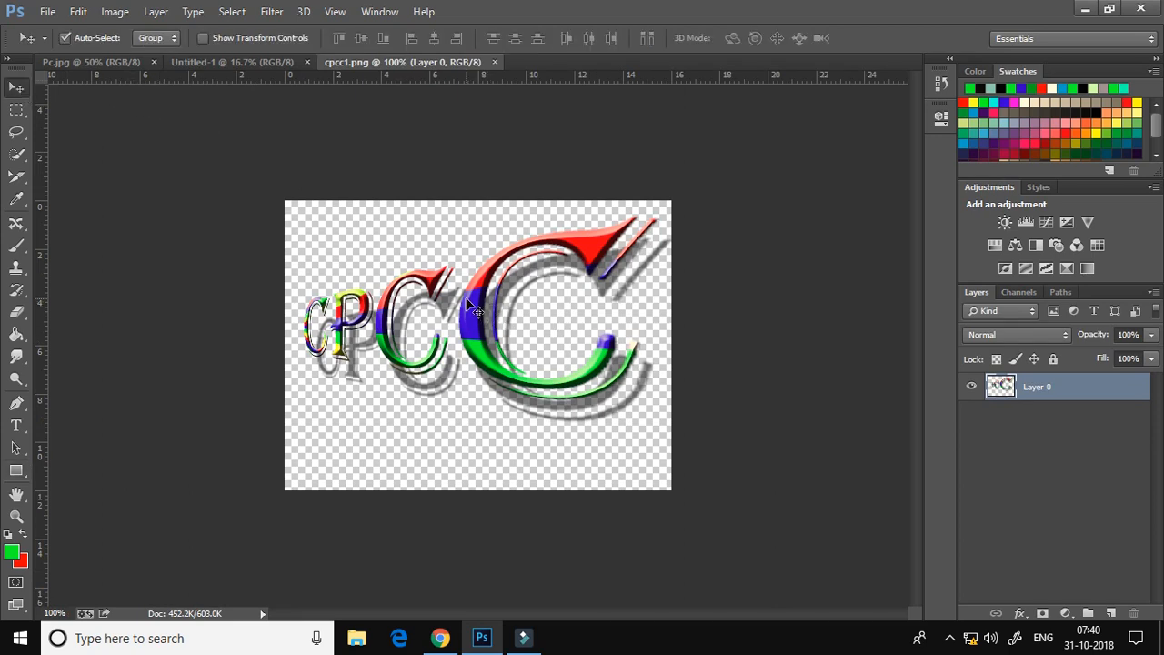
pyautogui.moveTo(467, 299); pyautogui.dragTo(389, 258)
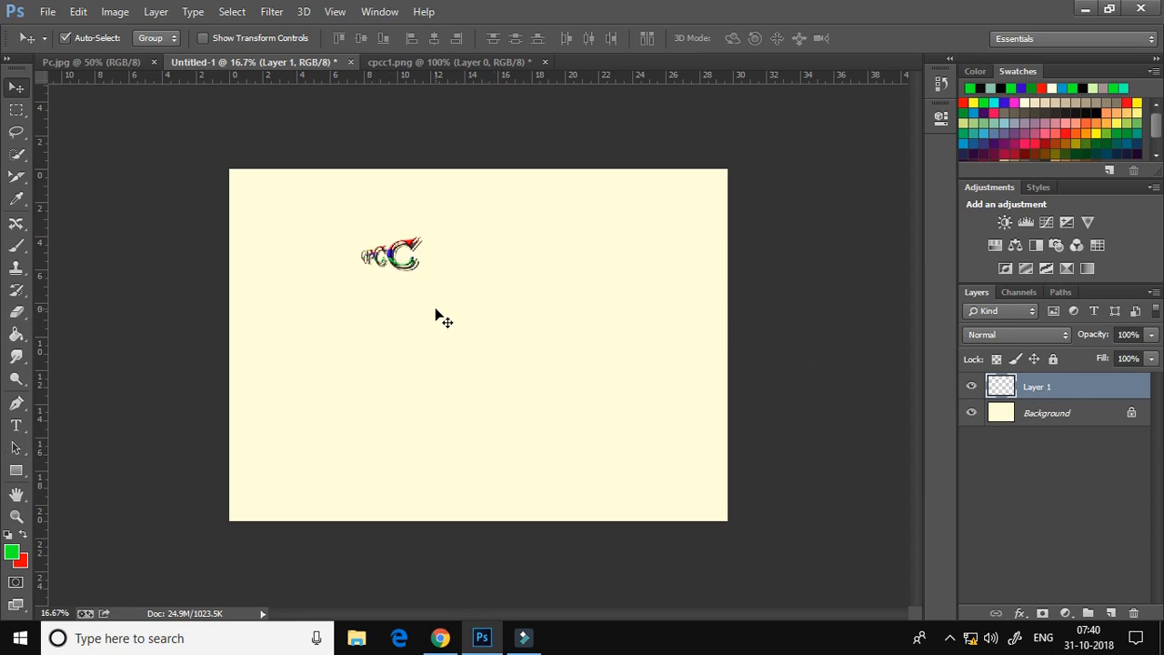
# Free-transform the logo to about 10.6 cm high, widen it further on its left side, and apply the transformation.
pyautogui.hotkey('ctrl', 't')
pyautogui.moveTo(424, 273); pyautogui.dragTo(695, 434)
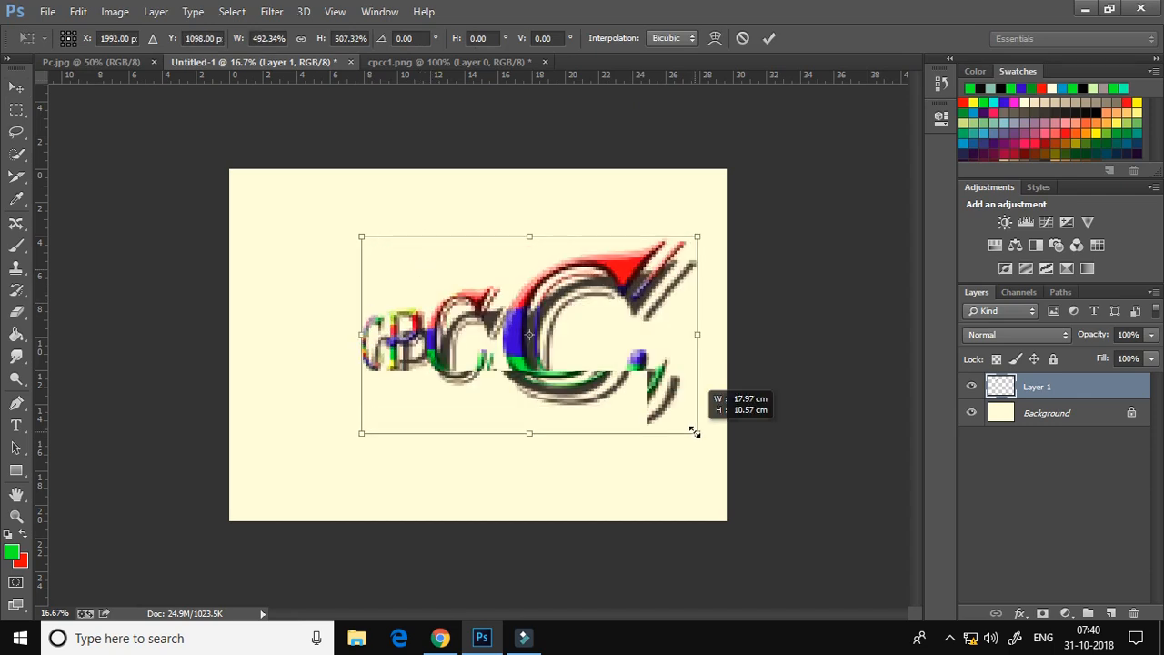
pyautogui.moveTo(362, 333); pyautogui.dragTo(320, 332)
pyautogui.press('Return')
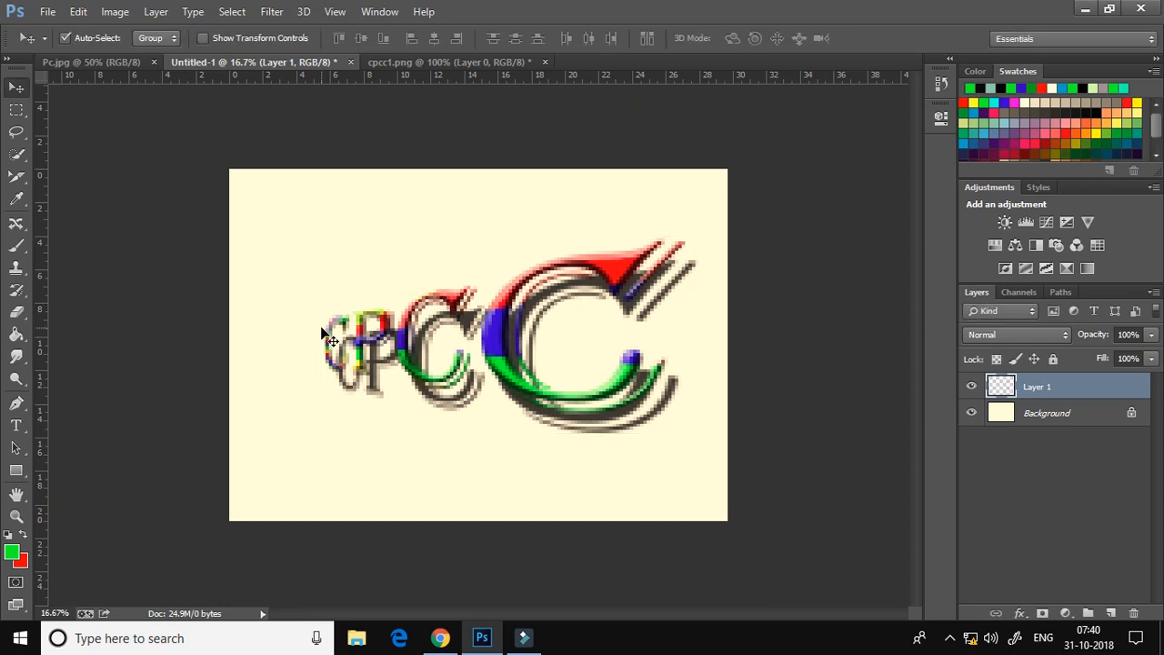
# Toggle the visibility of Layer 1 off and on to check what it contains.
pyautogui.click(971, 388)
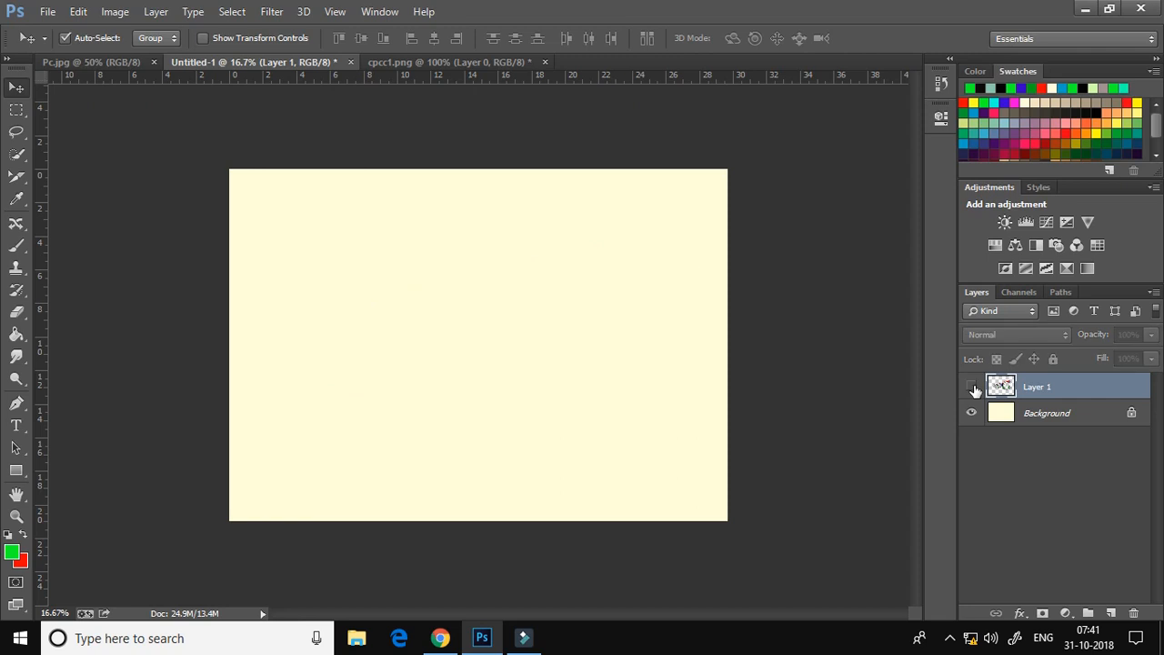
pyautogui.click(971, 387)
pyautogui.click(971, 387)
pyautogui.click(971, 387)
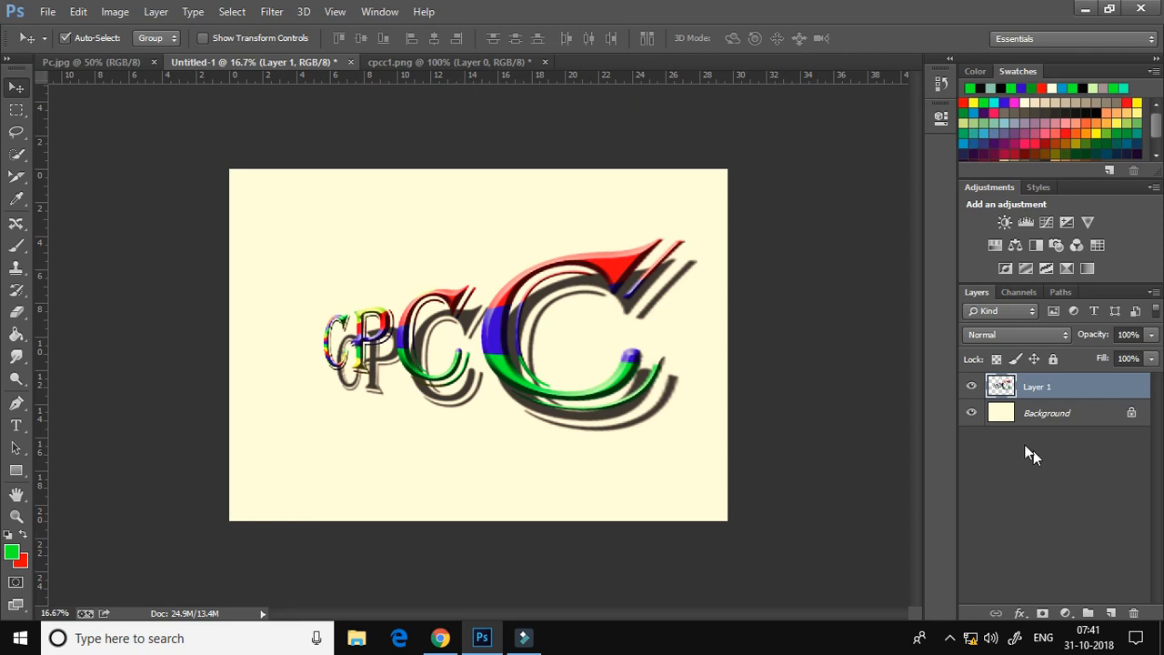
# Convert the locked Background into a regular layer named Layer 0, keeping color None, mode Normal and 100% opacity.
pyautogui.doubleClick(1071, 413)
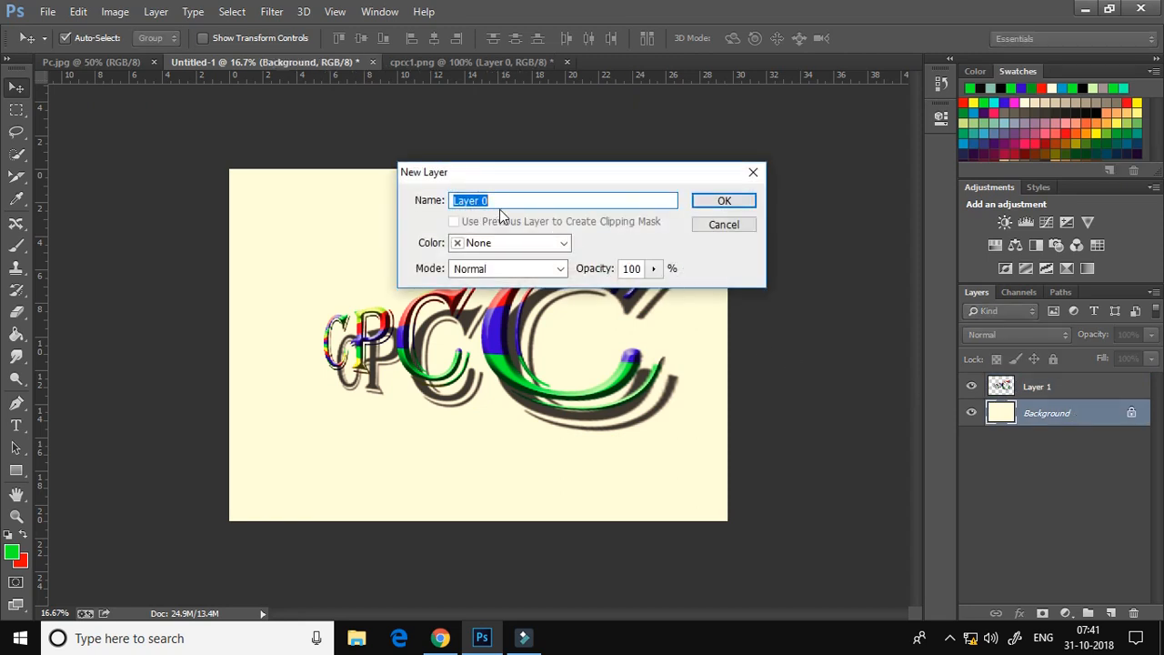
pyautogui.click(563, 244)
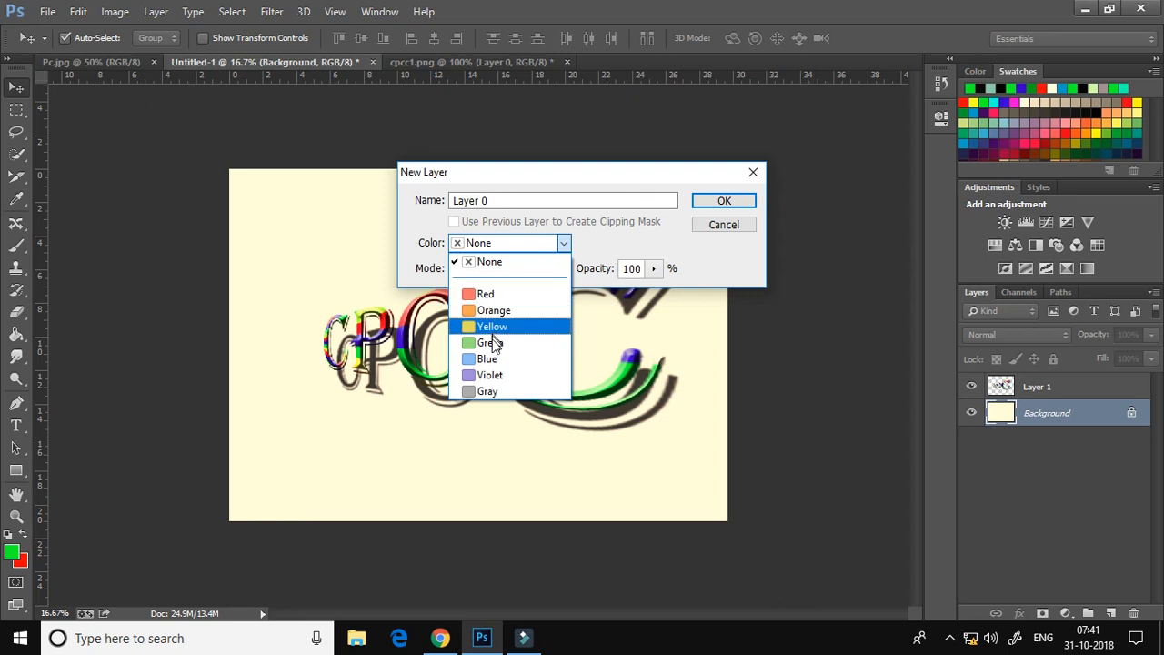
pyautogui.click(523, 261)
pyautogui.click(507, 274)
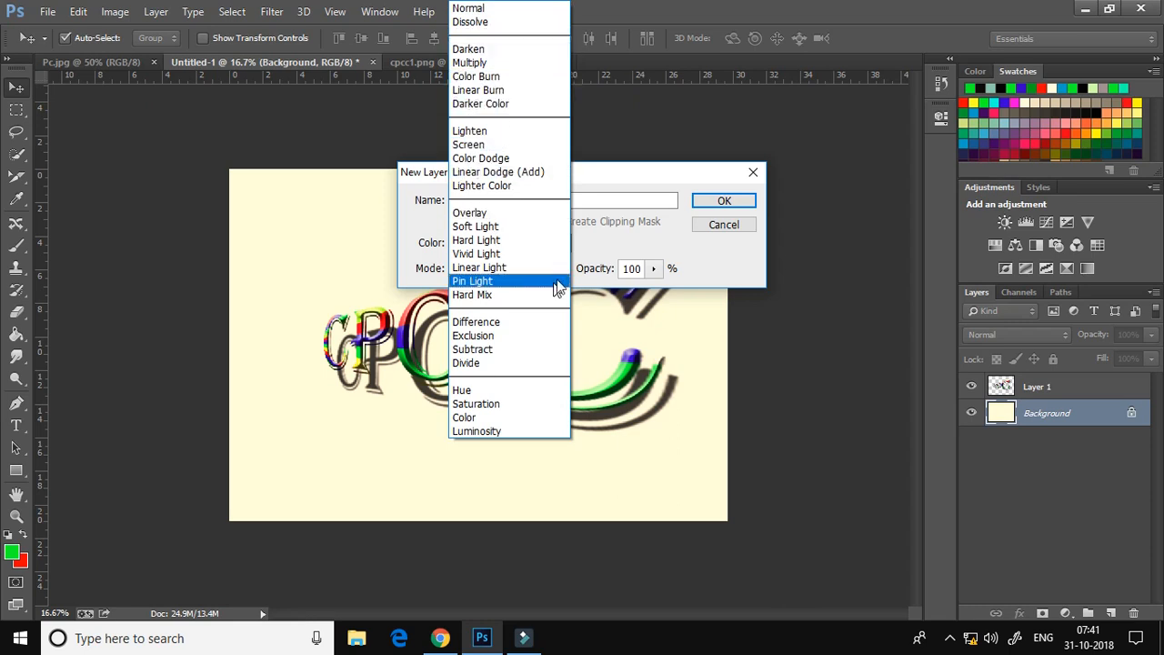
pyautogui.click(607, 242)
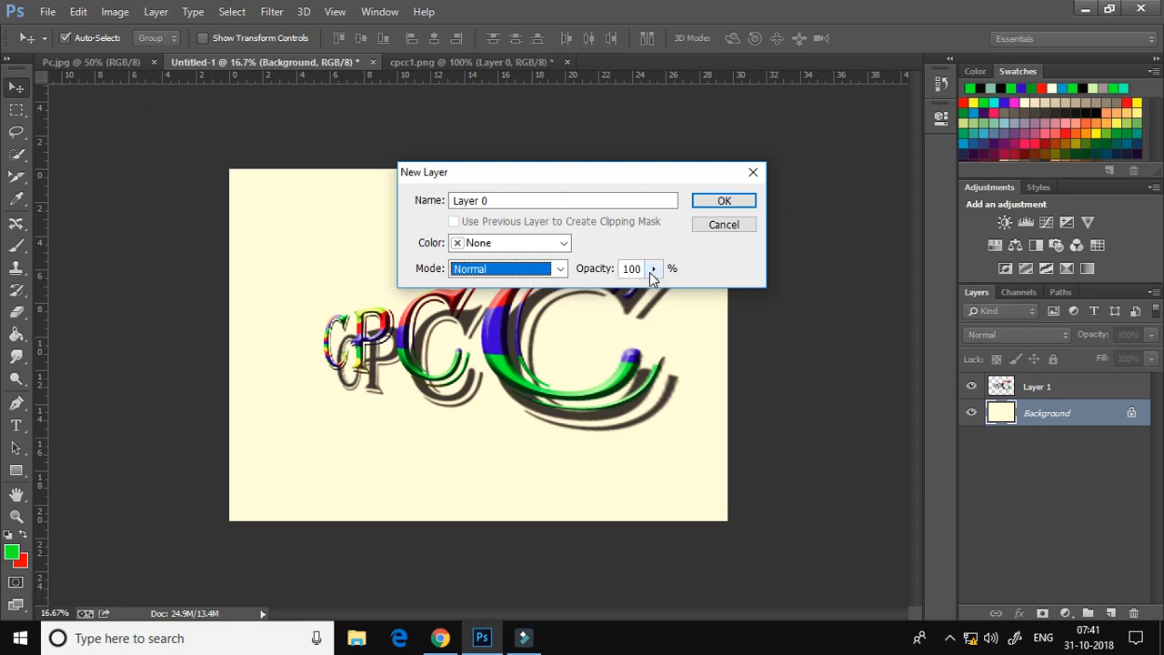
pyautogui.click(725, 202)
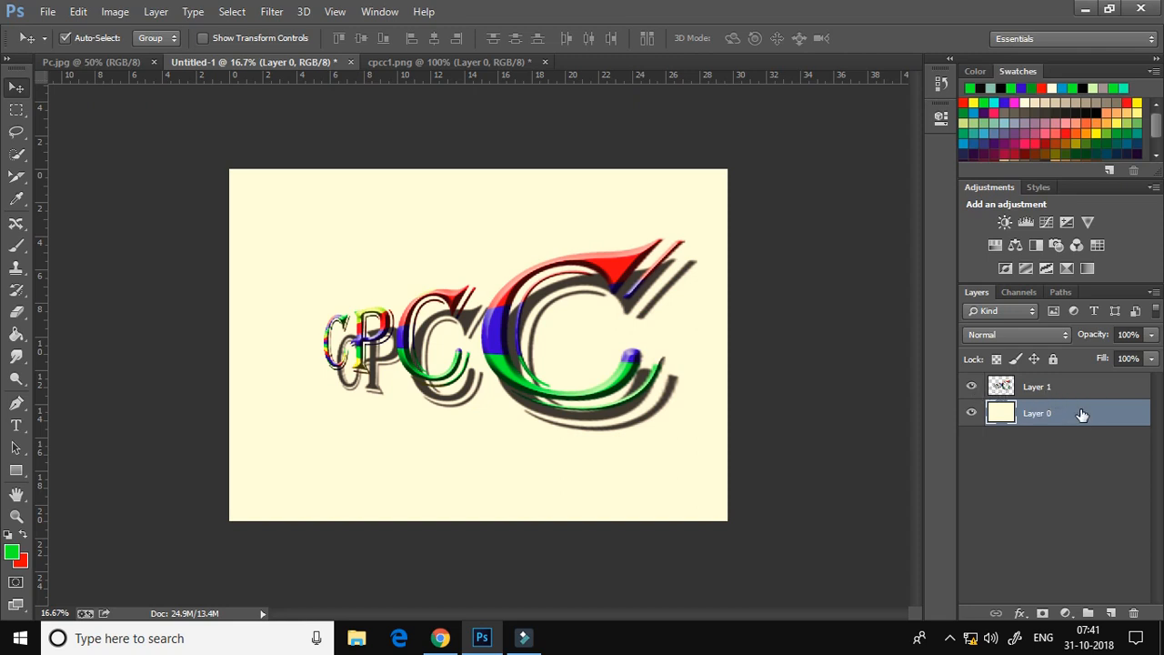
# In Untitled-1, add a new layer above Layer 0 and enter the heading "computer private coaching centre" above the logo.
pyautogui.click(116, 62)
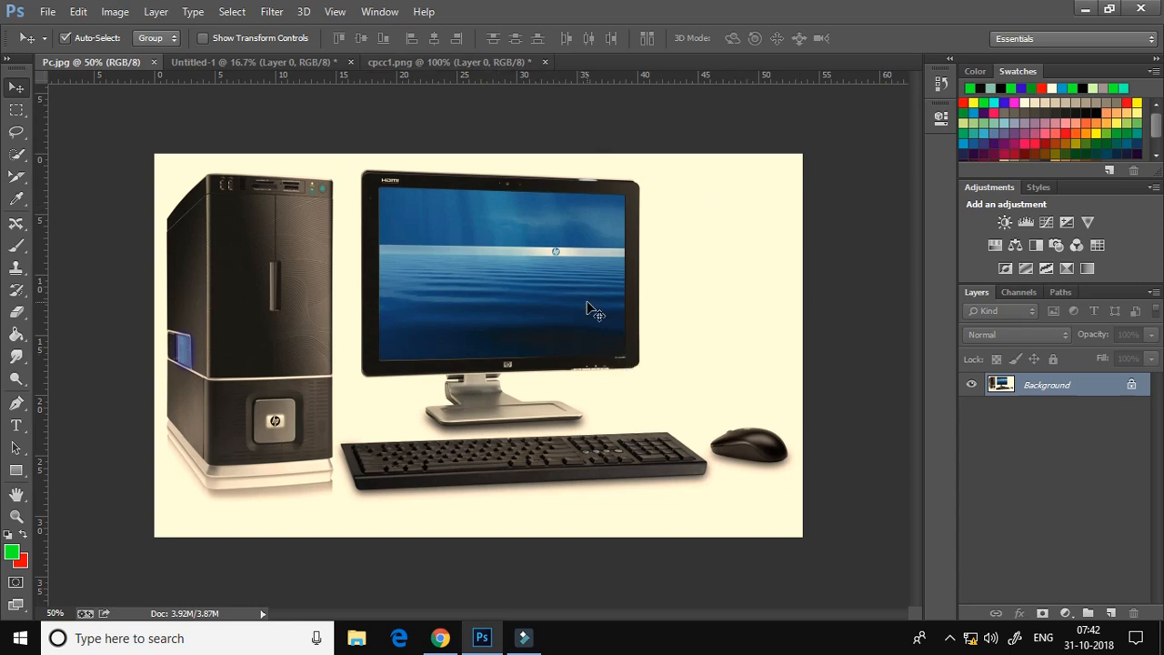
pyautogui.click(304, 61)
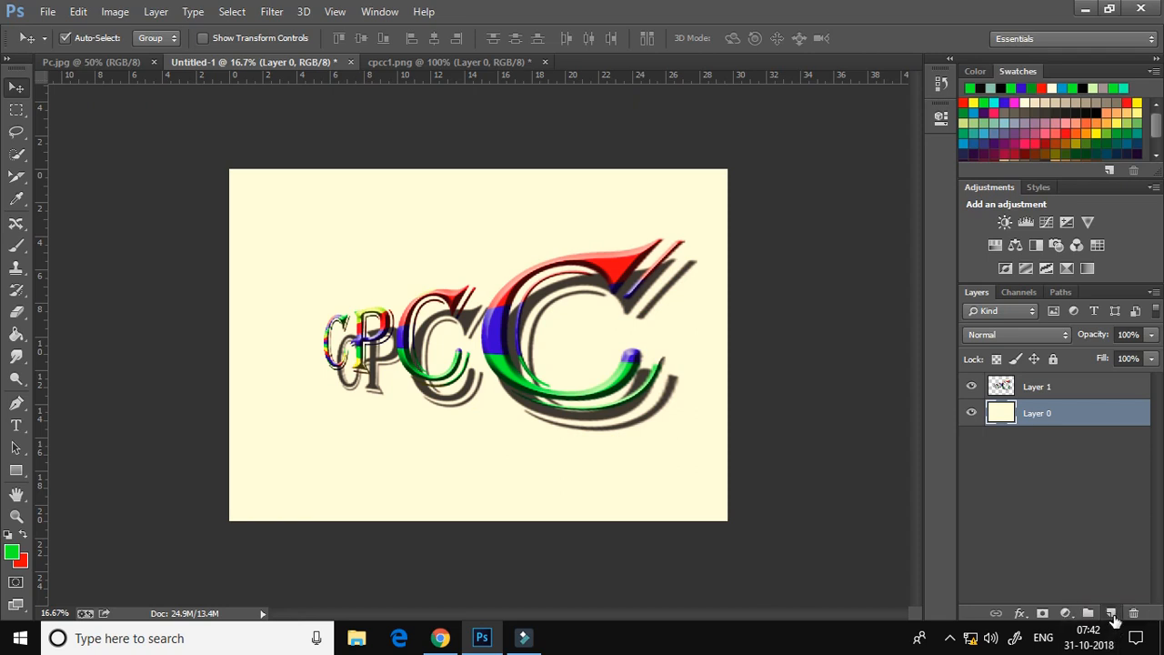
pyautogui.click(1111, 614)
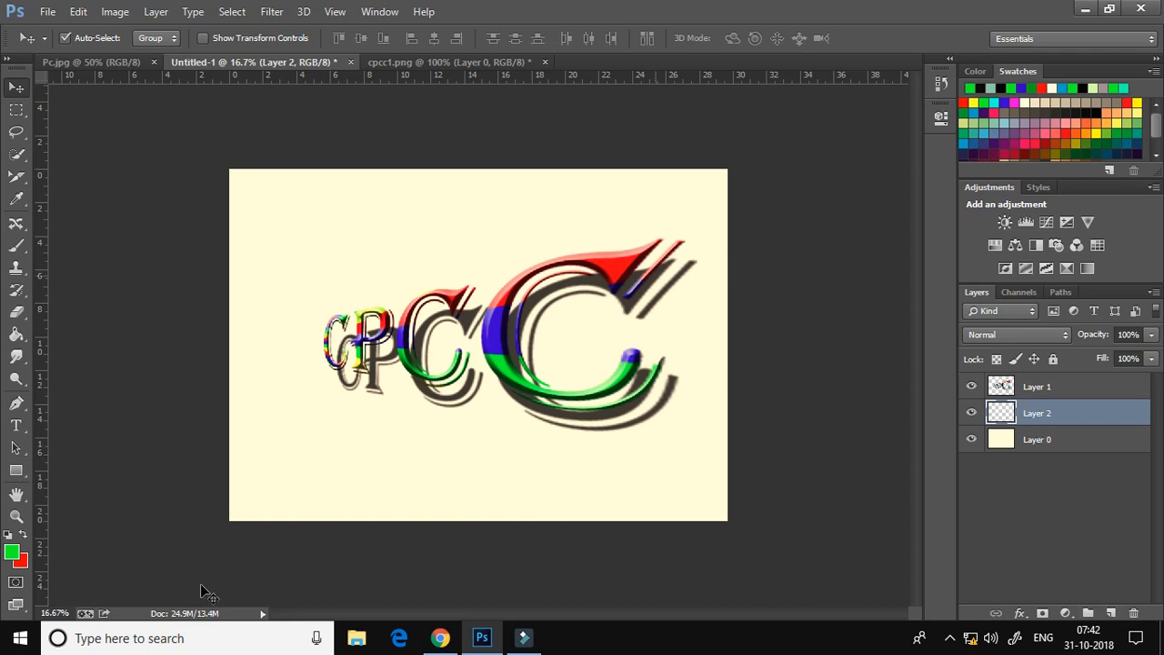
pyautogui.click(14, 427)
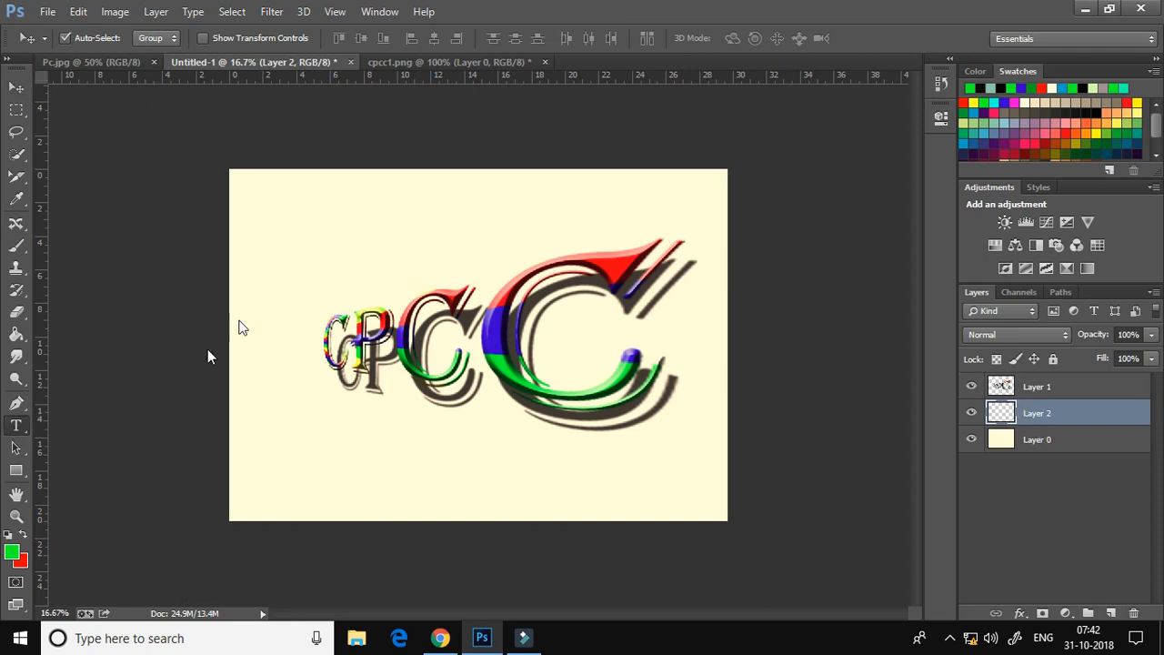
pyautogui.click(307, 219)
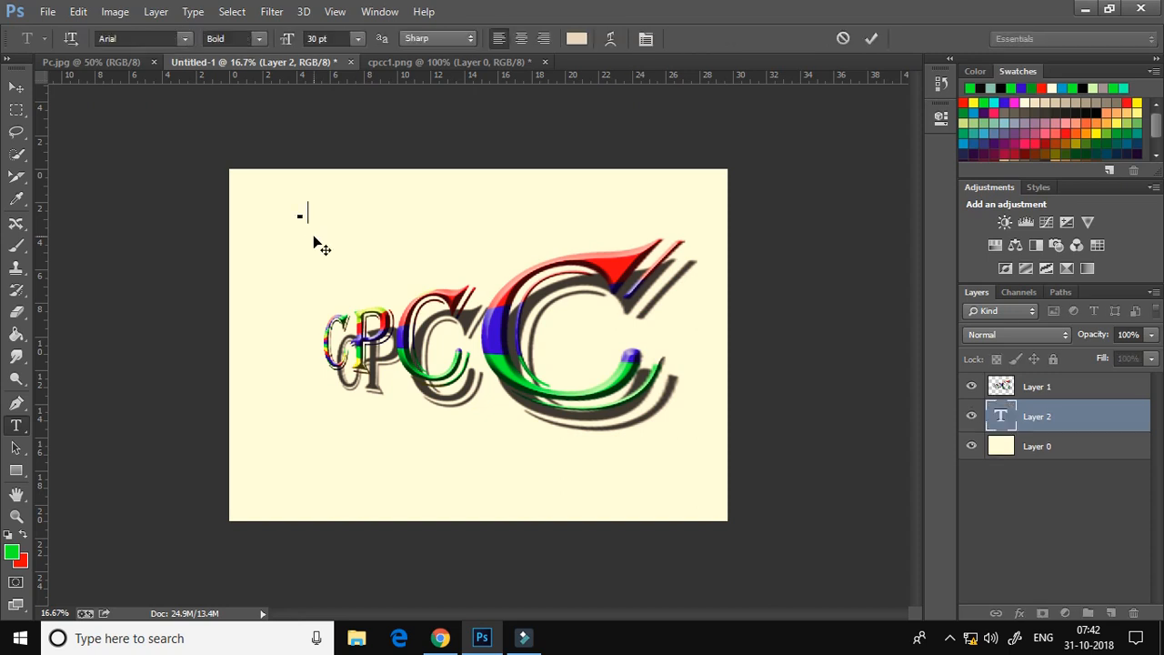
pyautogui.write('cvomp')
pyautogui.press('BackSpace')
pyautogui.press('BackSpace')
pyautogui.press('BackSpace')
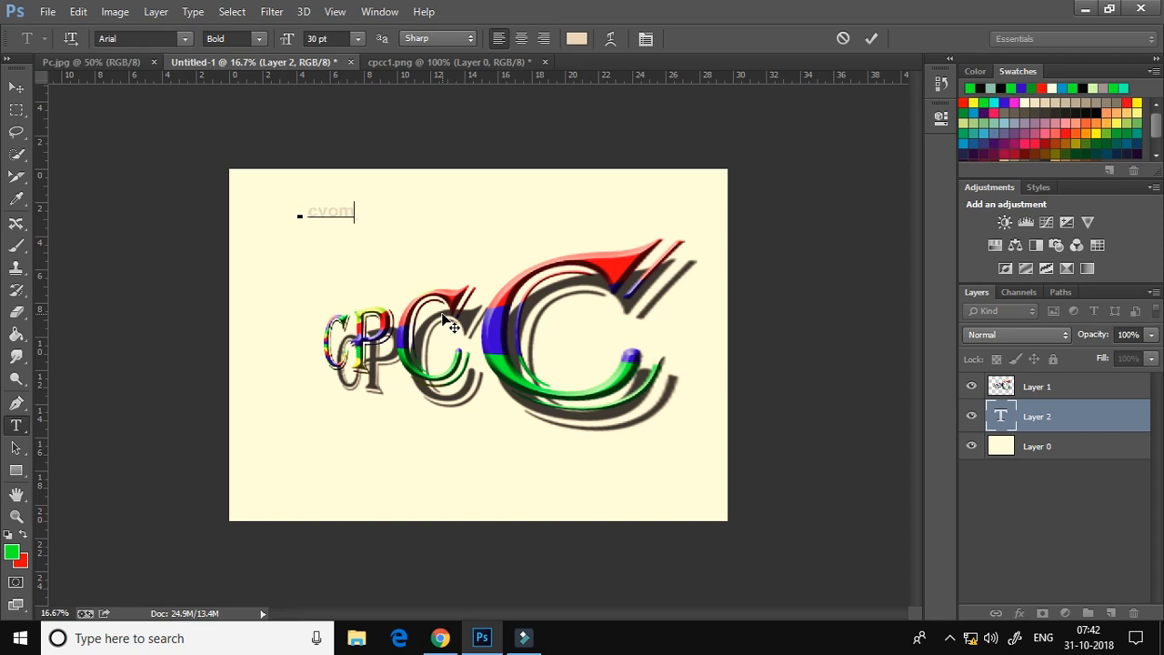
pyautogui.write('computer private coachin')
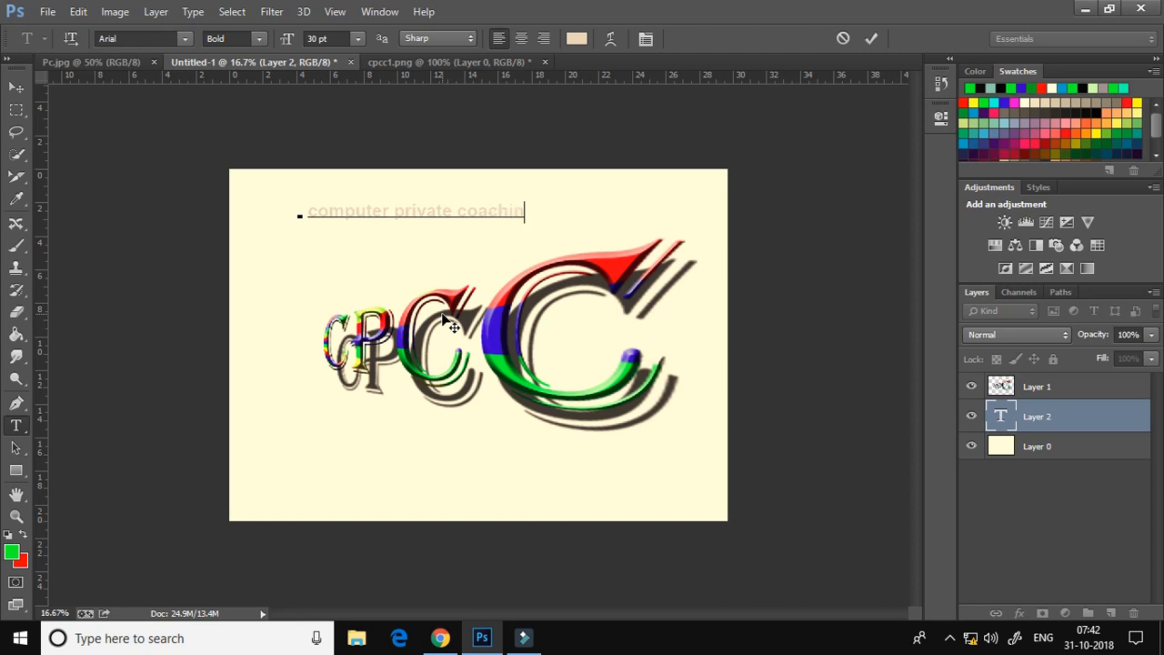
pyautogui.write('g centre')
# Recolor the whole heading text red (cc0000) and commit the text edit.
pyautogui.moveTo(590, 209); pyautogui.dragTo(245, 199)
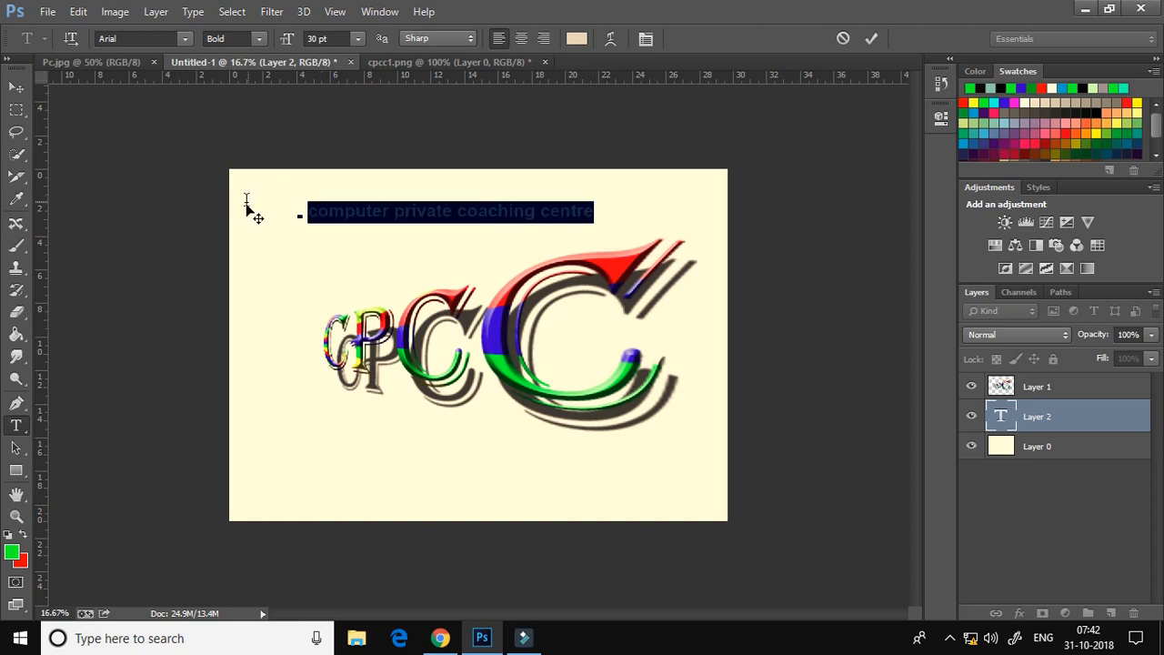
pyautogui.click(575, 39)
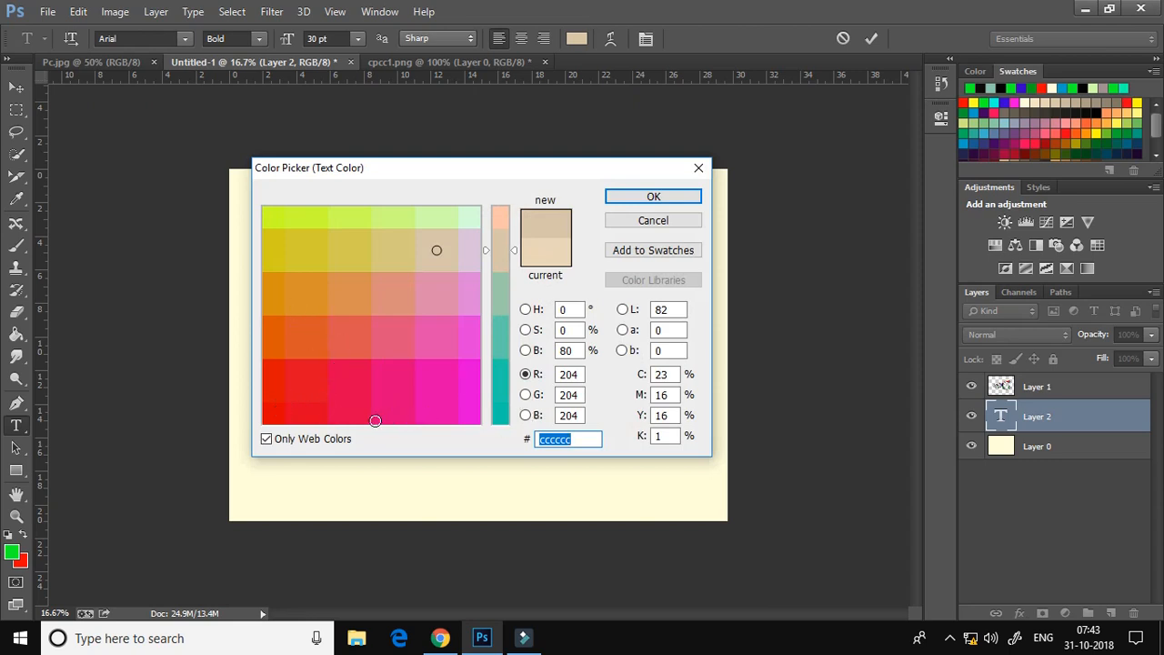
pyautogui.click(265, 418)
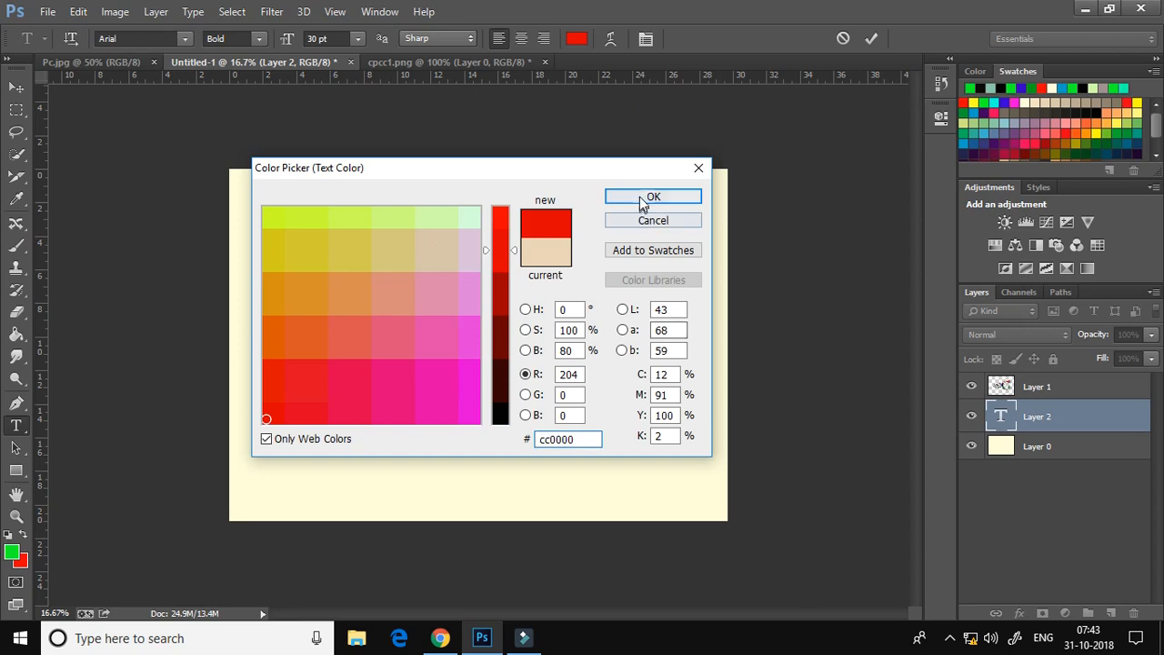
pyautogui.click(678, 198)
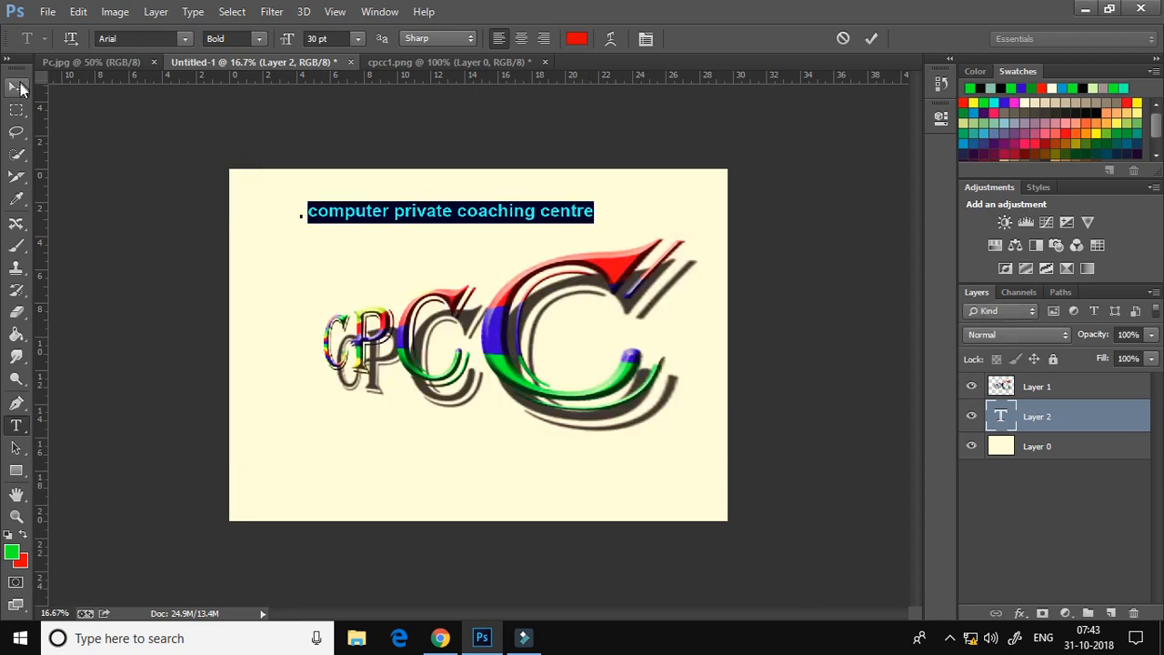
pyautogui.click(16, 86)
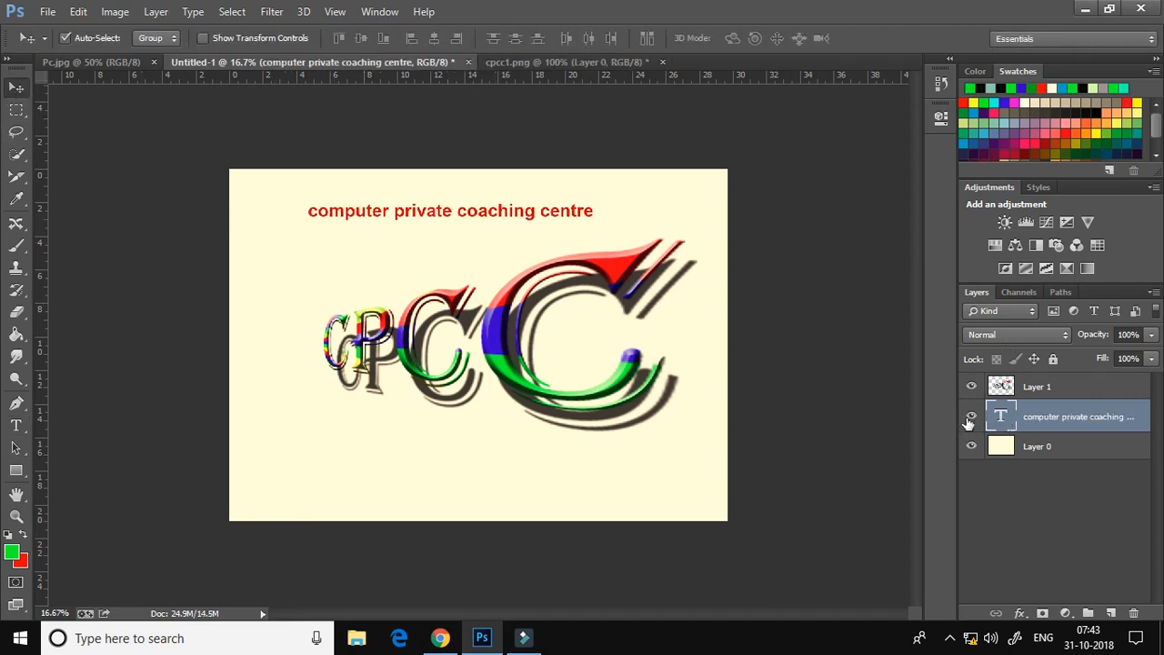
# Hide and show the heading's text layer, and nudge the heading slightly up and left using Auto-Select.
pyautogui.click(972, 416)
pyautogui.click(972, 417)
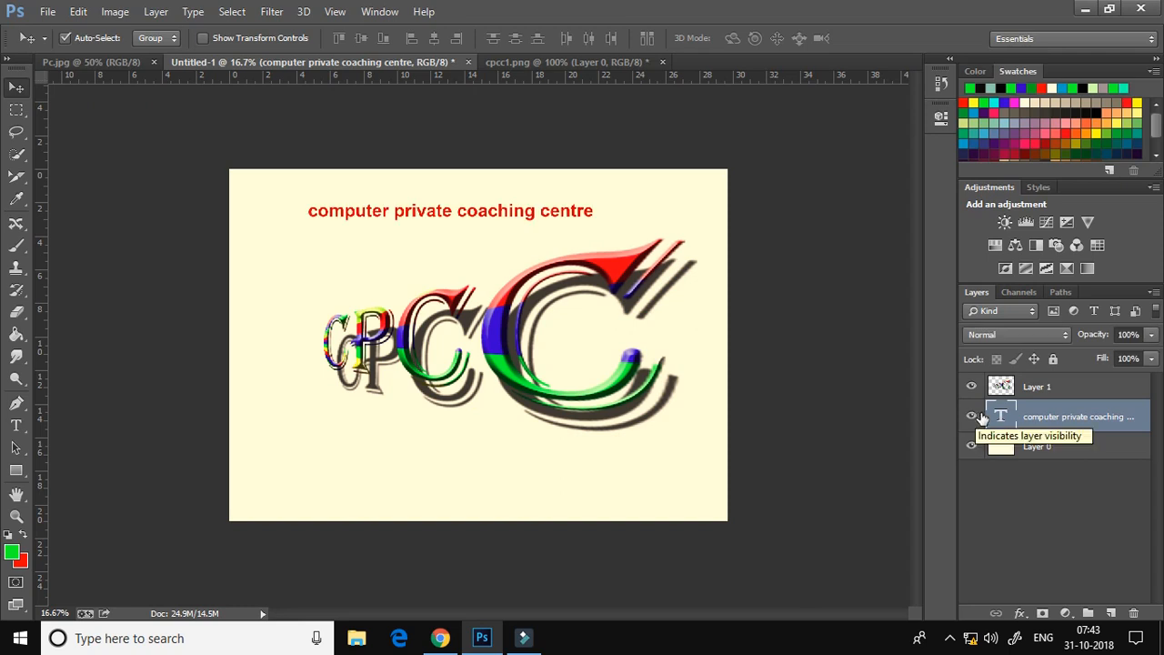
pyautogui.click(1069, 397)
pyautogui.click(447, 216)
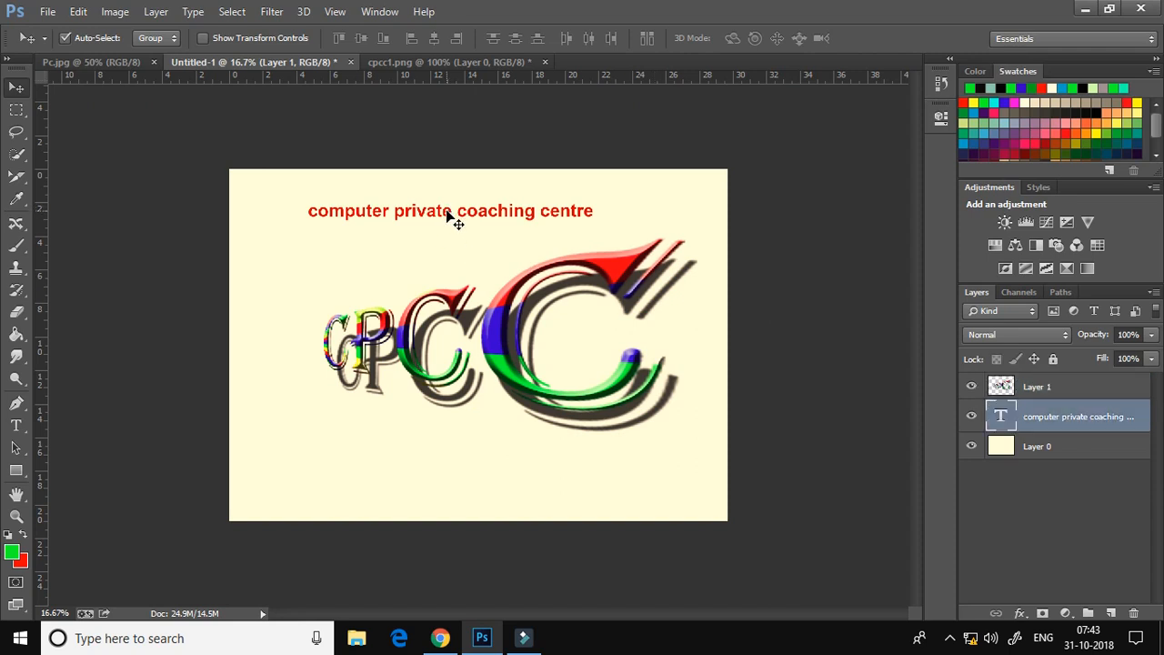
pyautogui.moveTo(447, 216)
pyautogui.mouseDown()
pyautogui.moveTo(459, 266)
pyautogui.moveTo(452, 200)
pyautogui.moveTo(446, 214)
pyautogui.mouseUp()
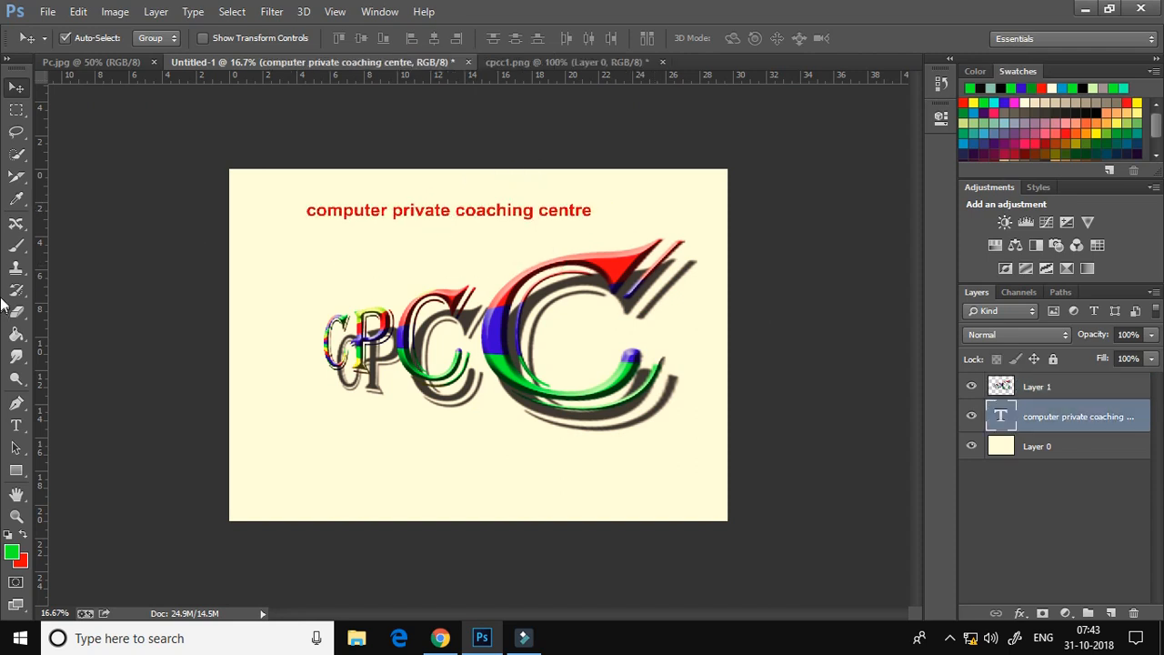
# Move the heading slightly up and right with Auto-Select off, and re-enable Auto-Select to pick the logo on the canvas.
pyautogui.click(64, 37)
pyautogui.moveTo(513, 326)
pyautogui.mouseDown()
pyautogui.moveTo(529, 383)
pyautogui.moveTo(540, 378)
pyautogui.moveTo(521, 287)
pyautogui.moveTo(522, 335)
pyautogui.moveTo(510, 339)
pyautogui.moveTo(500, 316)
pyautogui.mouseUp()
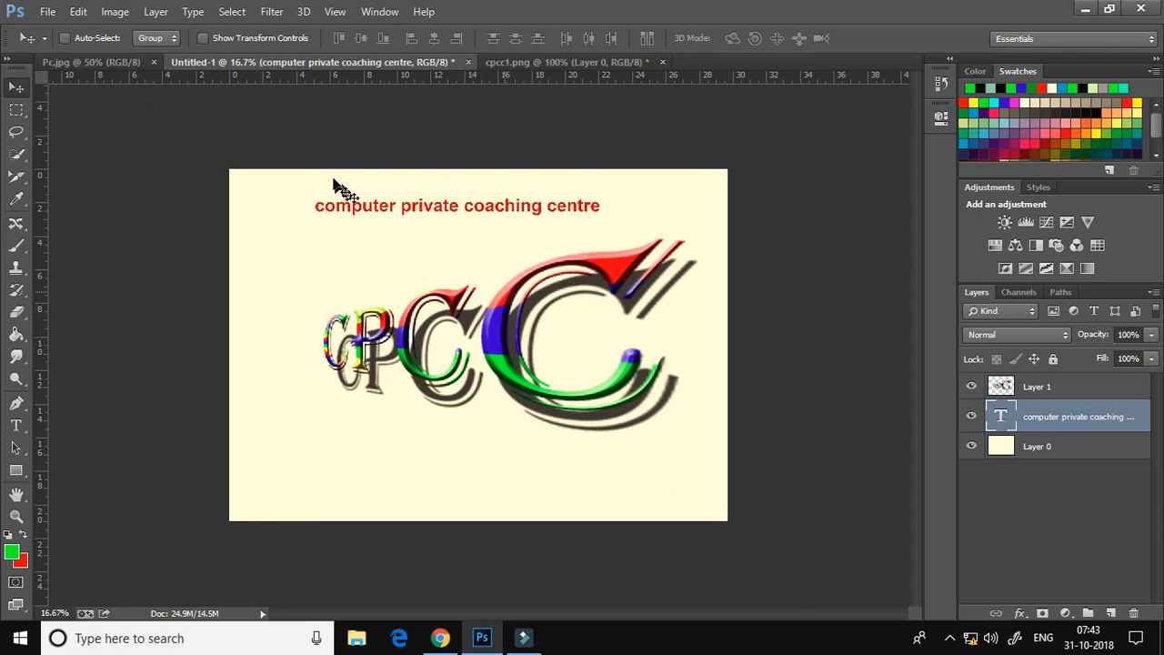
pyautogui.click(65, 38)
pyautogui.click(499, 349)
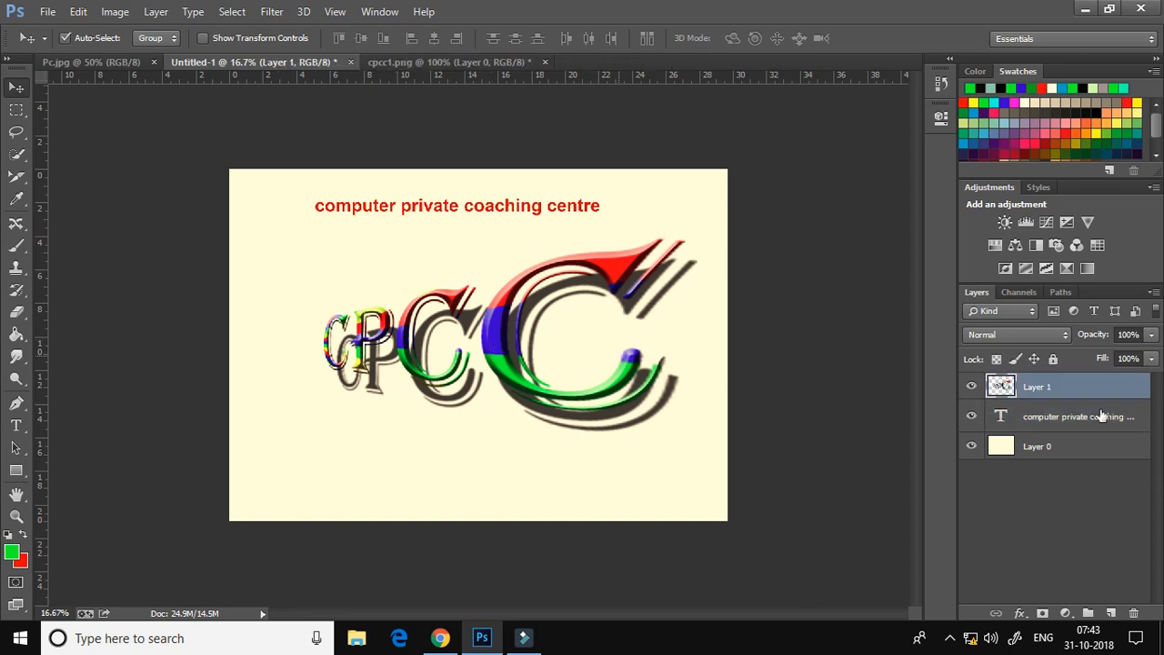
# Turn on transform controls, stretch the red heading to about 107% width and 132% height, and apply the transformation.
pyautogui.click(538, 208)
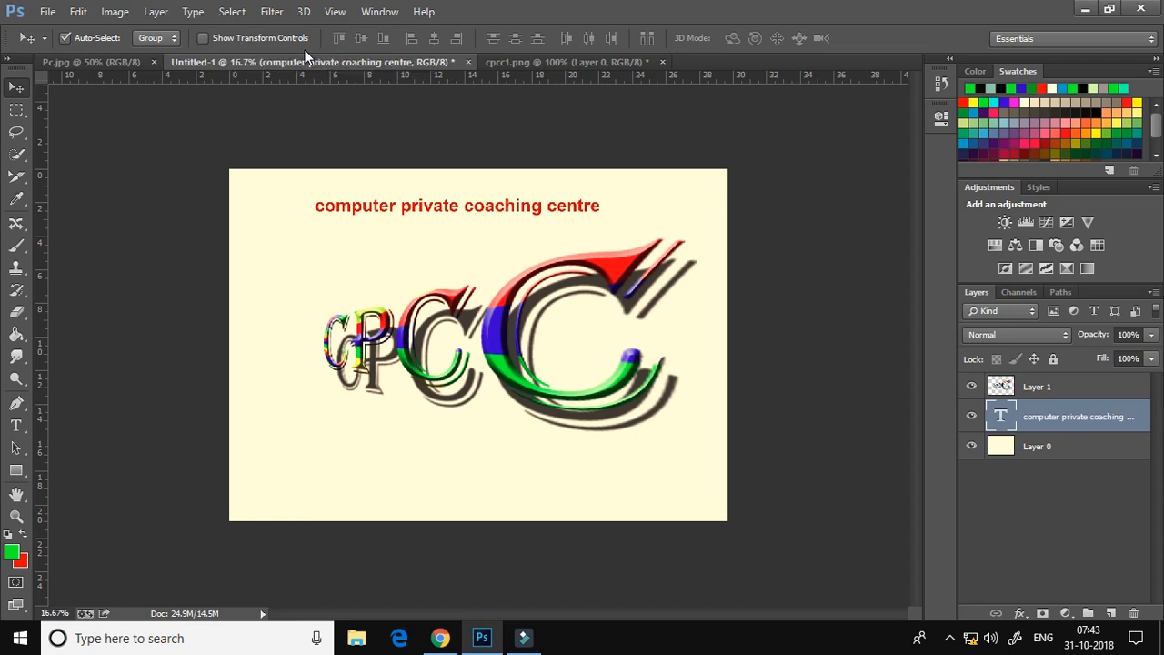
pyautogui.click(203, 39)
pyautogui.moveTo(597, 212); pyautogui.dragTo(624, 224)
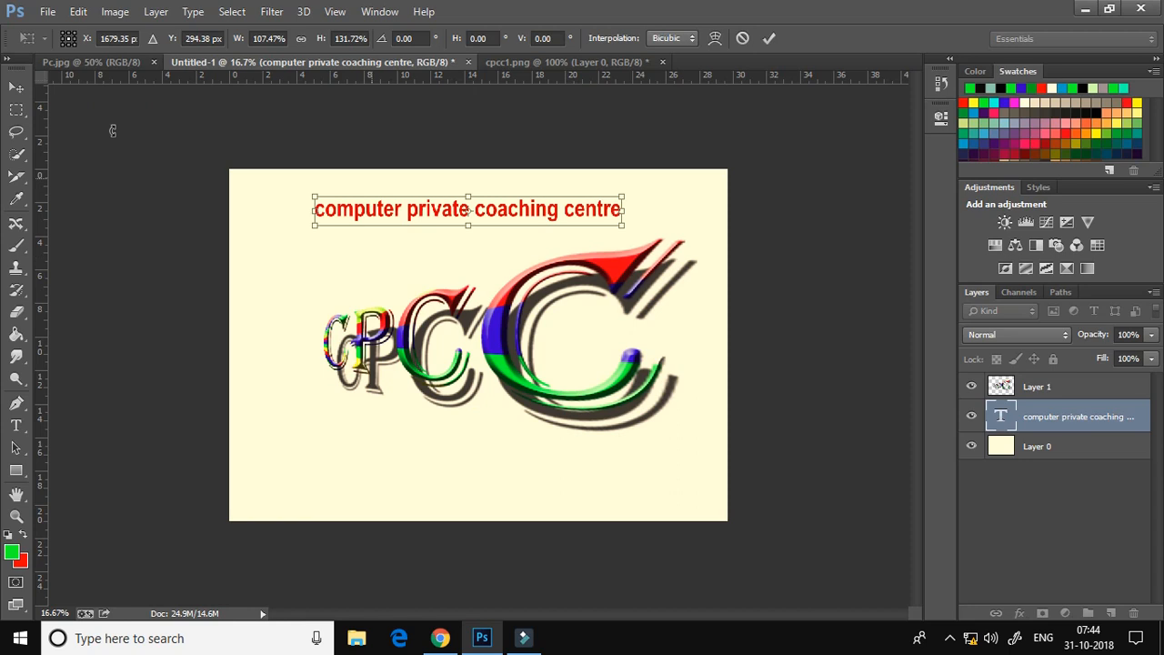
pyautogui.click(16, 88)
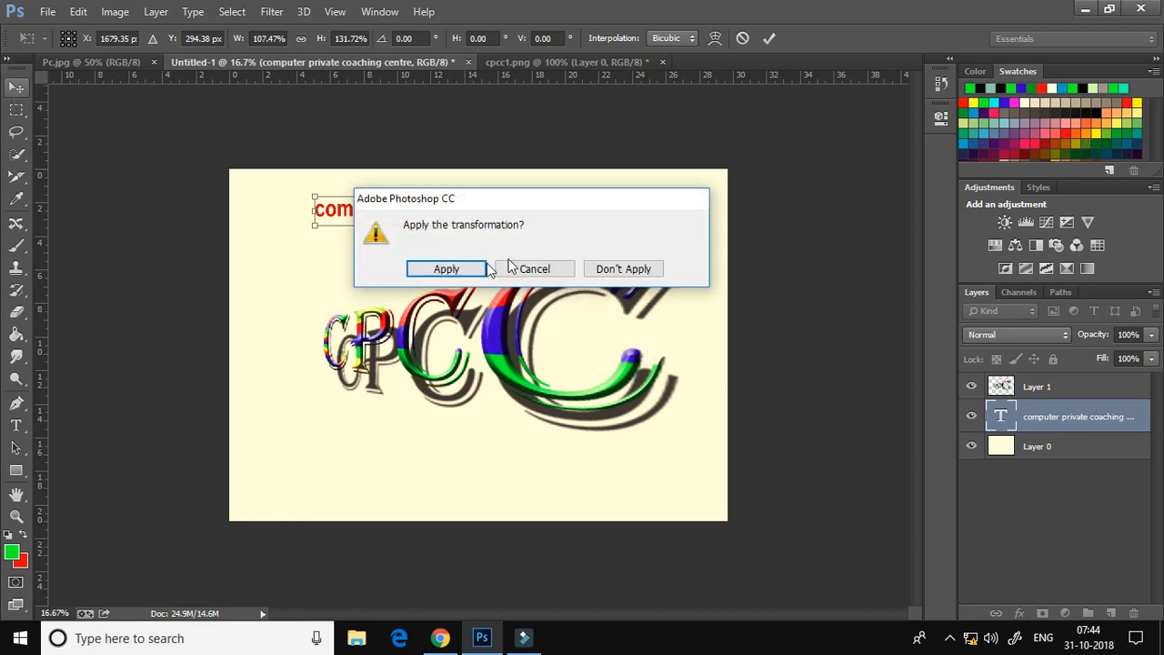
pyautogui.click(465, 269)
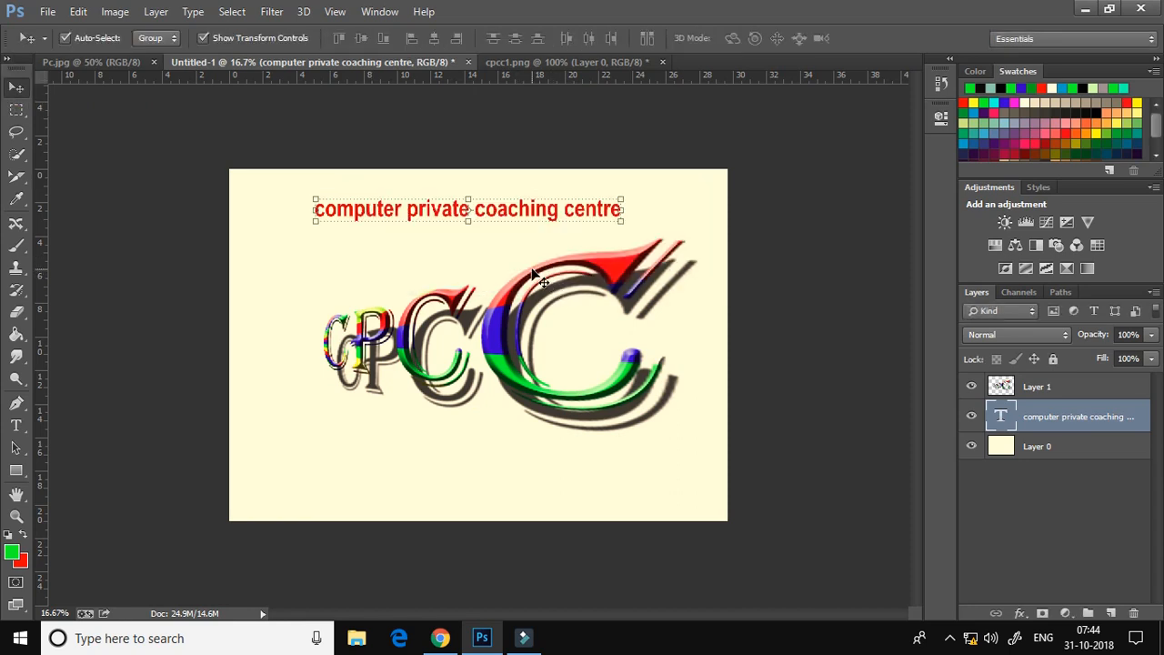
# Select the logo and the background in turn on the canvas, and switch Auto-Select to Layer and back to Group.
pyautogui.click(542, 280)
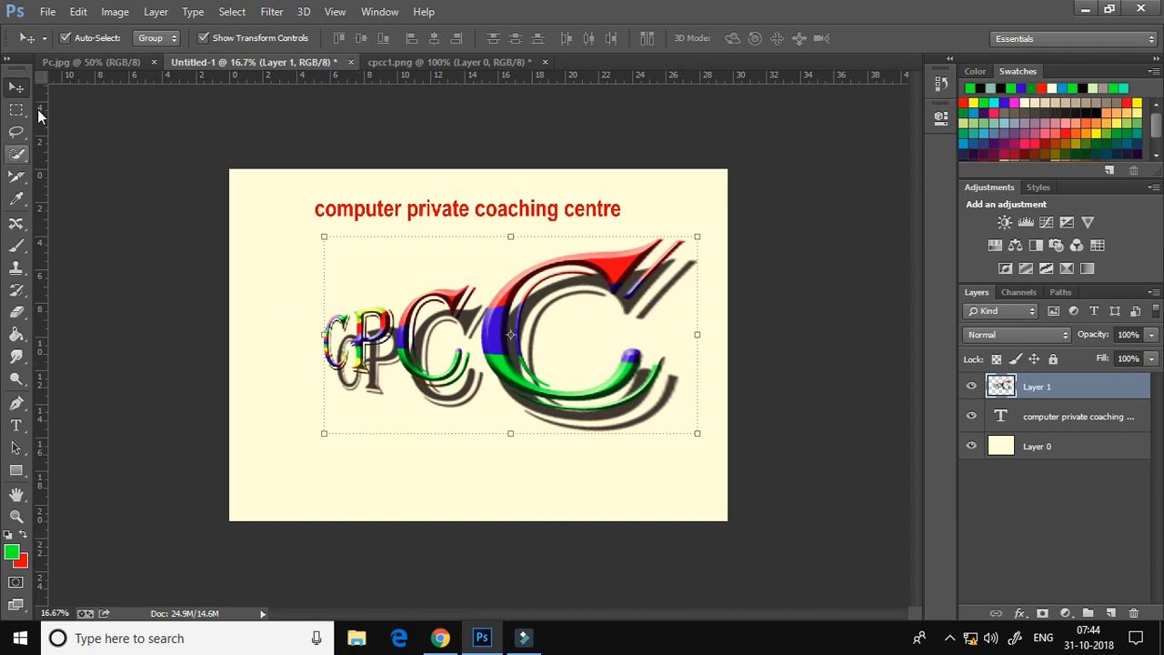
pyautogui.click(271, 210)
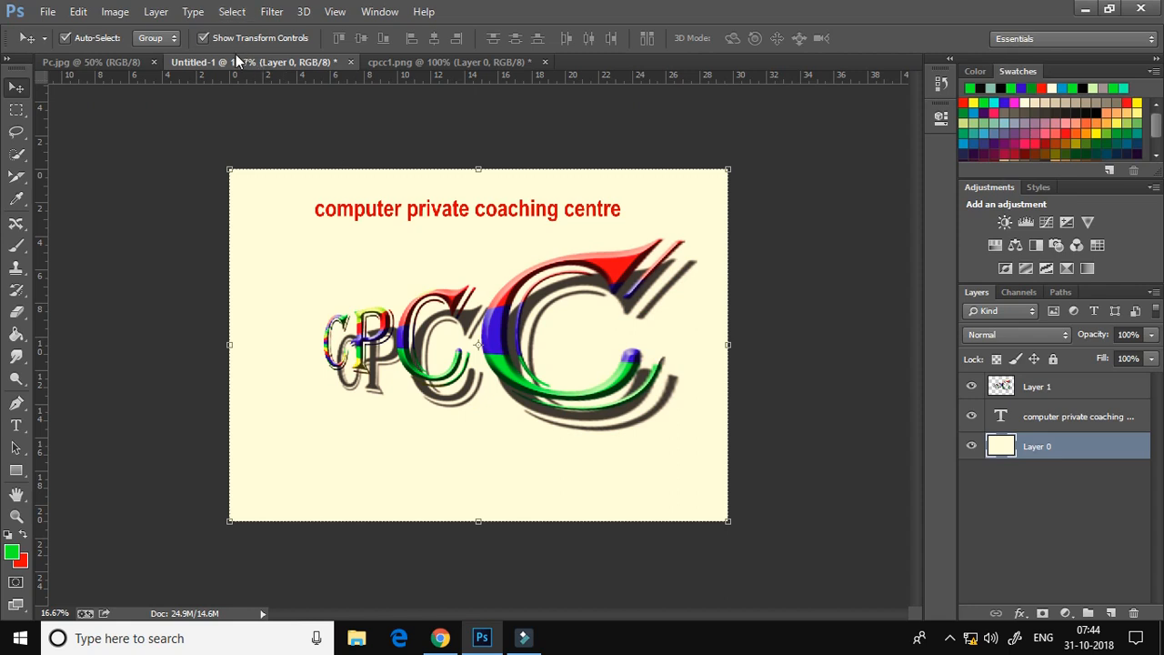
pyautogui.click(177, 39)
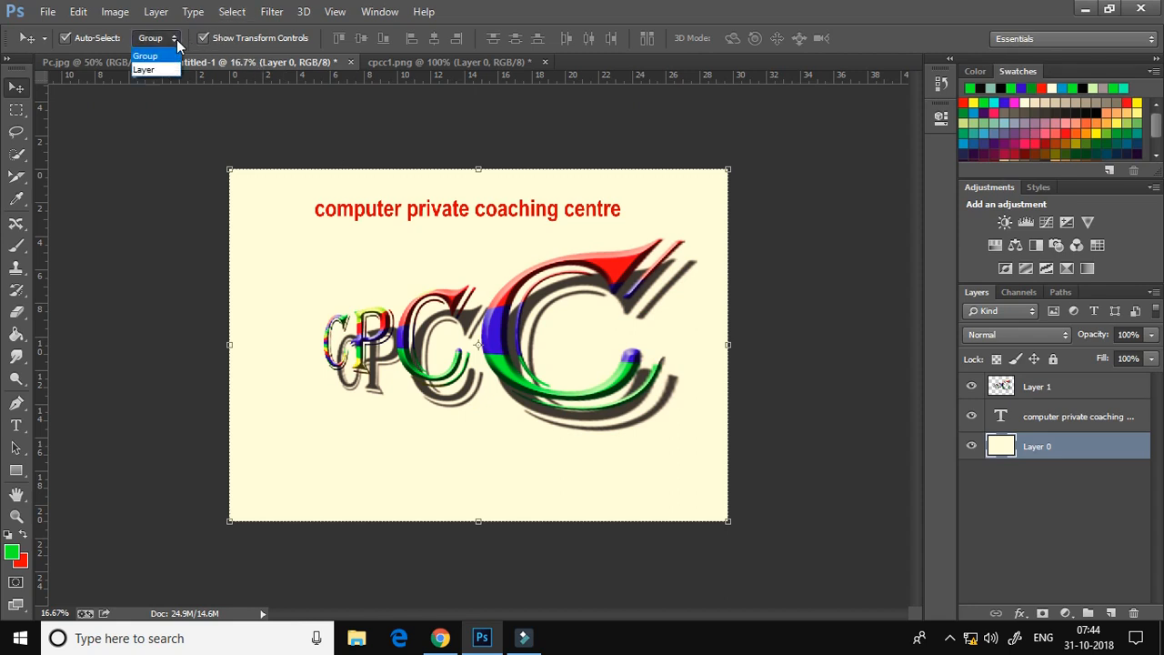
pyautogui.click(164, 70)
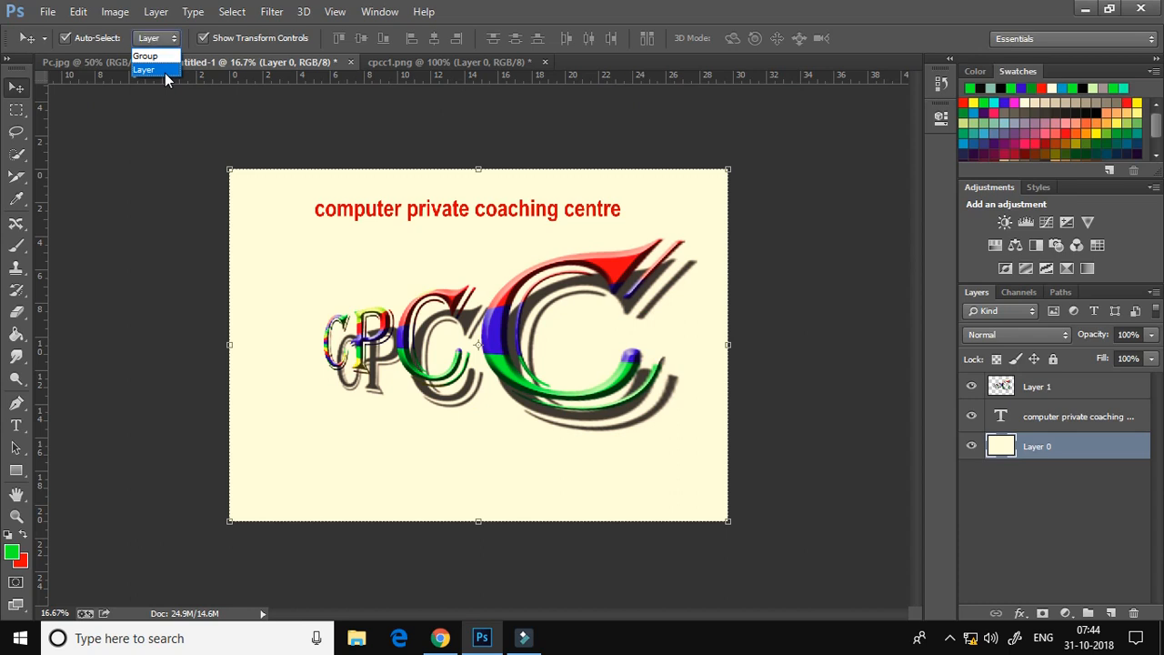
pyautogui.click(174, 41)
pyautogui.click(160, 57)
# Move the heading just below the logo, and create a group from the logo and heading layers.
pyautogui.moveTo(452, 219); pyautogui.dragTo(468, 452)
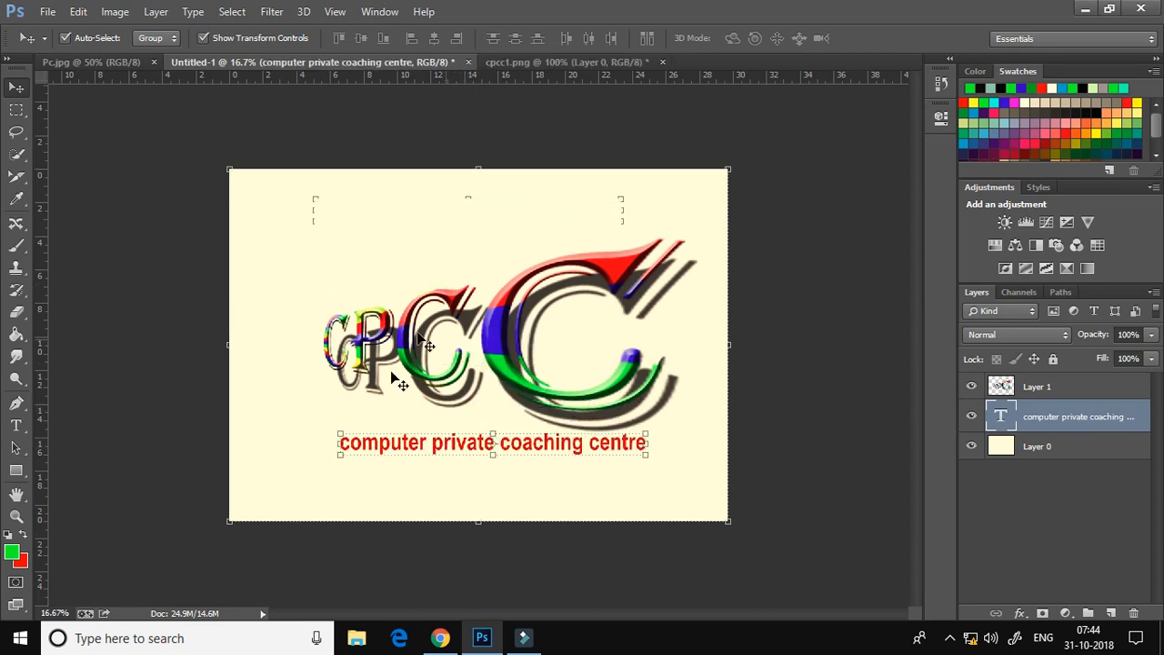
pyautogui.keyDown('shift'); pyautogui.click(1075, 394); pyautogui.keyUp('shift')
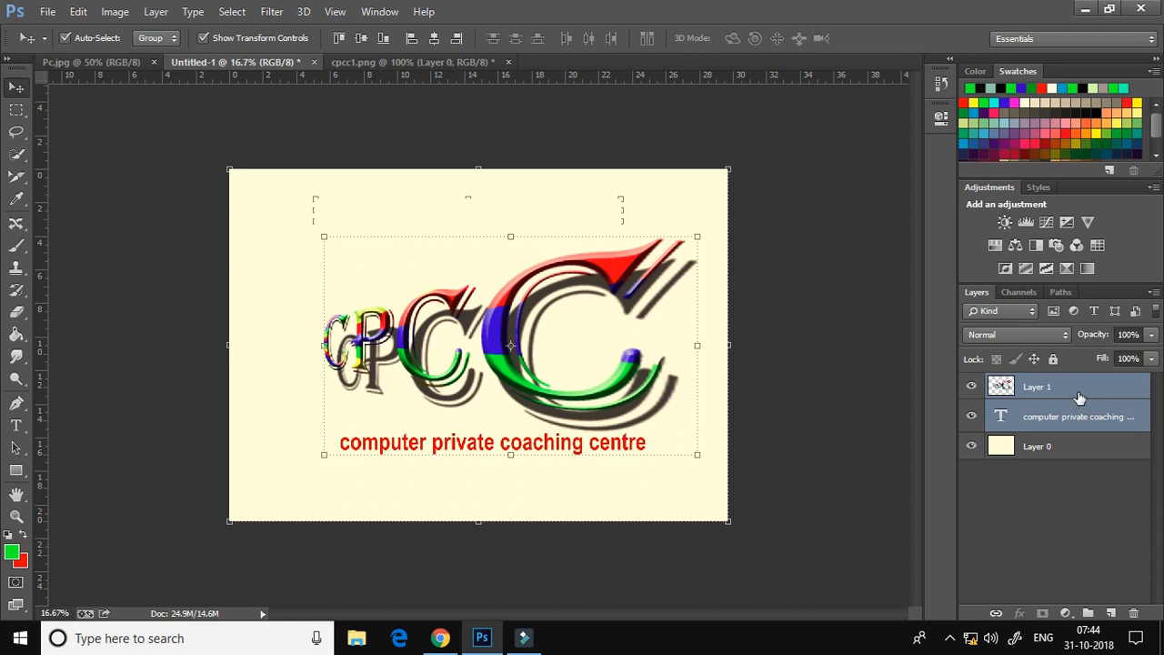
pyautogui.click(151, 12)
pyautogui.moveTo(169, 33)
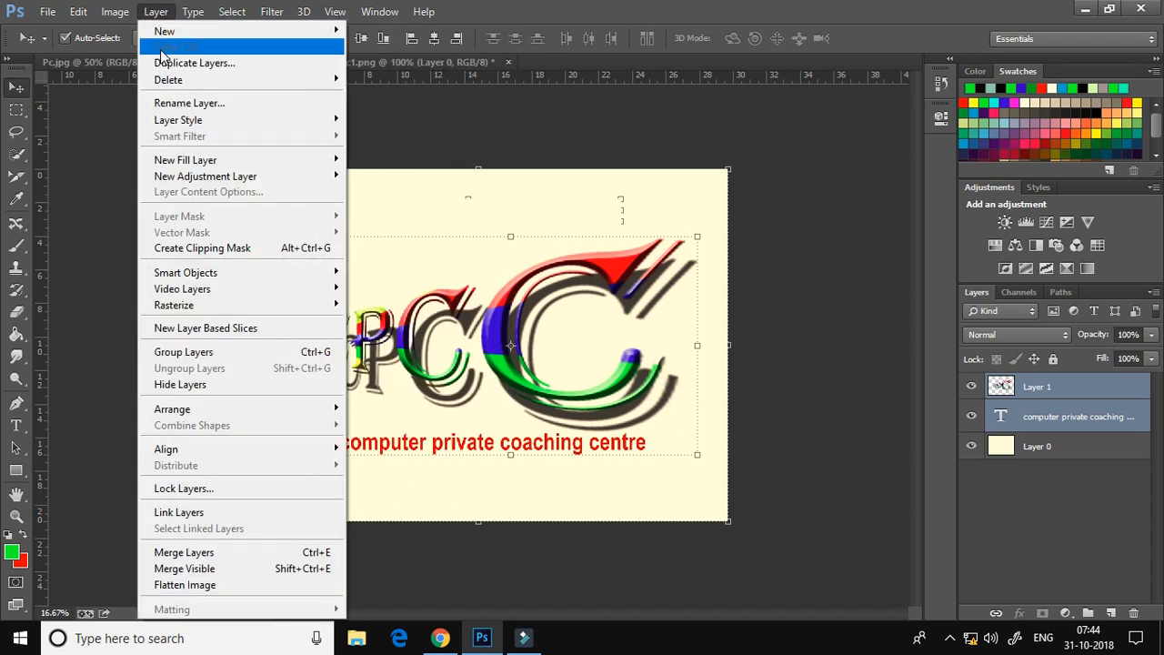
pyautogui.moveTo(334, 29)
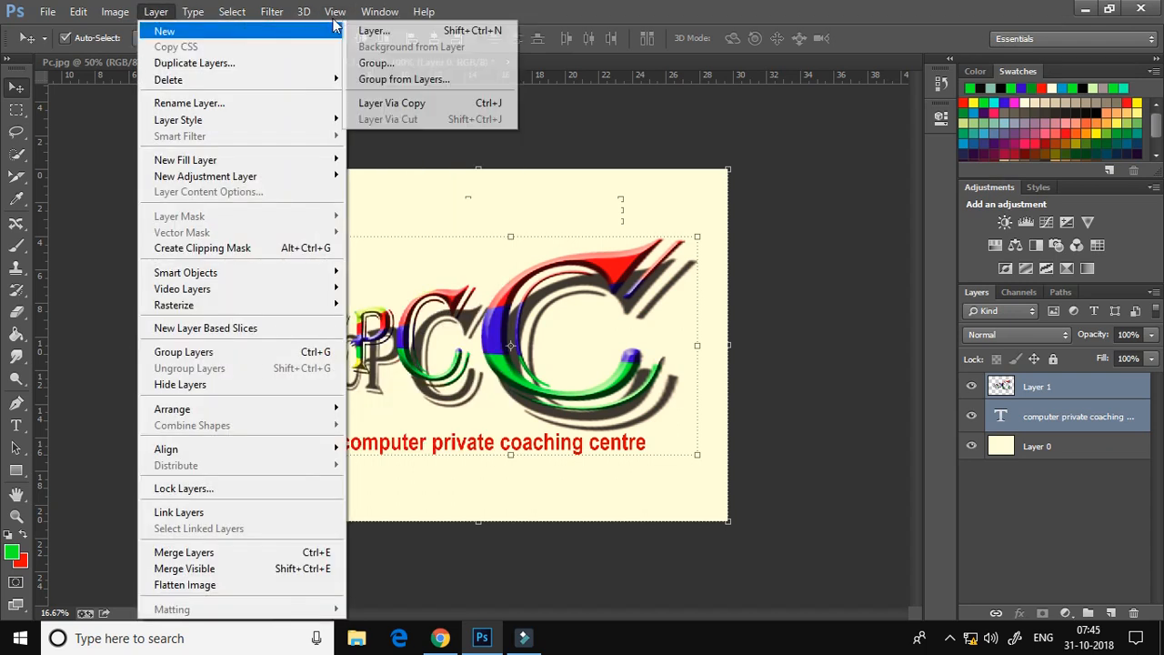
pyautogui.click(154, 14)
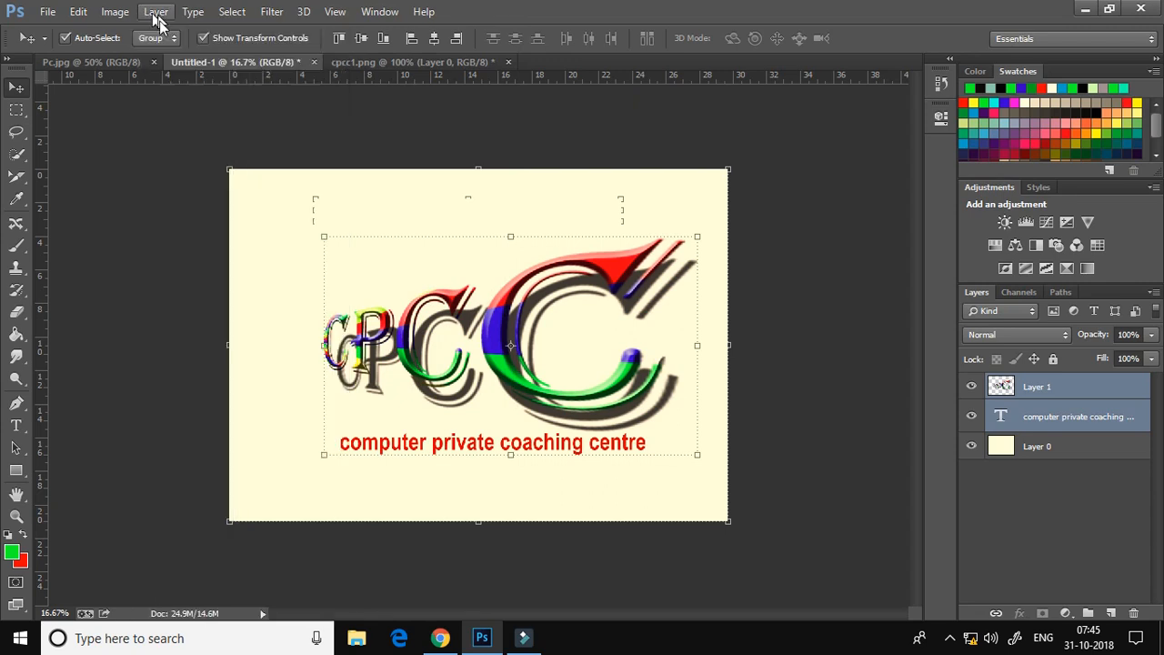
pyautogui.click(155, 13)
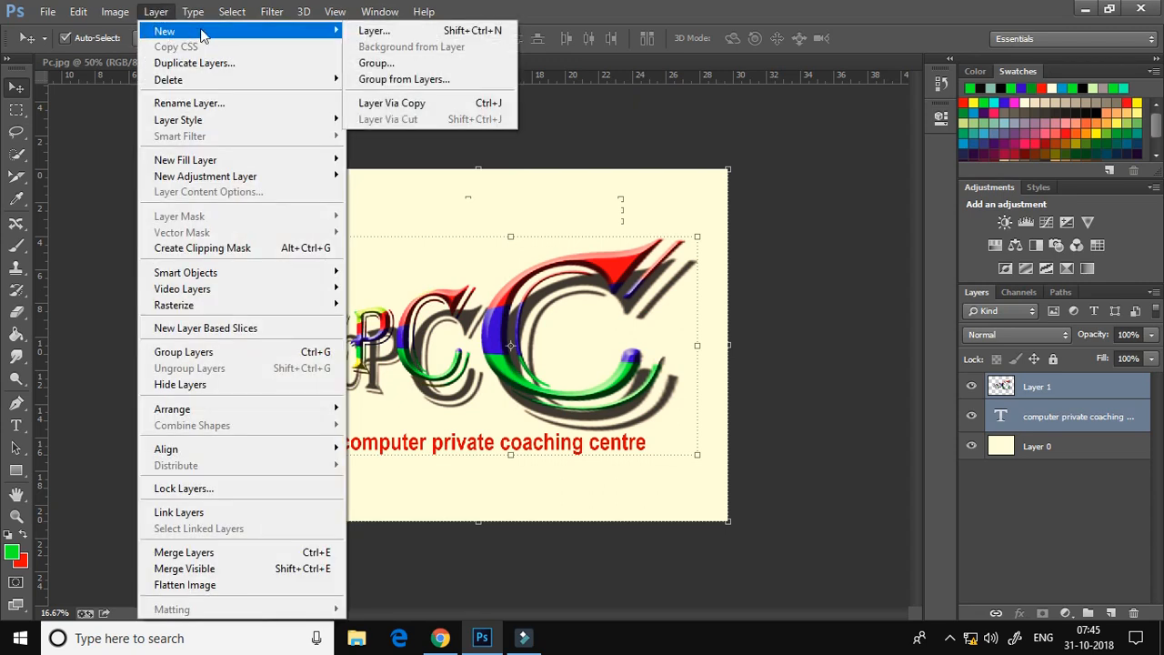
pyautogui.click(433, 80)
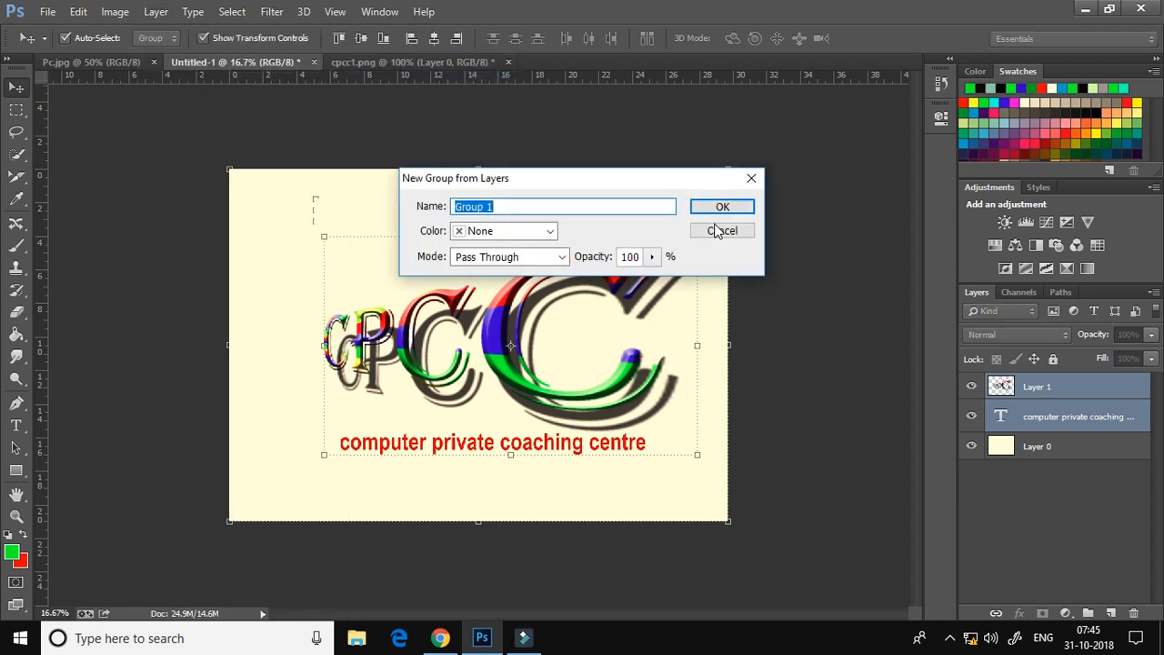
pyautogui.click(722, 207)
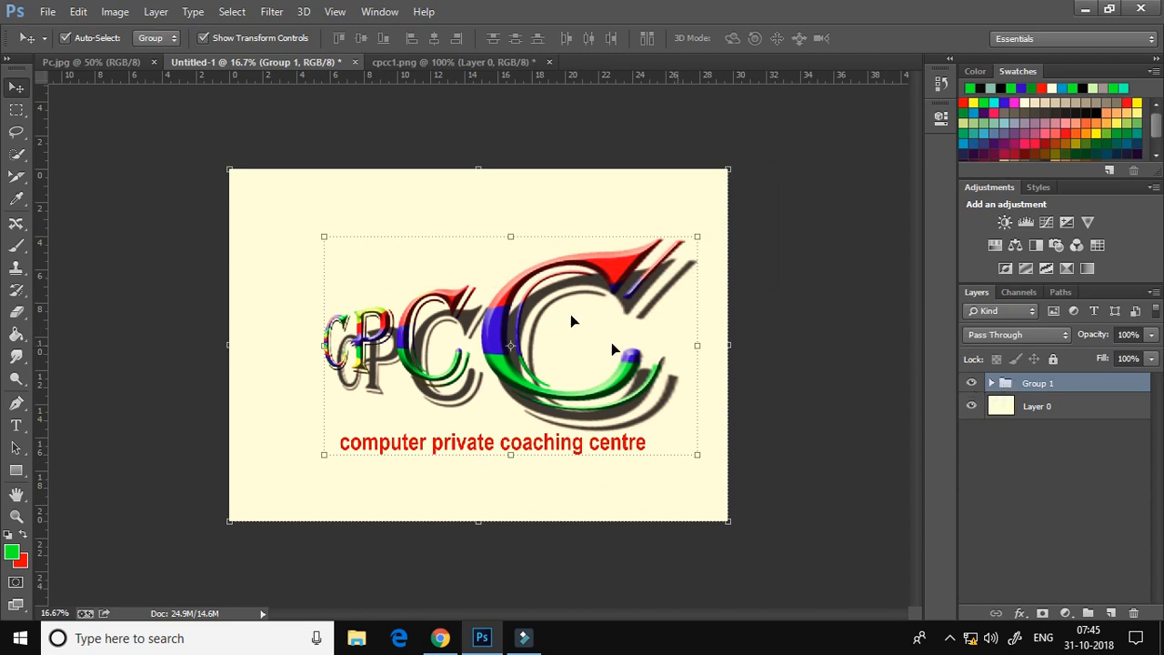
# Pick the background and the grouped logo on the canvas, and move the group slightly up and left.
pyautogui.click(528, 206)
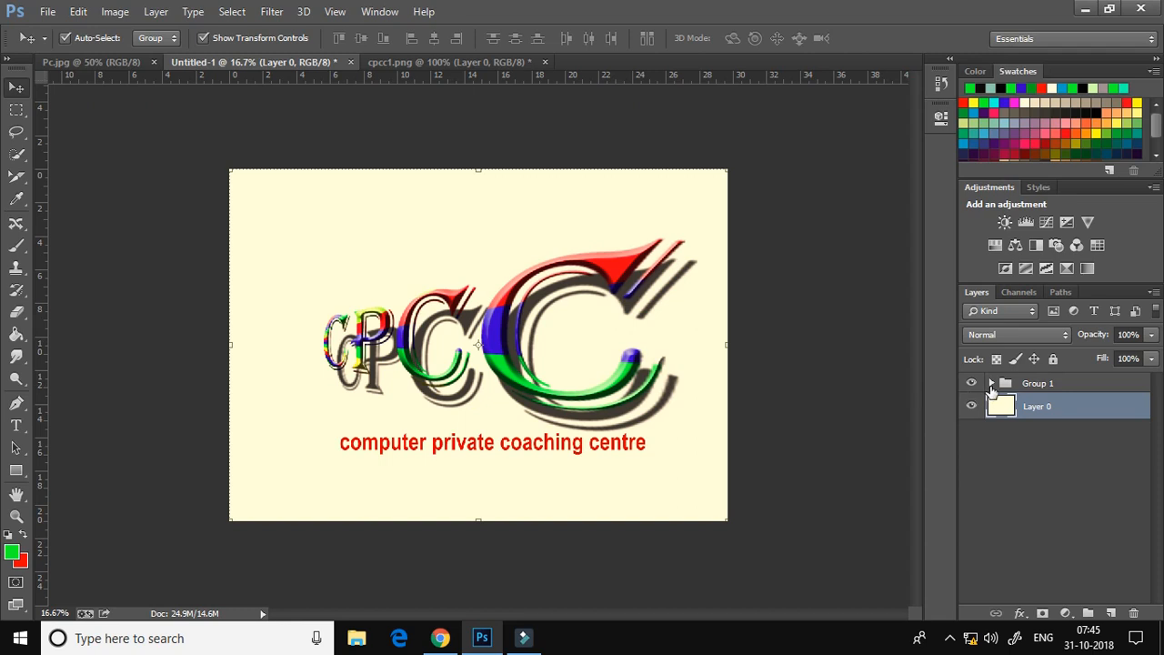
pyautogui.click(499, 354)
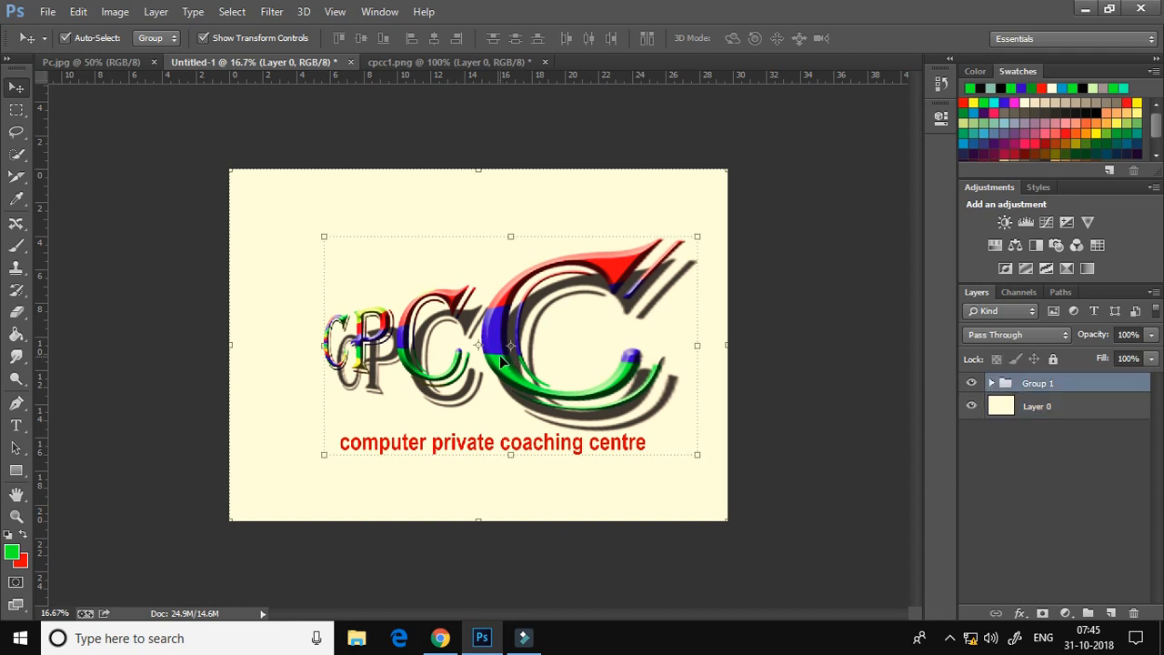
pyautogui.moveTo(499, 355); pyautogui.dragTo(466, 341)
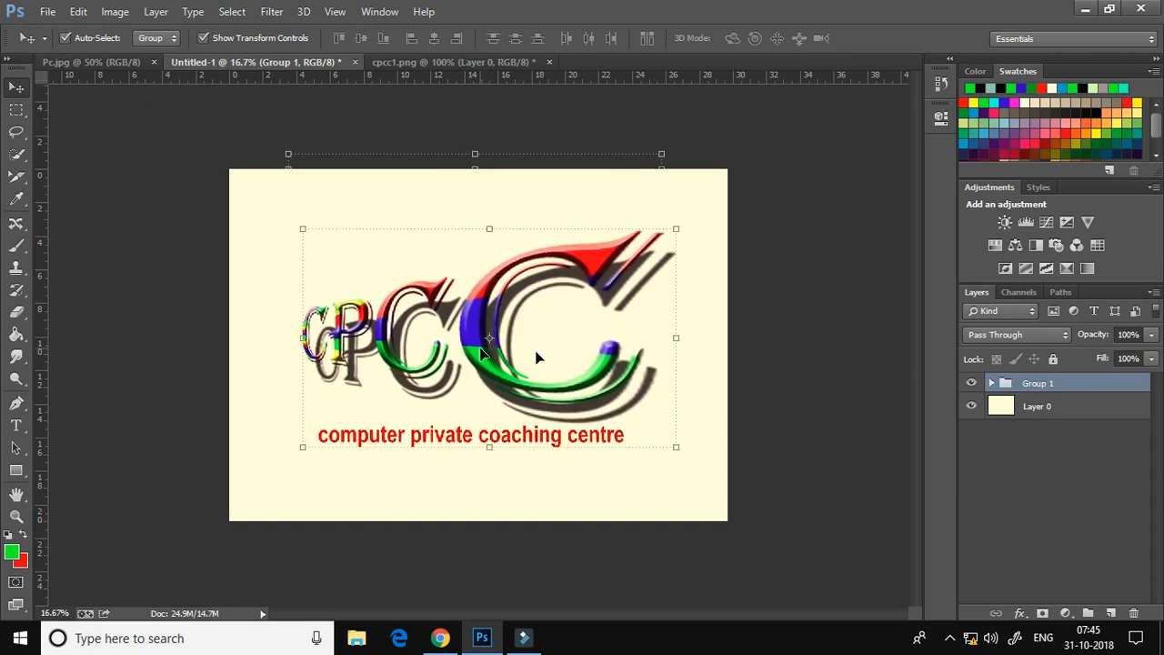
# Expand the group, select its logo and heading layers in turn, hide and show the contents, and select the background.
pyautogui.click(991, 383)
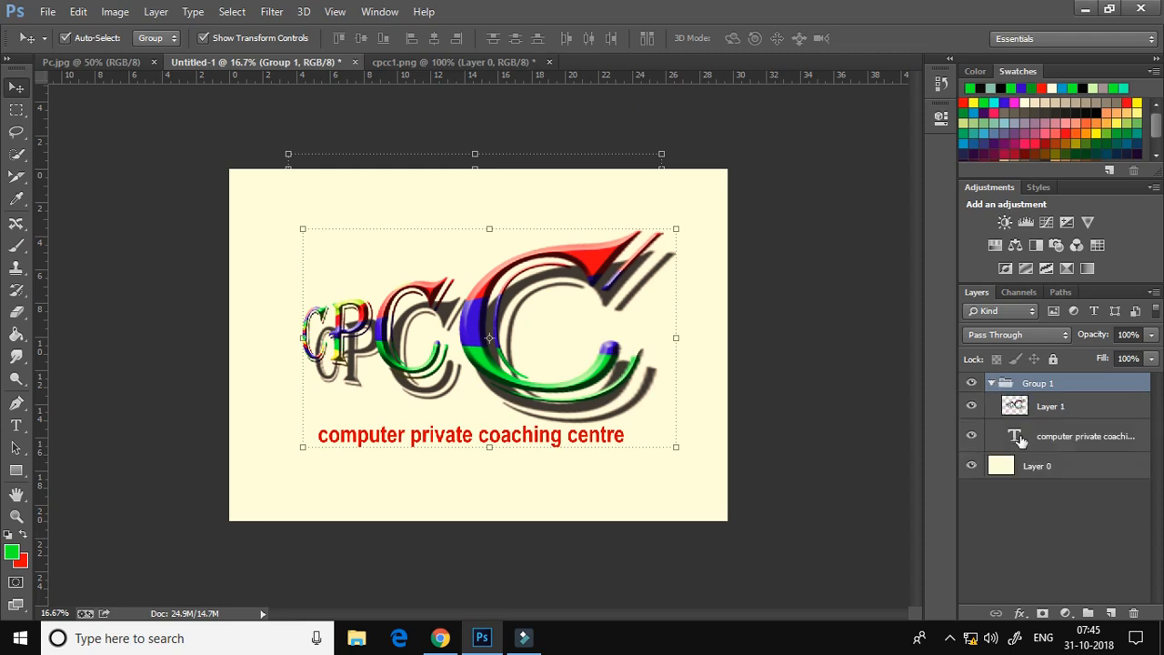
pyautogui.click(1019, 439)
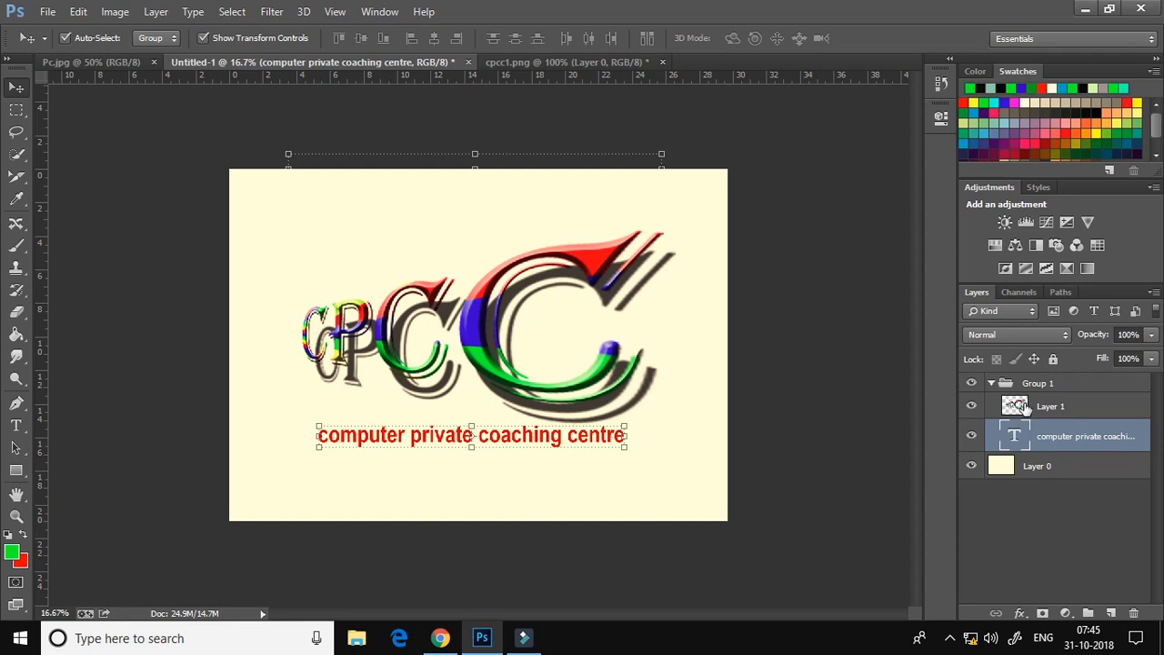
pyautogui.click(1025, 408)
pyautogui.click(1014, 388)
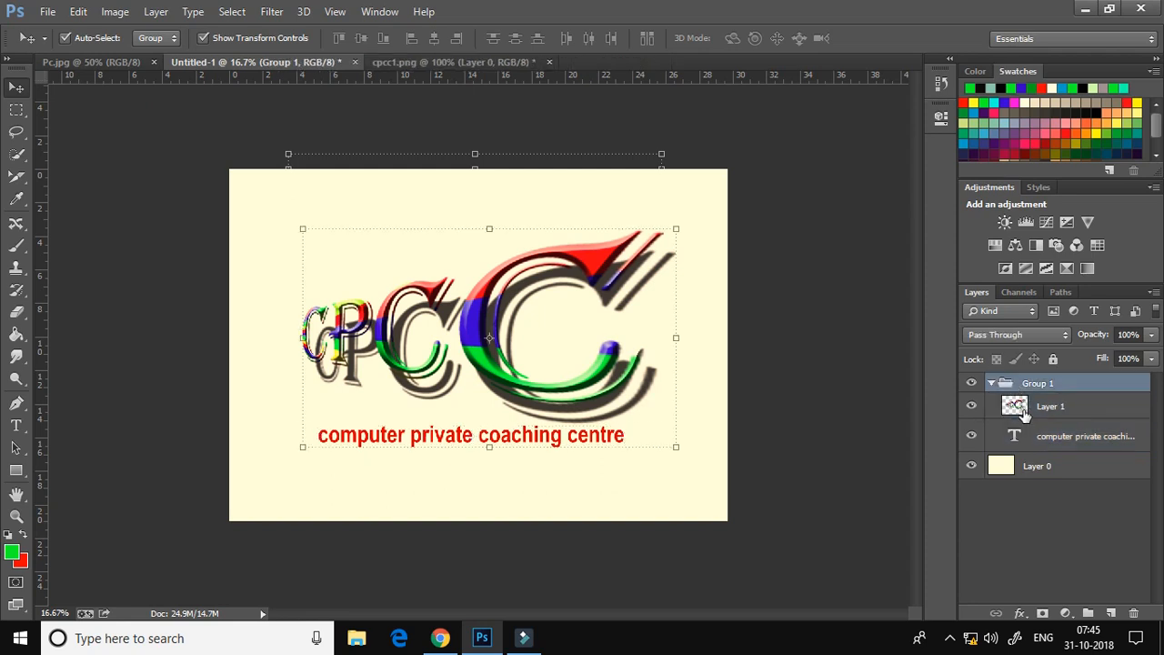
pyautogui.click(1023, 409)
pyautogui.click(1018, 437)
pyautogui.click(993, 389)
pyautogui.click(972, 386)
pyautogui.click(972, 387)
pyautogui.click(698, 210)
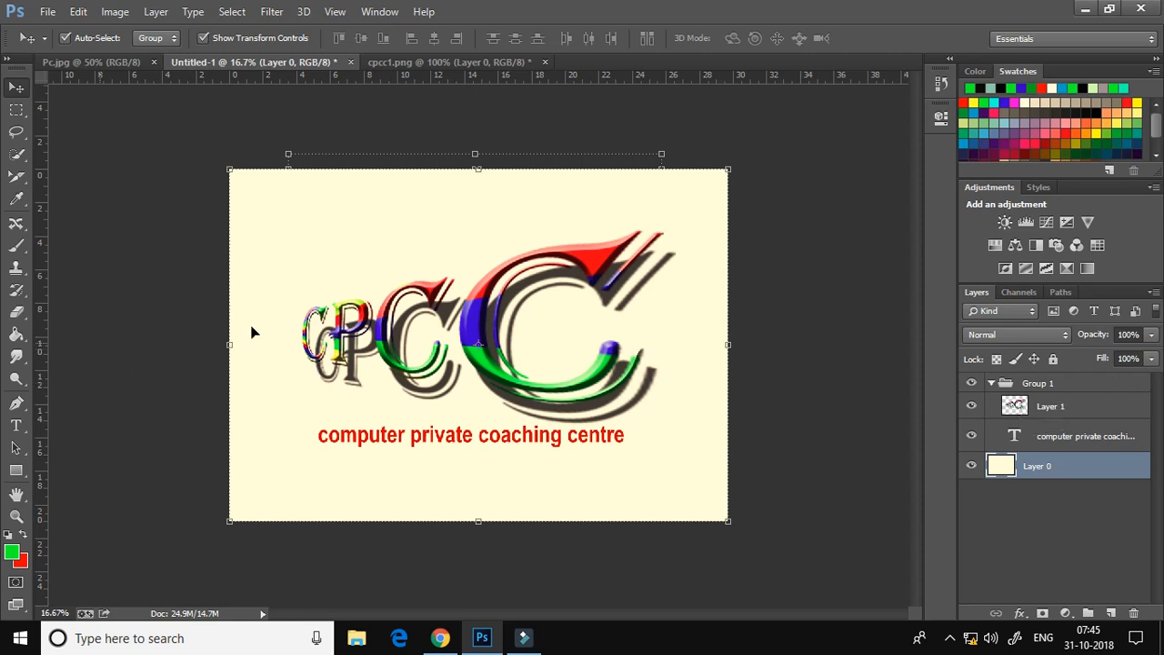
# View Pc.jpg briefly, open the portrait photo 0c752f3f506e02279ee8cbc21b8e0d82.jpg, and copy the whole image into Untitled-1 above Layer 0.
pyautogui.click(102, 66)
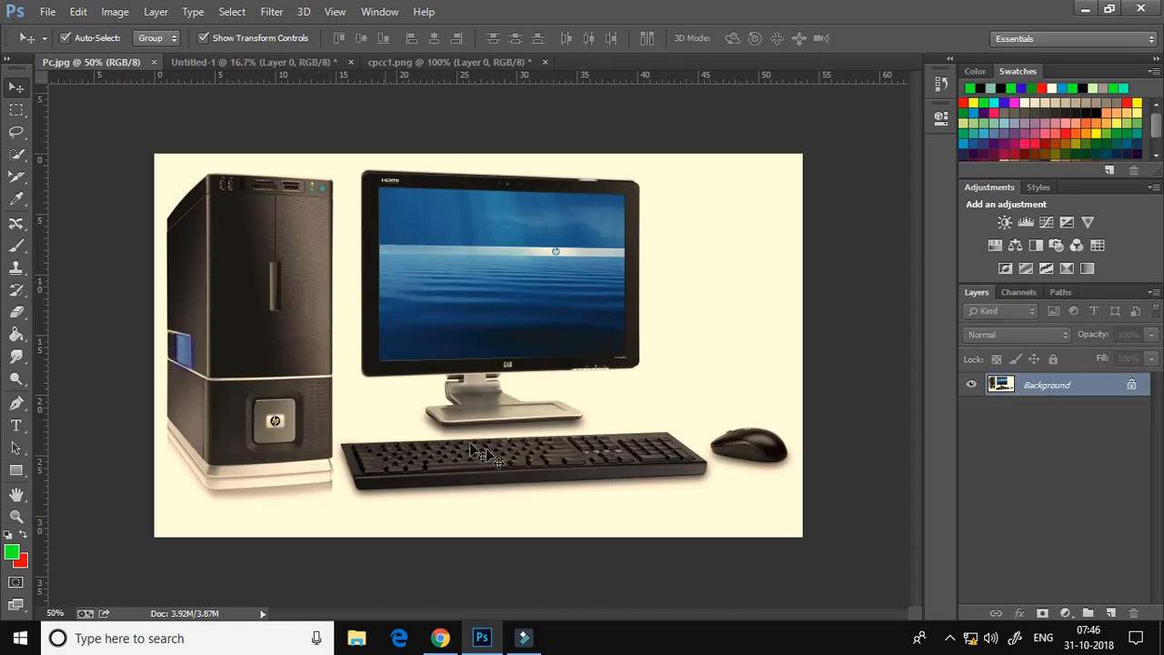
pyautogui.click(303, 63)
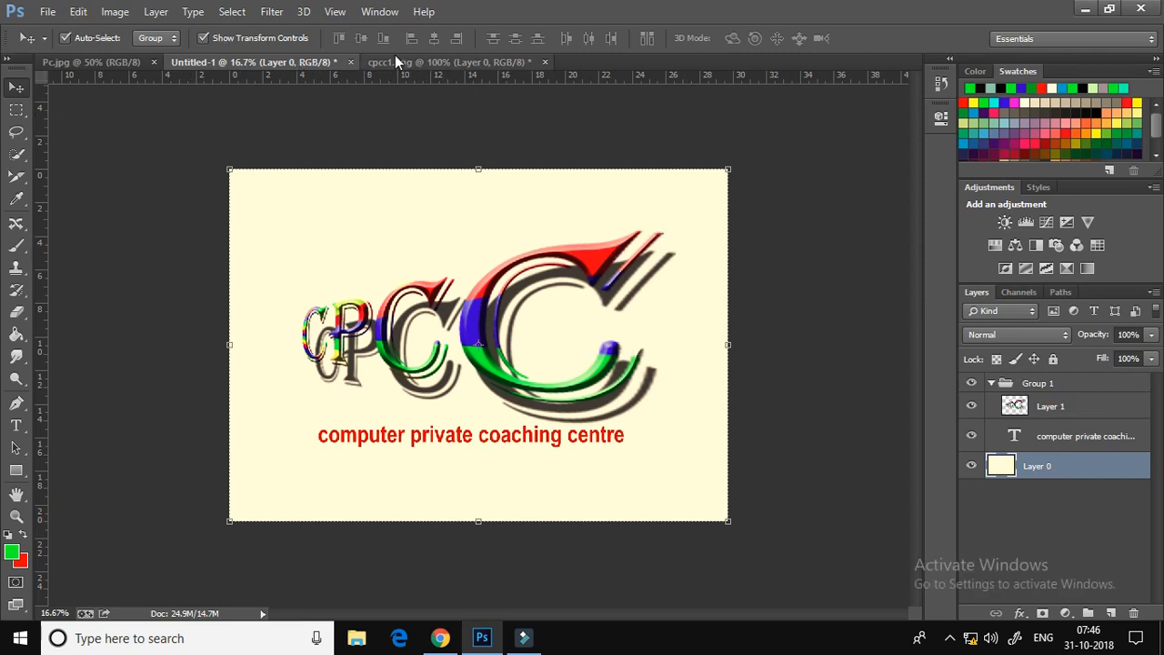
pyautogui.click(58, 44)
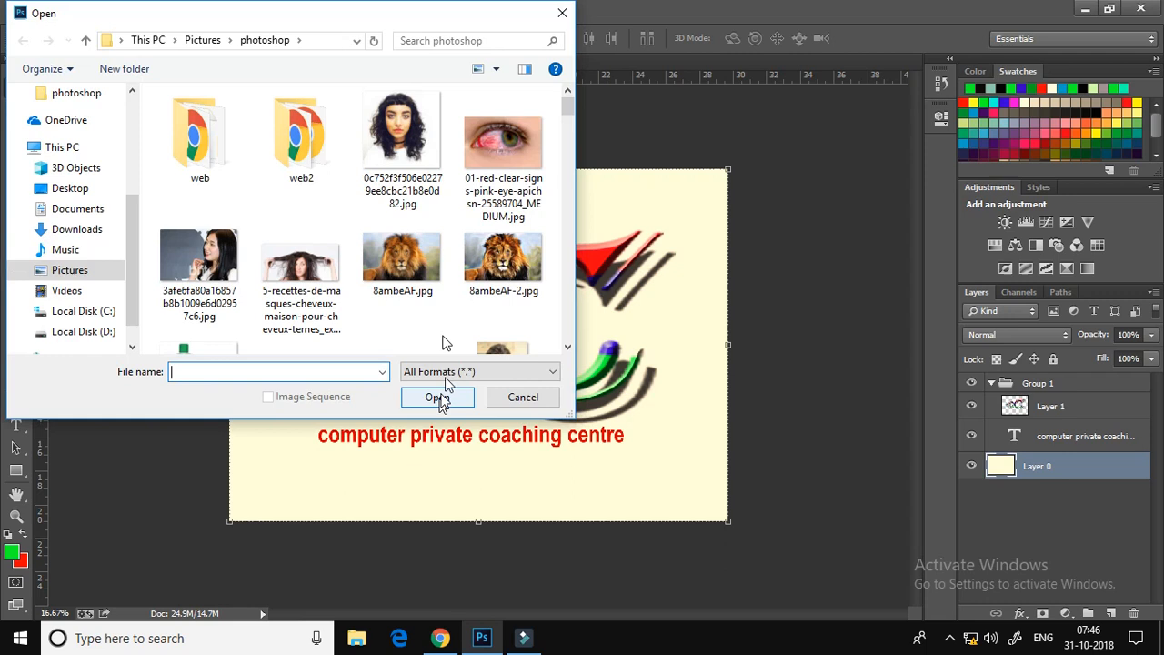
pyautogui.click(416, 113)
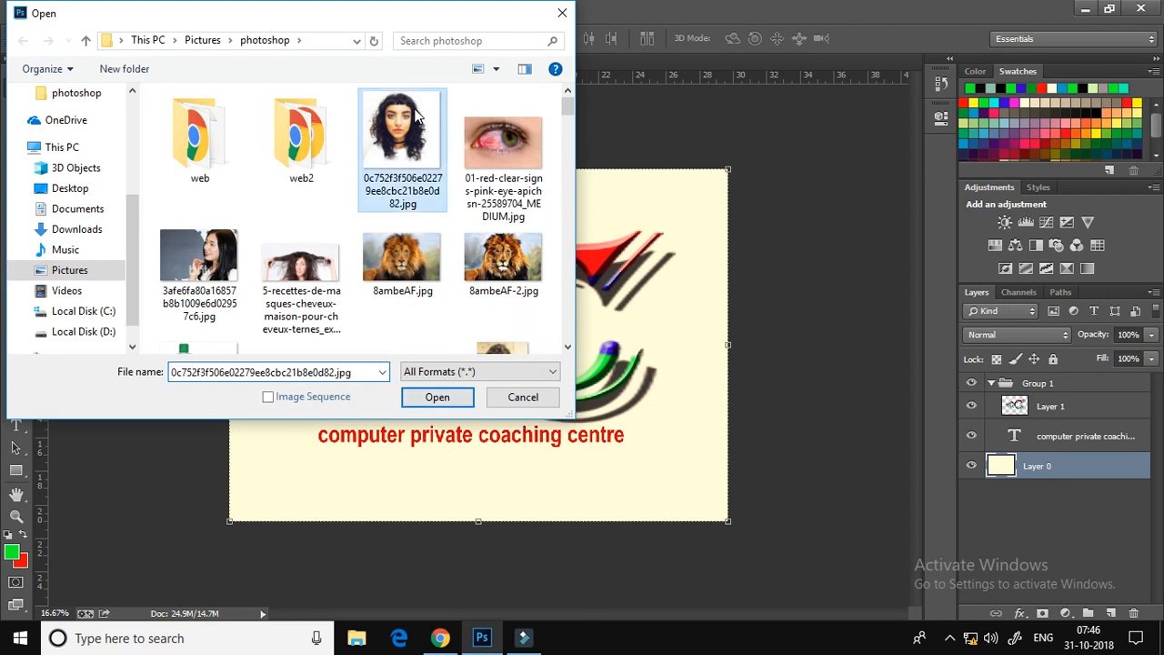
pyautogui.click(436, 397)
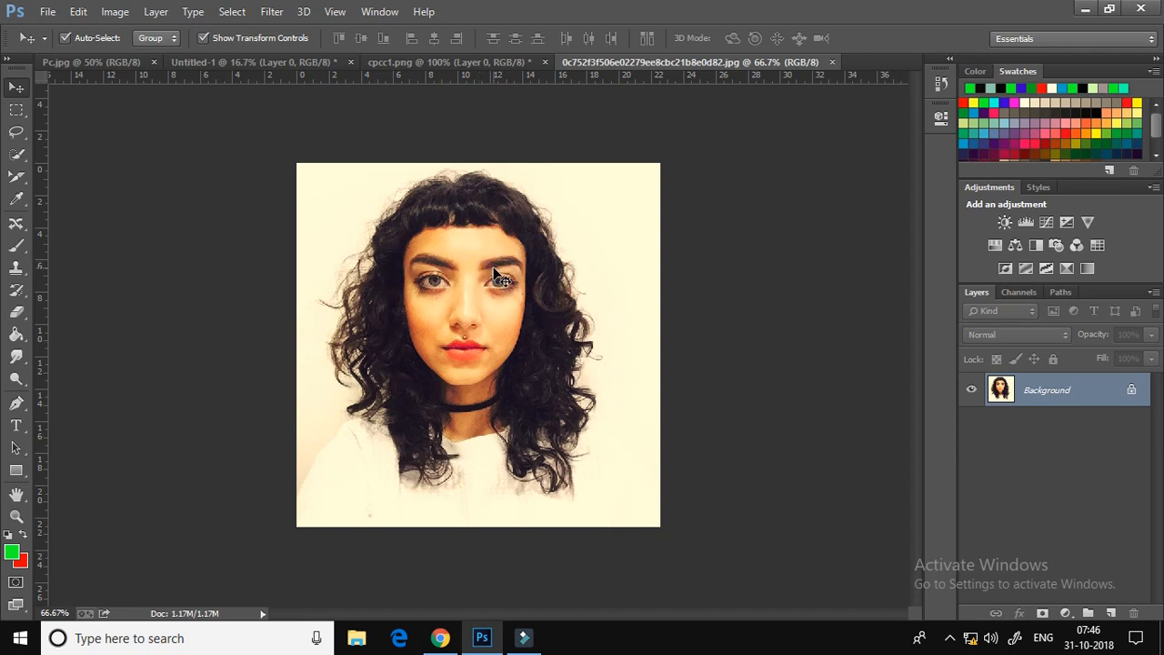
pyautogui.hotkey('ctrl', 'a')
pyautogui.moveTo(486, 229); pyautogui.dragTo(388, 235)
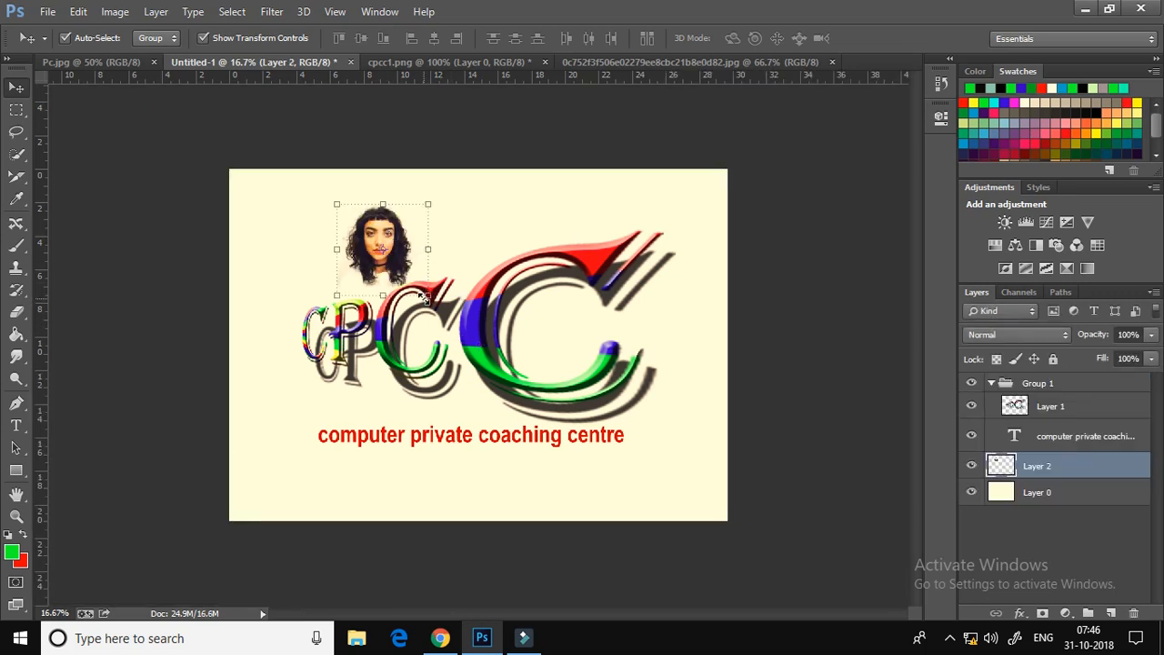
# Scale the portrait to about 167% width and 166% height, shift it slightly right and down, and apply the transformation.
pyautogui.moveTo(426, 296); pyautogui.dragTo(489, 320)
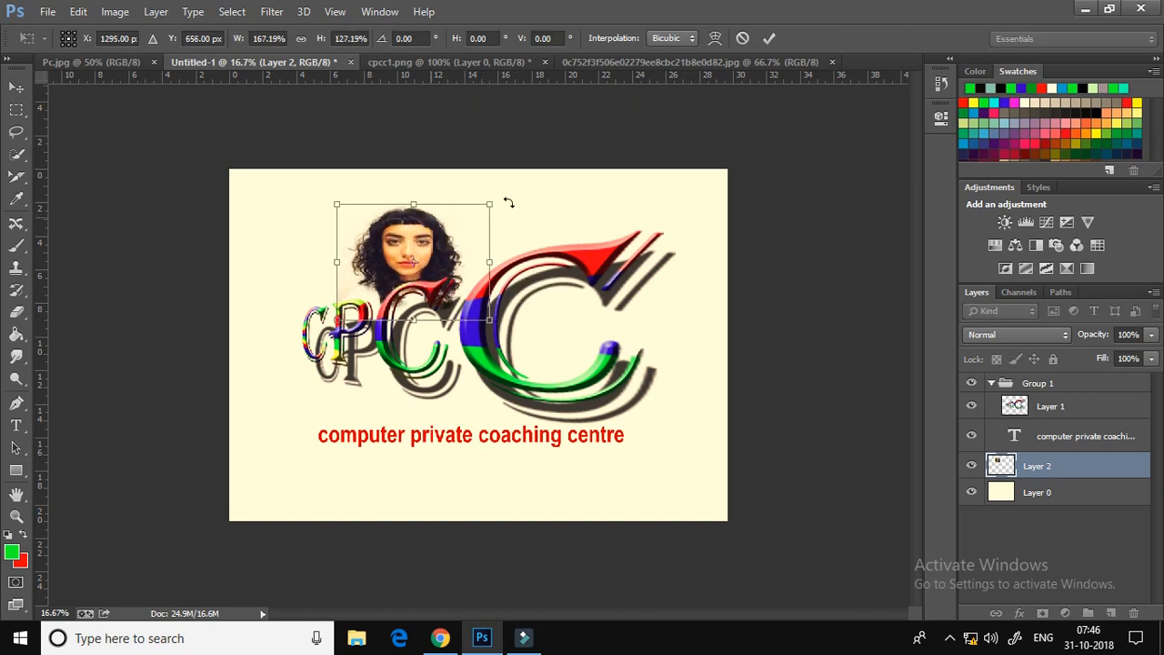
pyautogui.moveTo(489, 198); pyautogui.dragTo(490, 169)
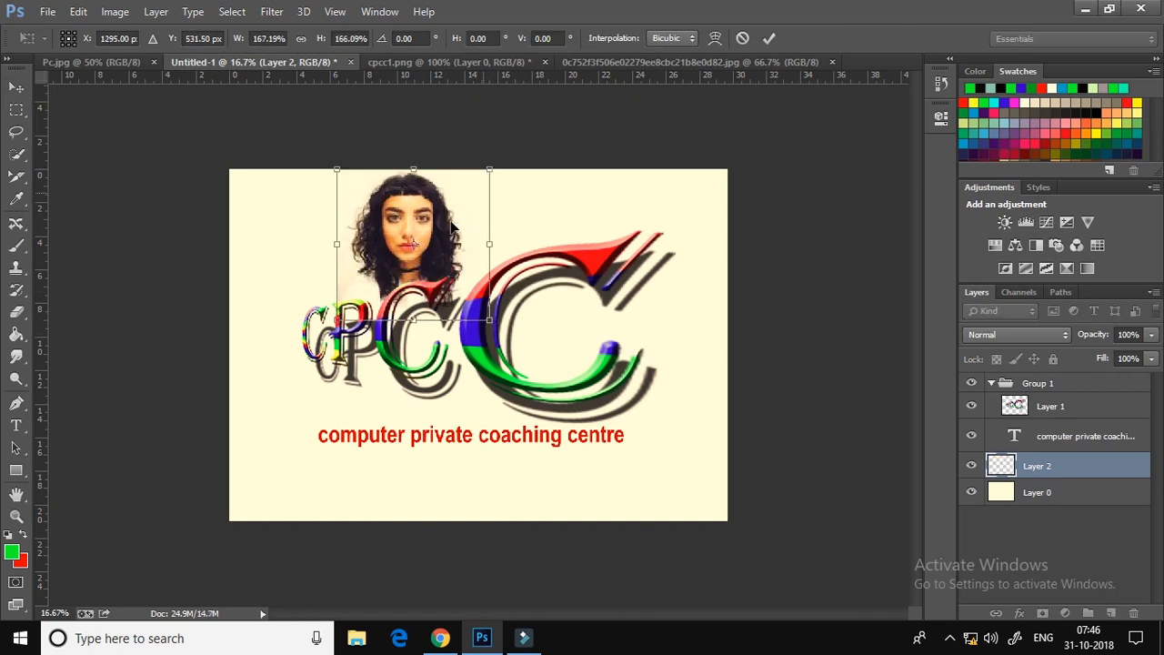
pyautogui.moveTo(403, 218); pyautogui.dragTo(437, 224)
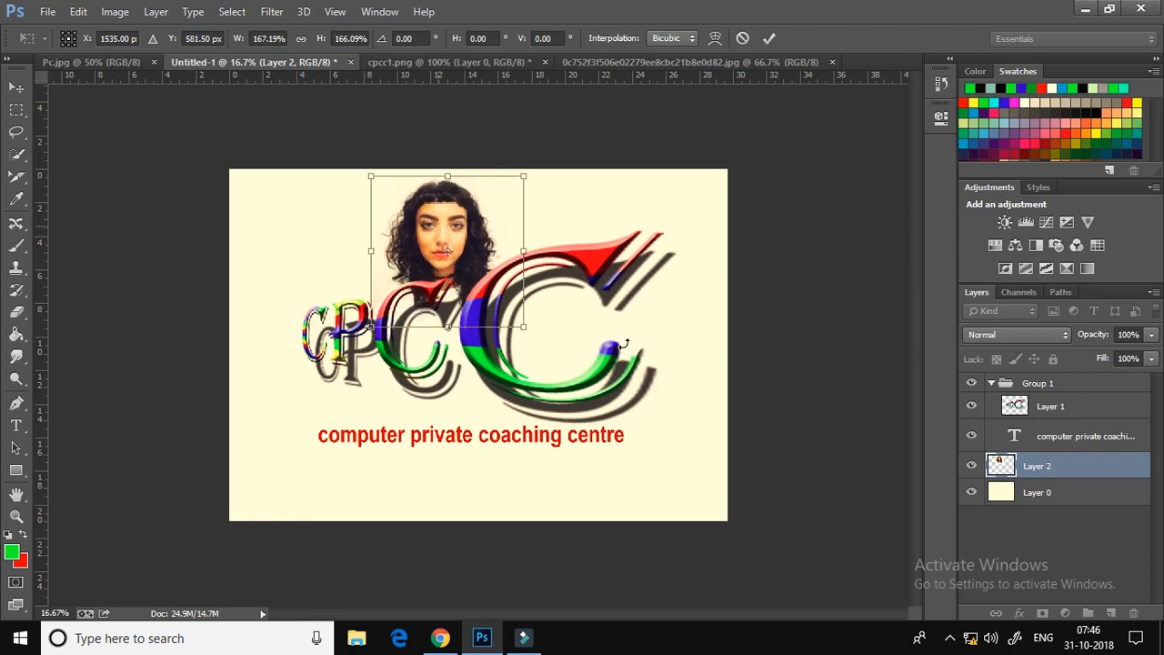
pyautogui.press('Return')
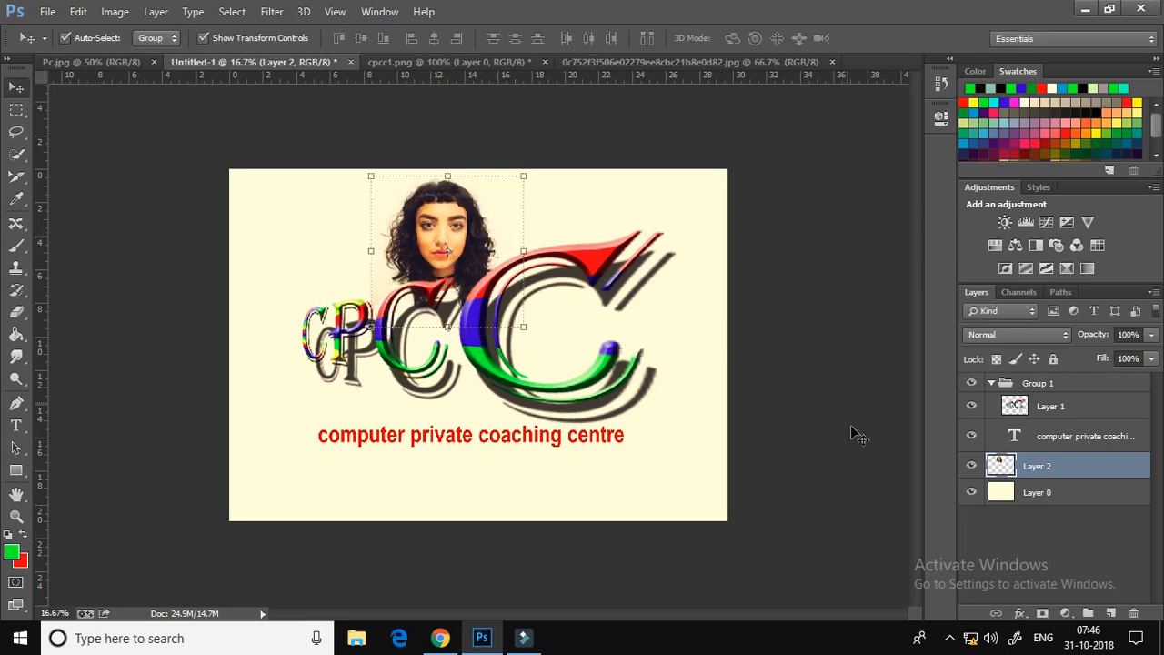
pyautogui.click(698, 352)
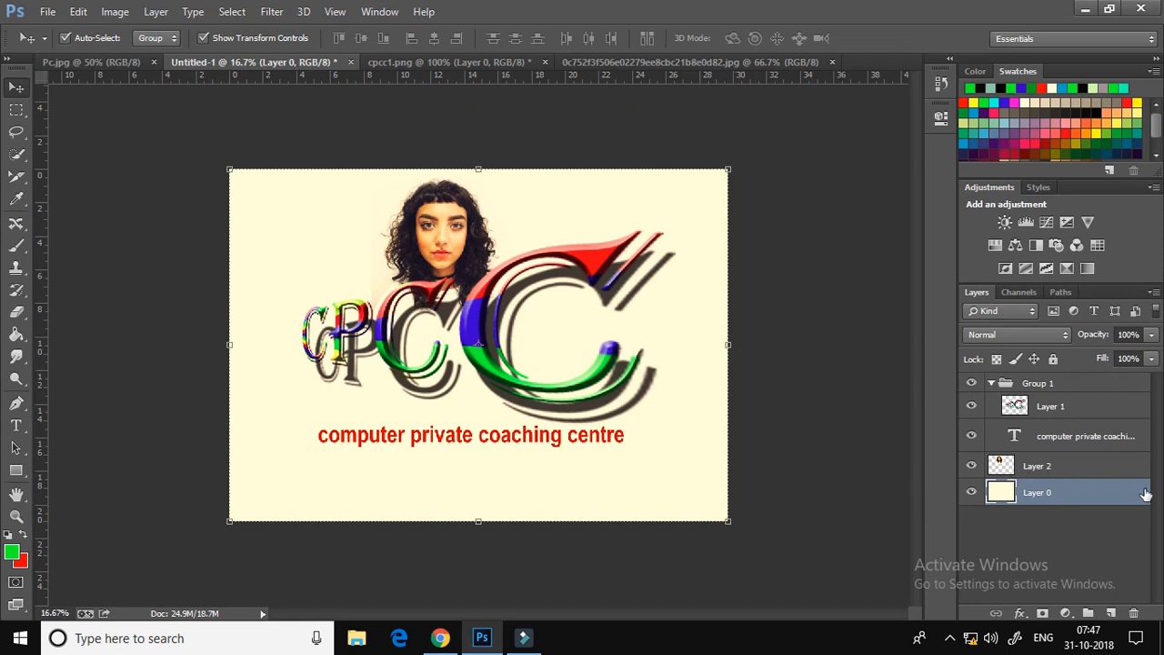
pyautogui.click(472, 233)
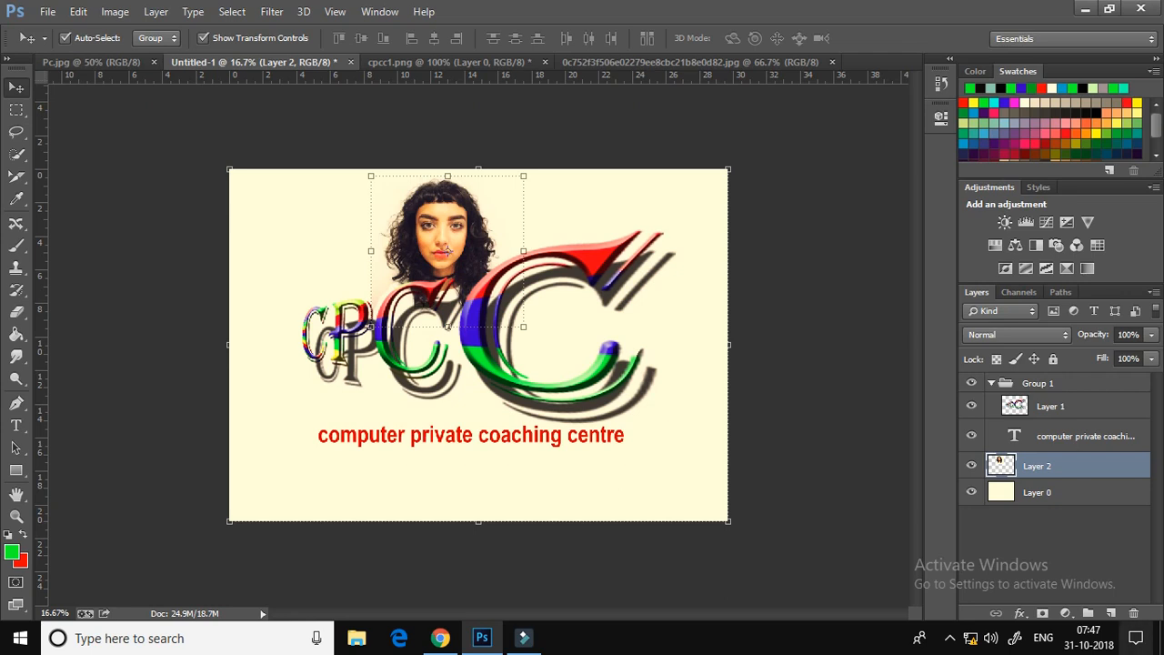
# Delete the portrait's Layer 2, and alternately undo and redo the deletion.
pyautogui.click(1133, 613)
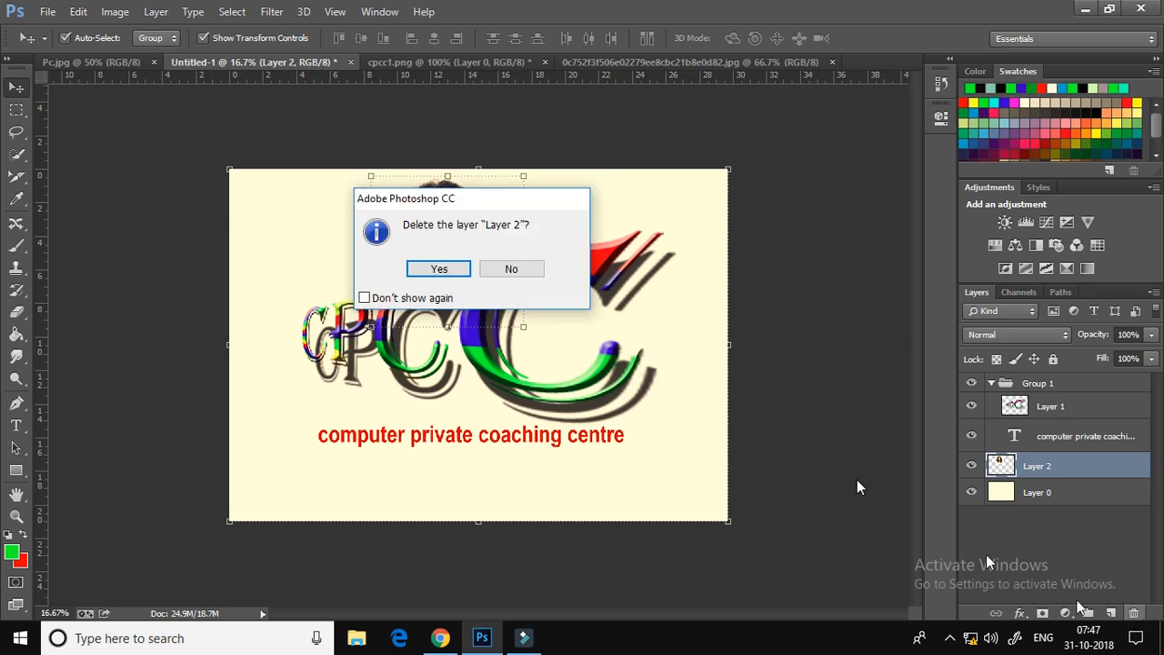
pyautogui.click(440, 271)
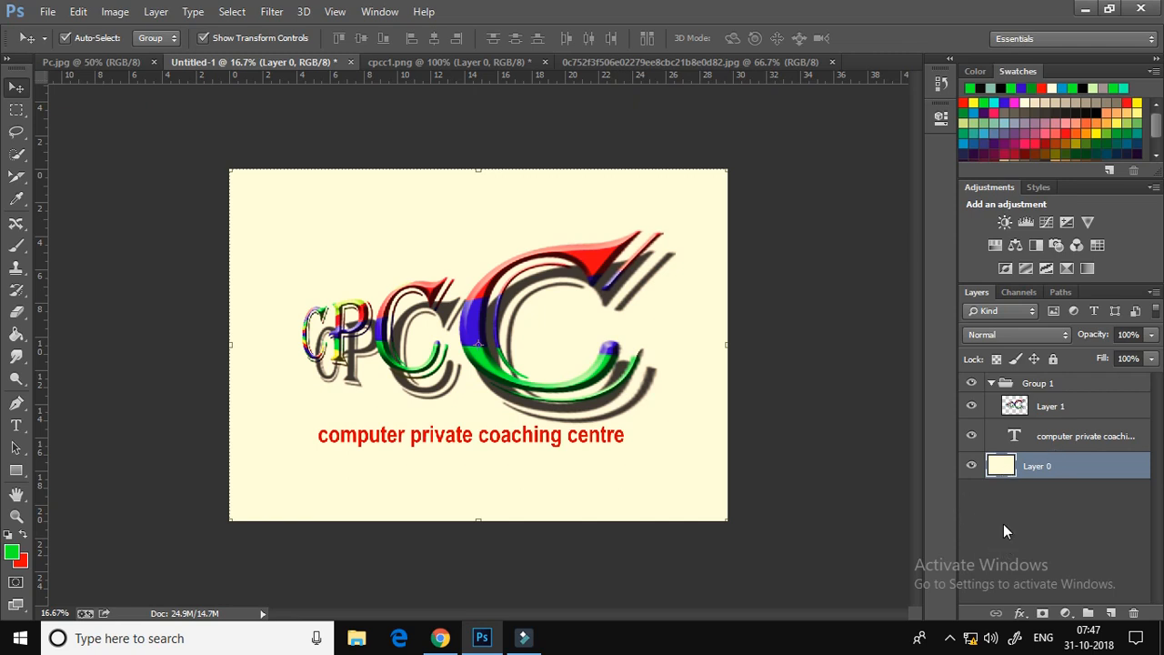
pyautogui.hotkey('ctrl', 'v')
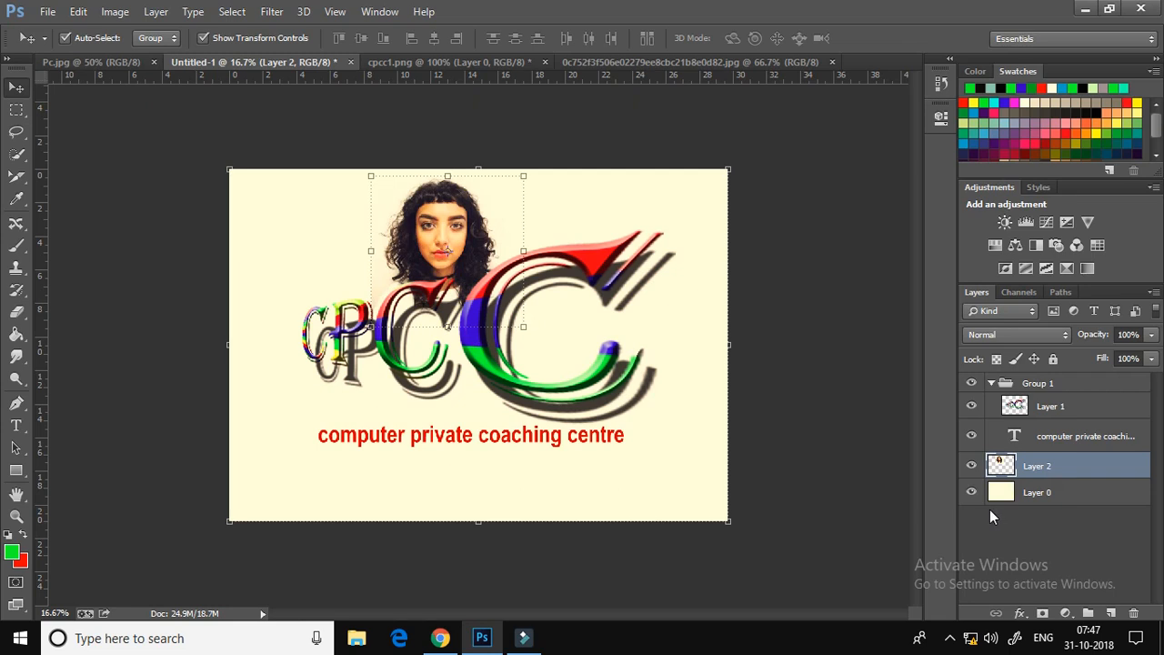
pyautogui.hotkey('ctrl', 'alt', 'z')
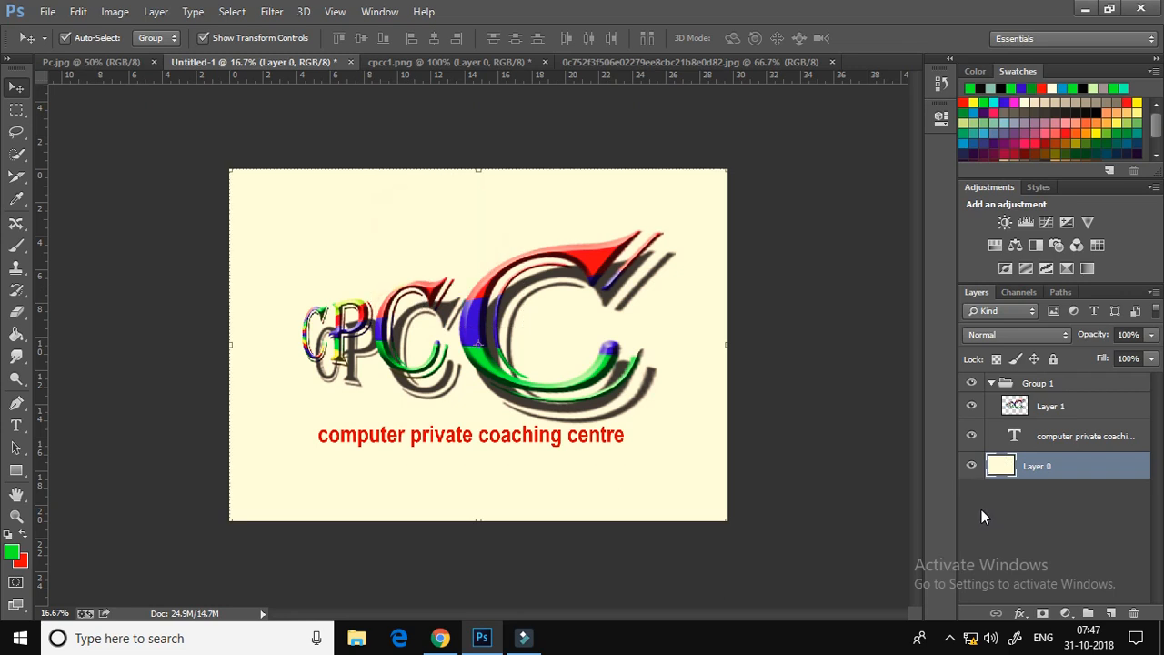
pyautogui.hotkey('ctrl', 'alt', 'z')
pyautogui.hotkey('ctrl', 'z')
pyautogui.hotkey('ctrl', 'z')
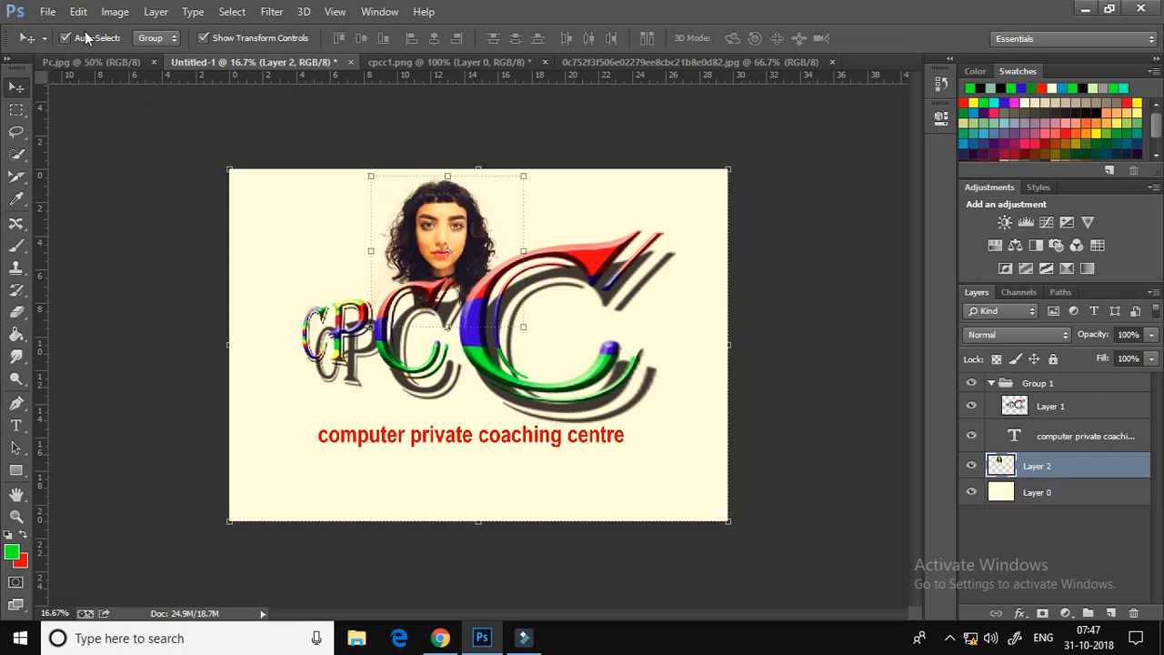
# Redo the deletion of Layer 2 and review the Undo, Step Forward and Step Backward commands without running any of them.
pyautogui.click(80, 12)
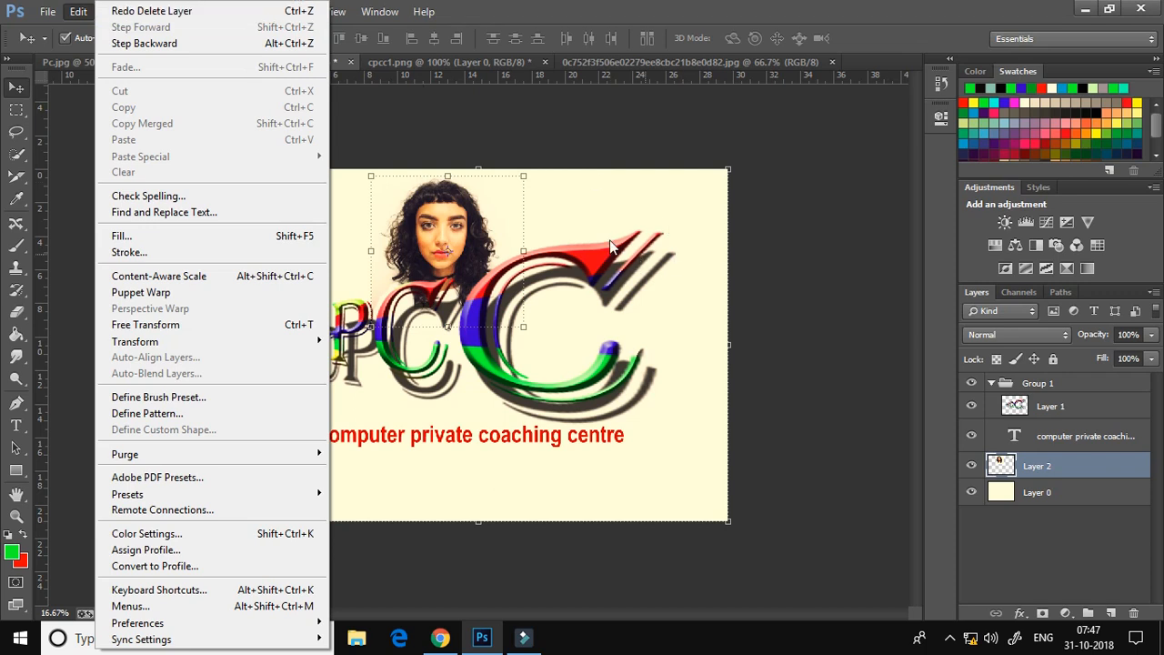
pyautogui.click(596, 220)
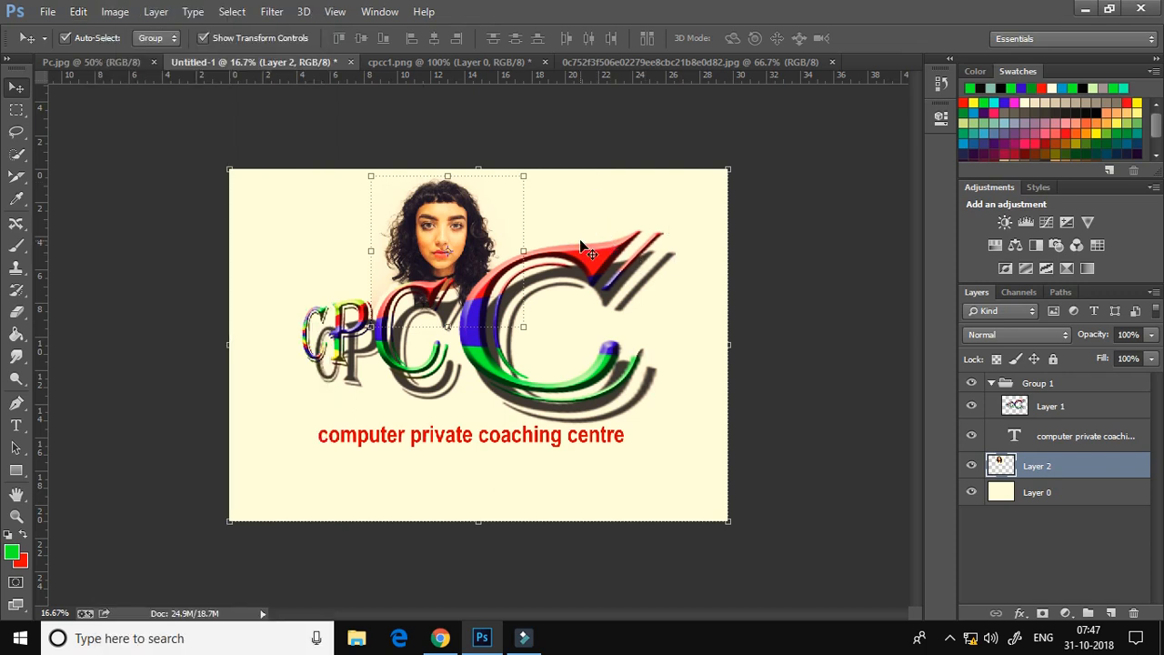
pyautogui.hotkey('ctrl', 'z')
pyautogui.click(106, 12)
pyautogui.moveTo(84, 9)
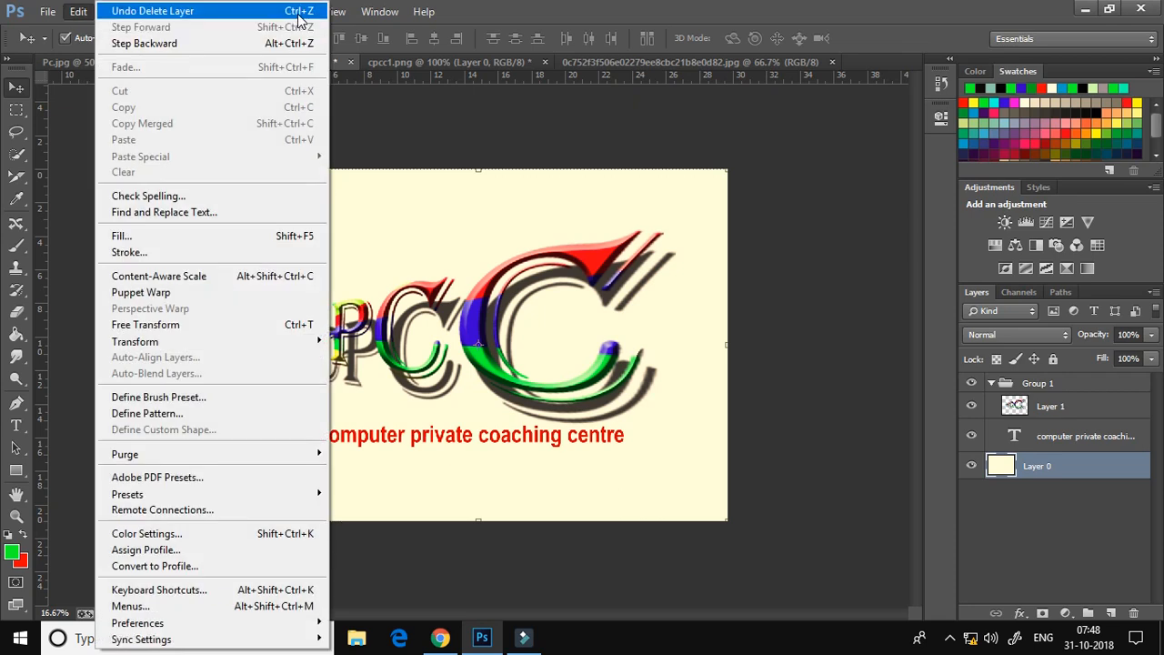
pyautogui.click(445, 264)
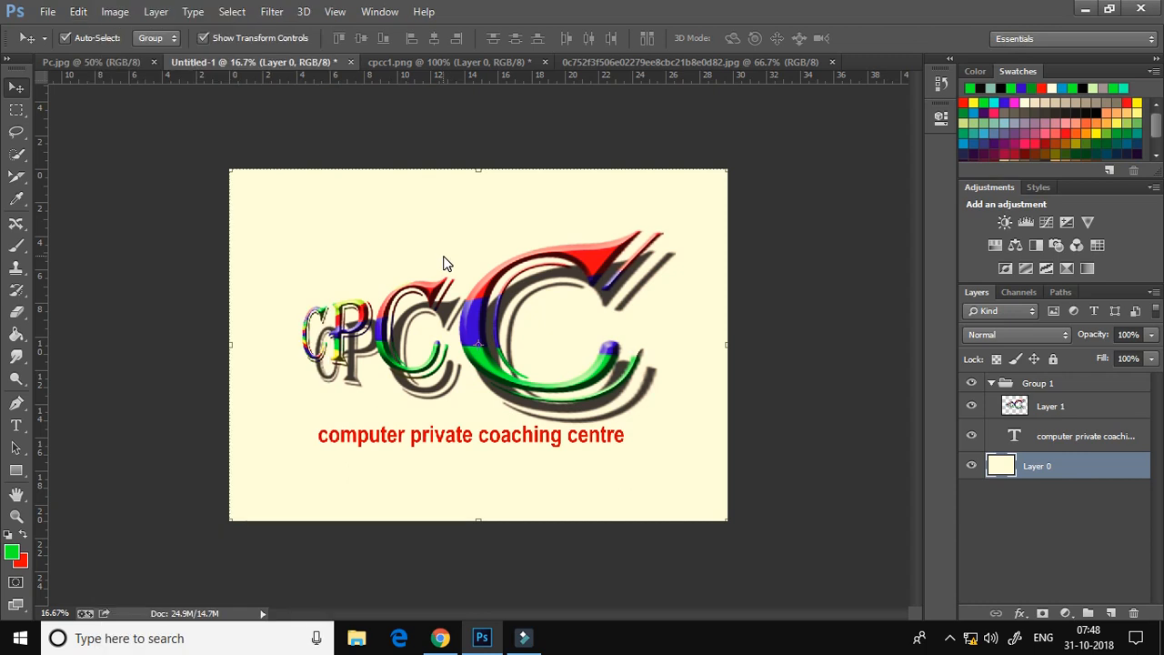
pyautogui.click(79, 12)
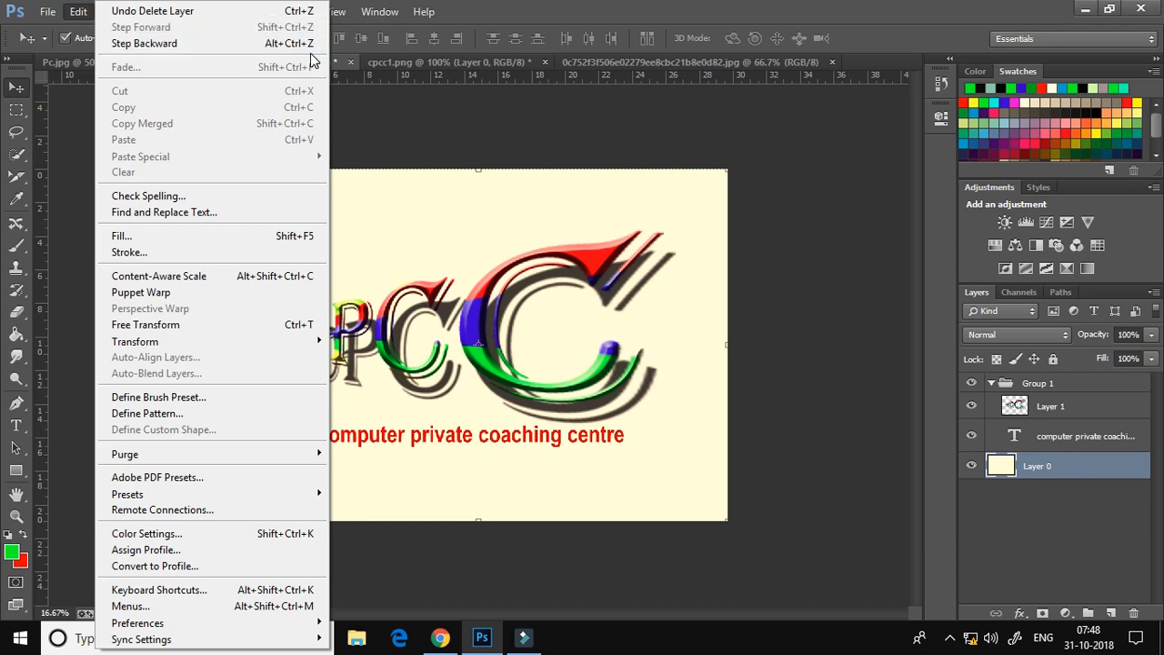
pyautogui.click(414, 237)
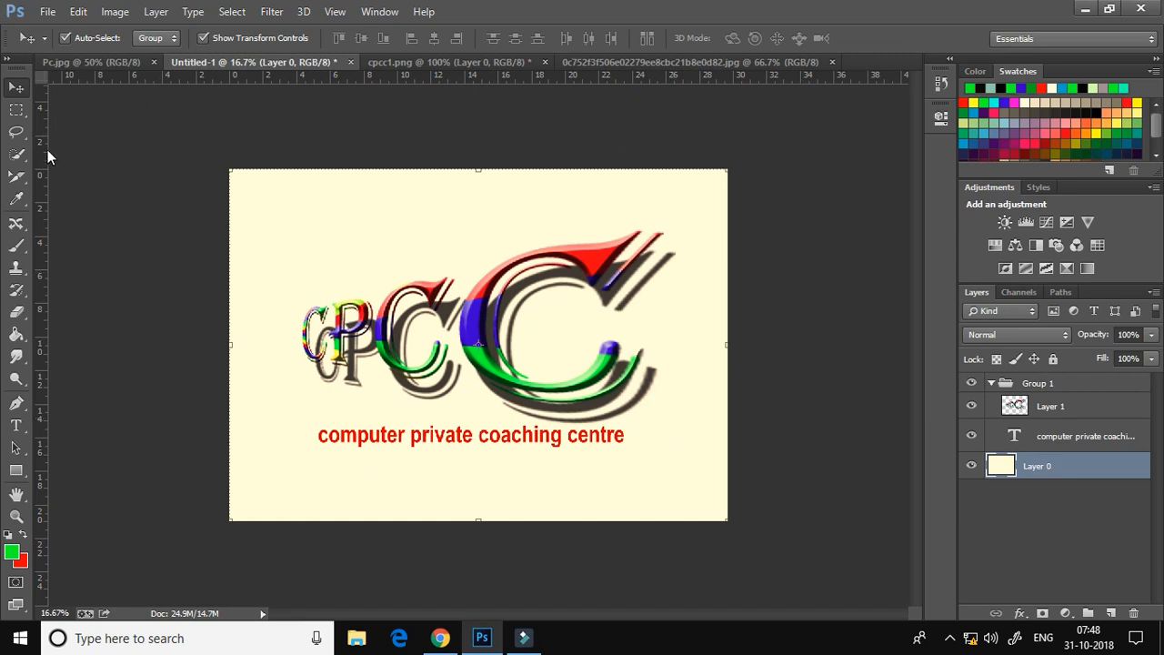
# Copy the portrait photo into Untitled-1 again, near the canvas's upper-left corner, and scale it to about 122% width and 110% height.
pyautogui.click(612, 62)
pyautogui.moveTo(482, 250); pyautogui.dragTo(341, 211)
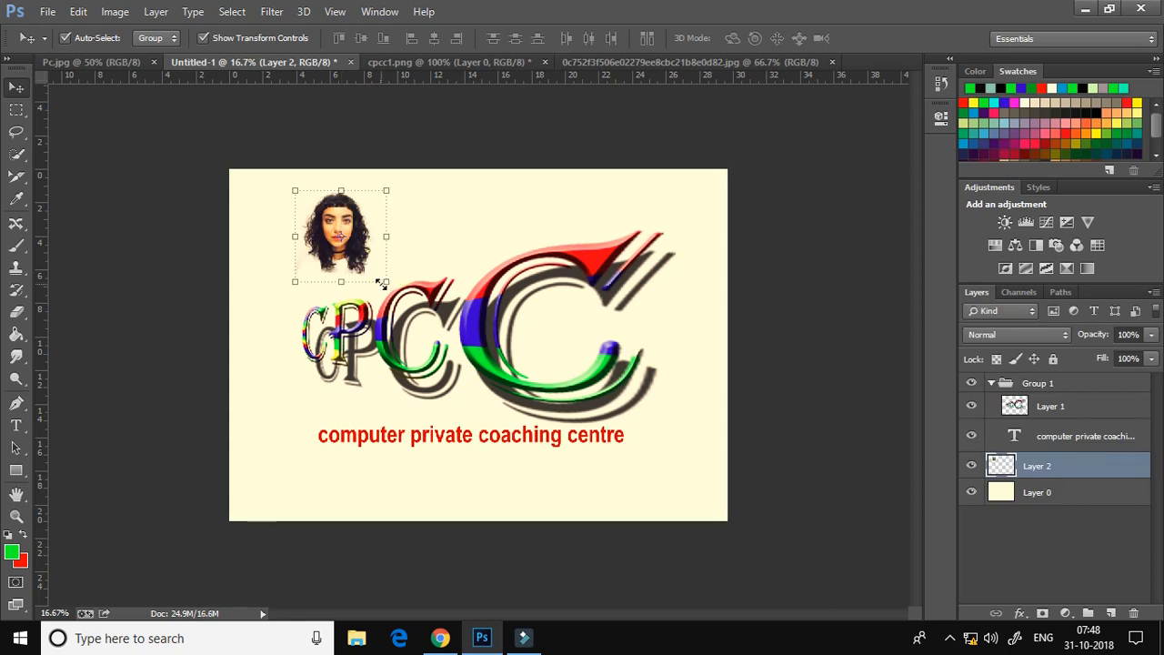
pyautogui.moveTo(383, 283); pyautogui.dragTo(406, 291)
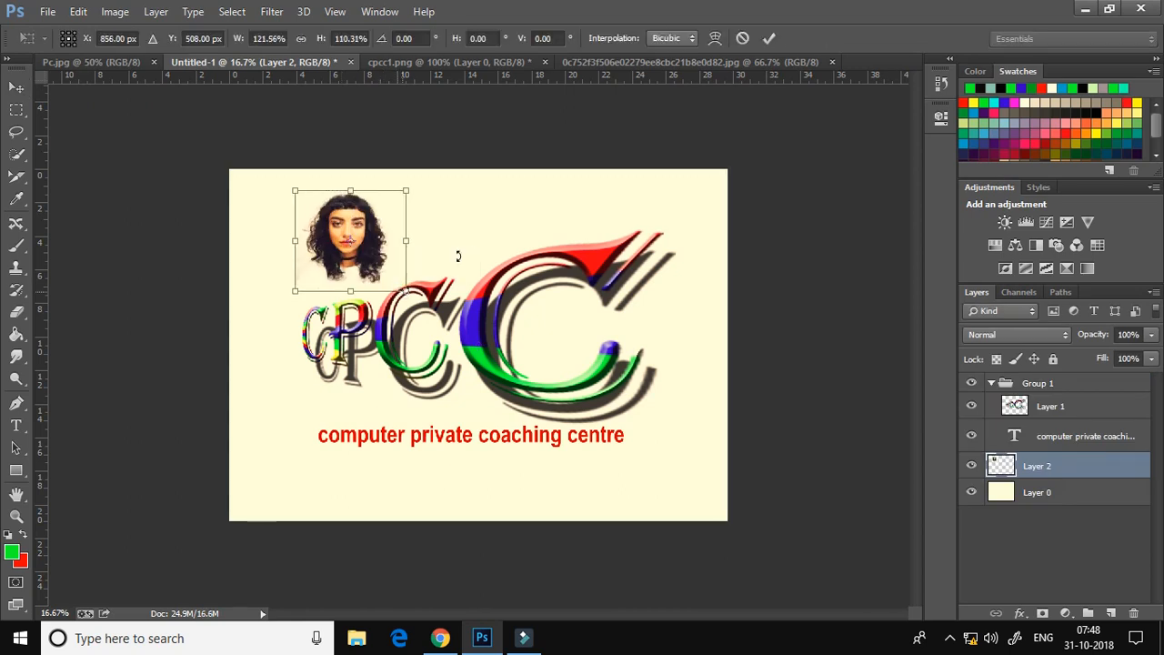
pyautogui.press('Return')
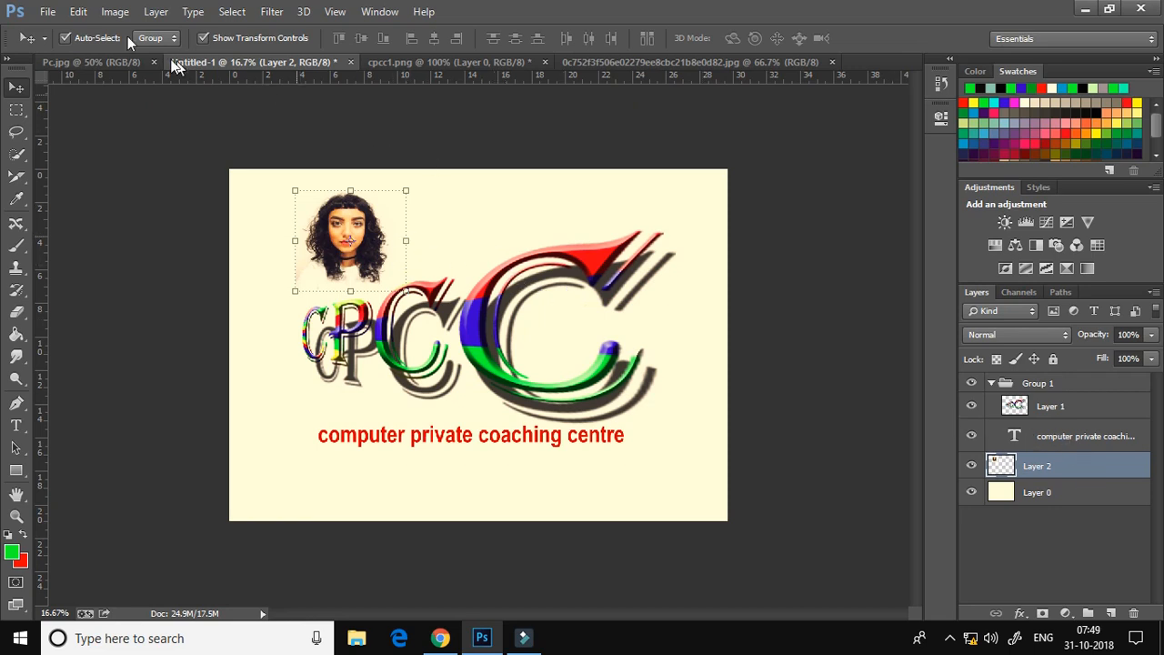
# Open the 5-recettes-de-masques-cheveux photo and copy the whole image into Untitled-1 above Layer 2.
pyautogui.click(47, 11)
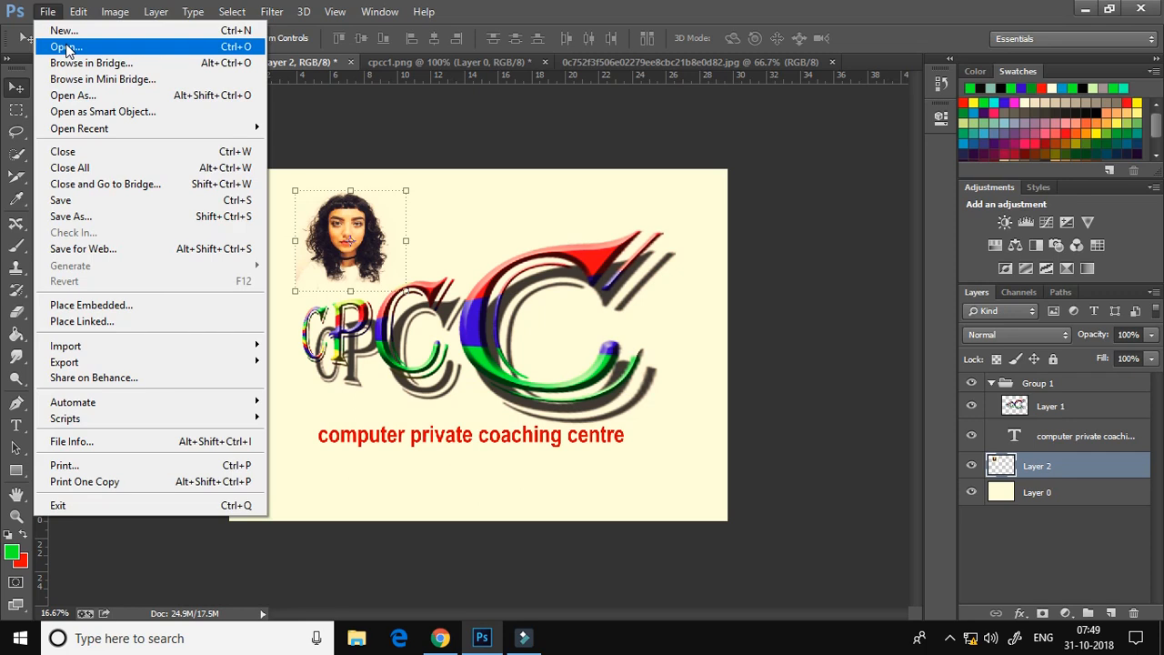
pyautogui.click(65, 47)
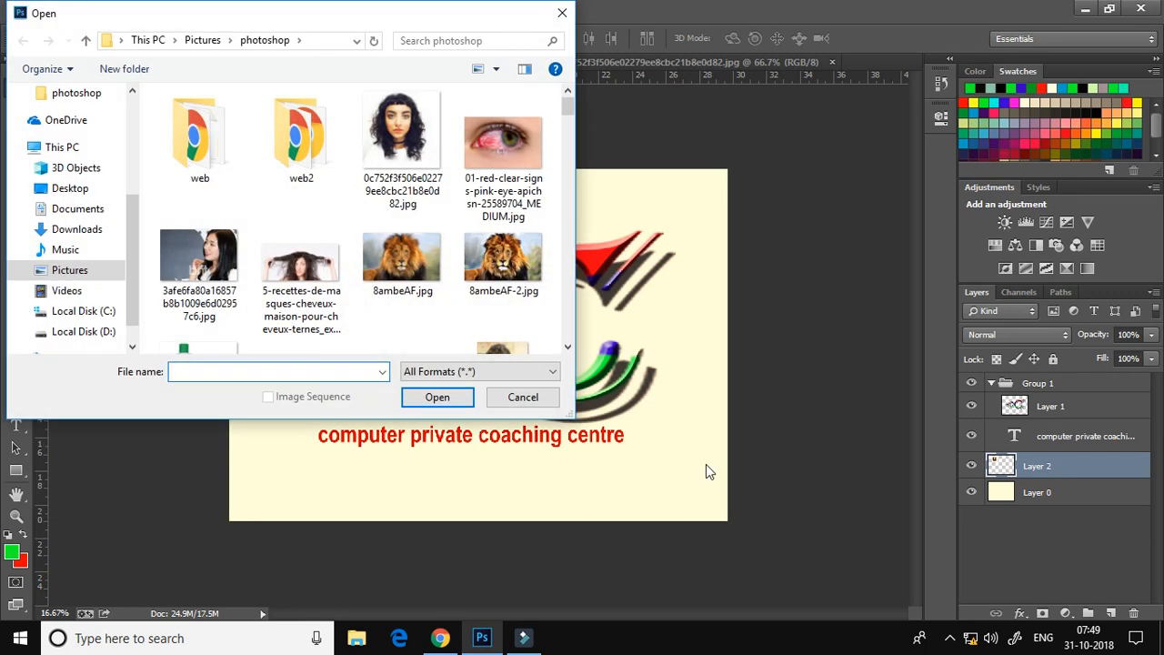
pyautogui.click(326, 286)
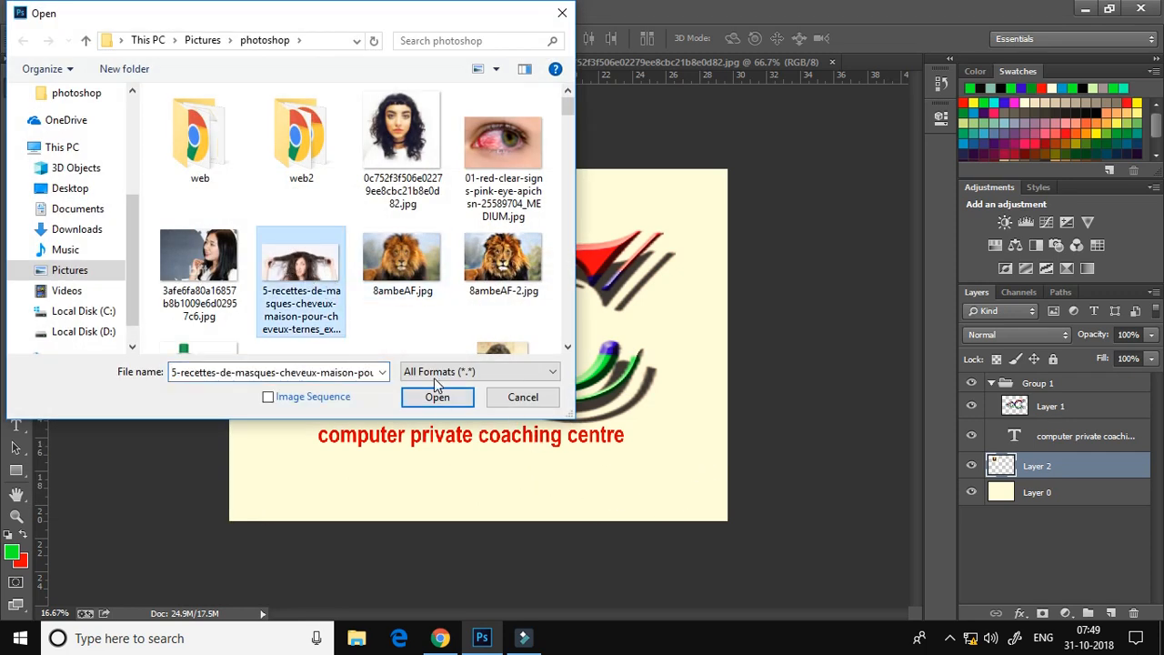
pyautogui.click(442, 400)
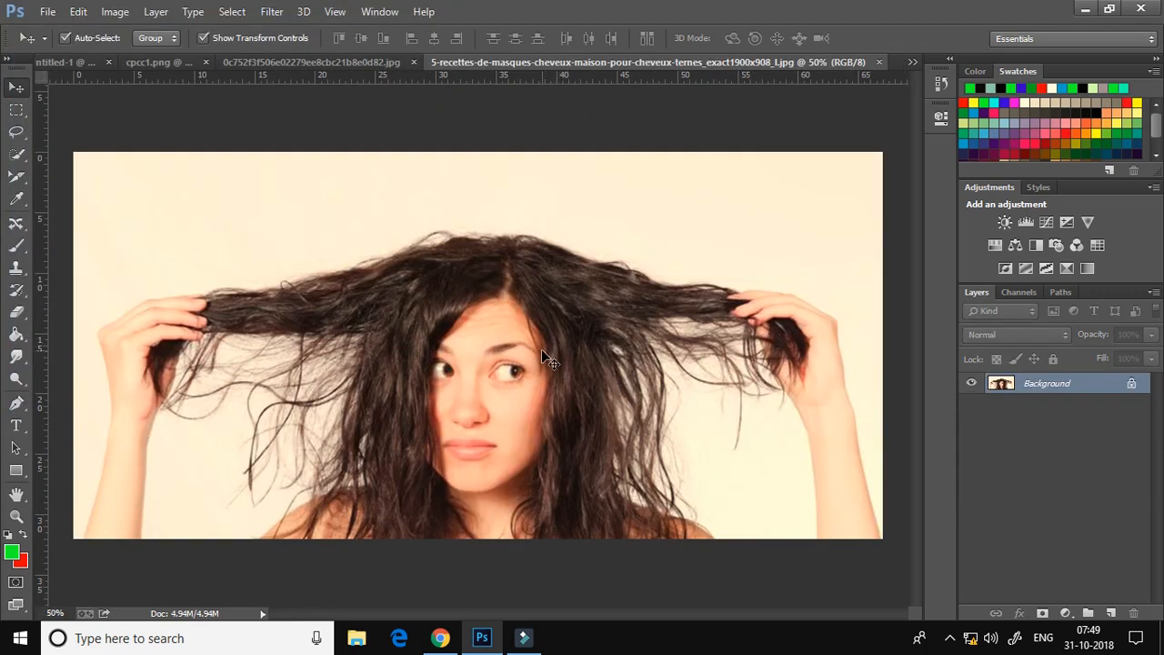
pyautogui.hotkey('ctrl', 'a')
pyautogui.moveTo(535, 353); pyautogui.dragTo(470, 240)
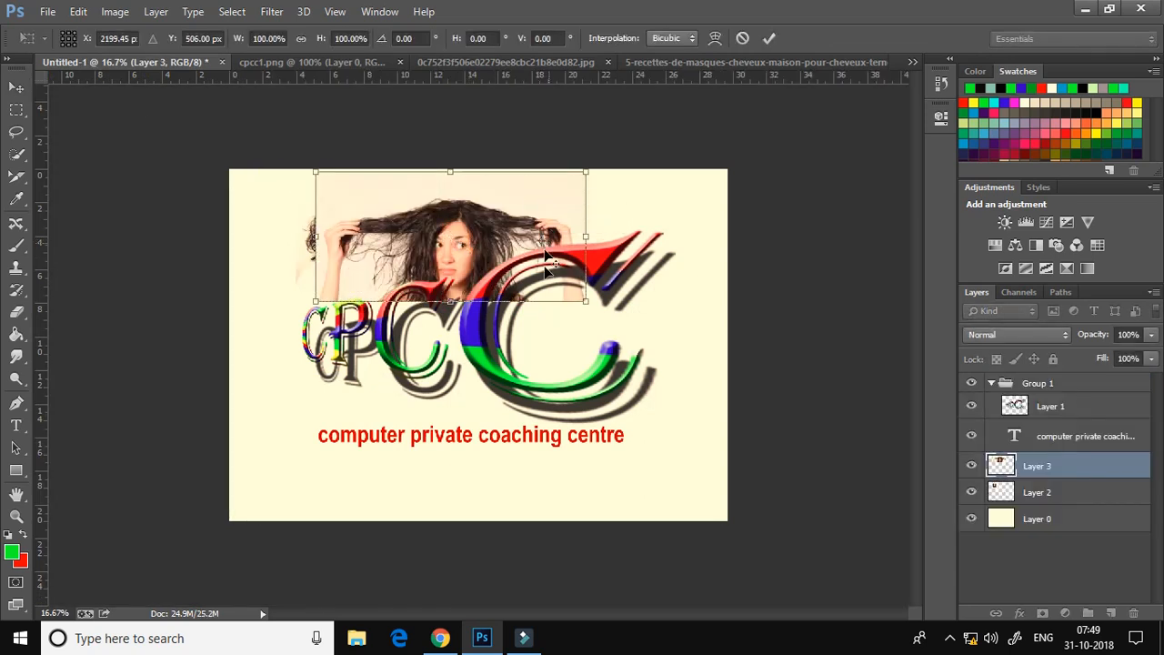
# Move the hair photo to the right of the portrait and down until the face sits inside the logo's large C.
pyautogui.moveTo(491, 267); pyautogui.dragTo(600, 265)
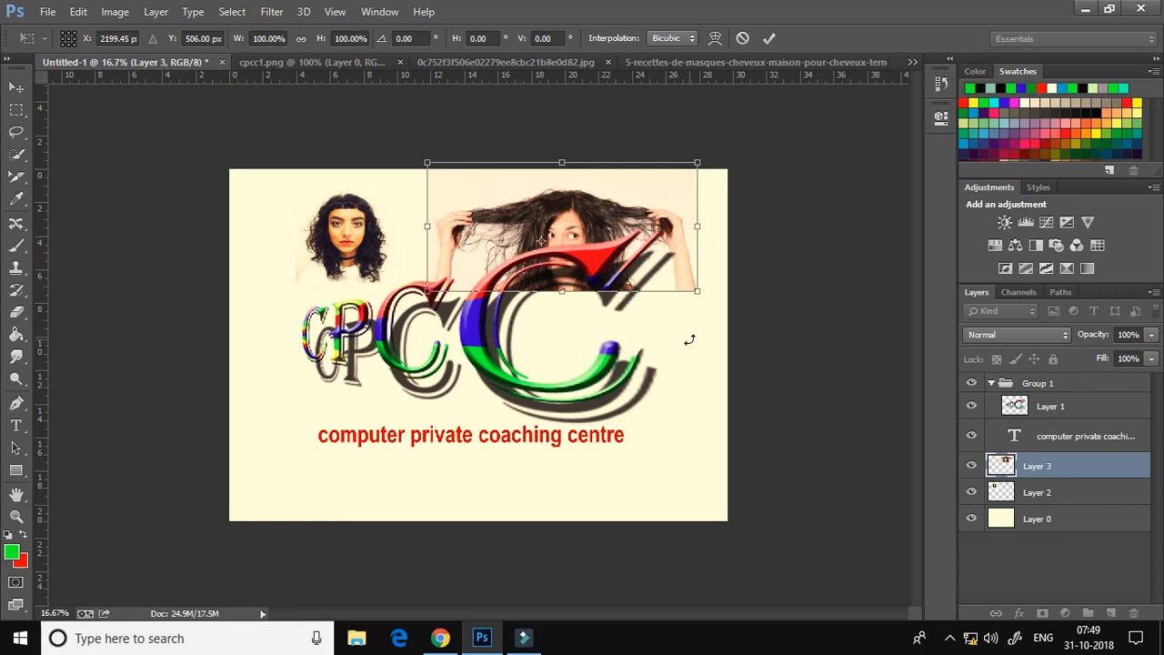
pyautogui.press('Return')
pyautogui.moveTo(591, 248); pyautogui.dragTo(593, 249)
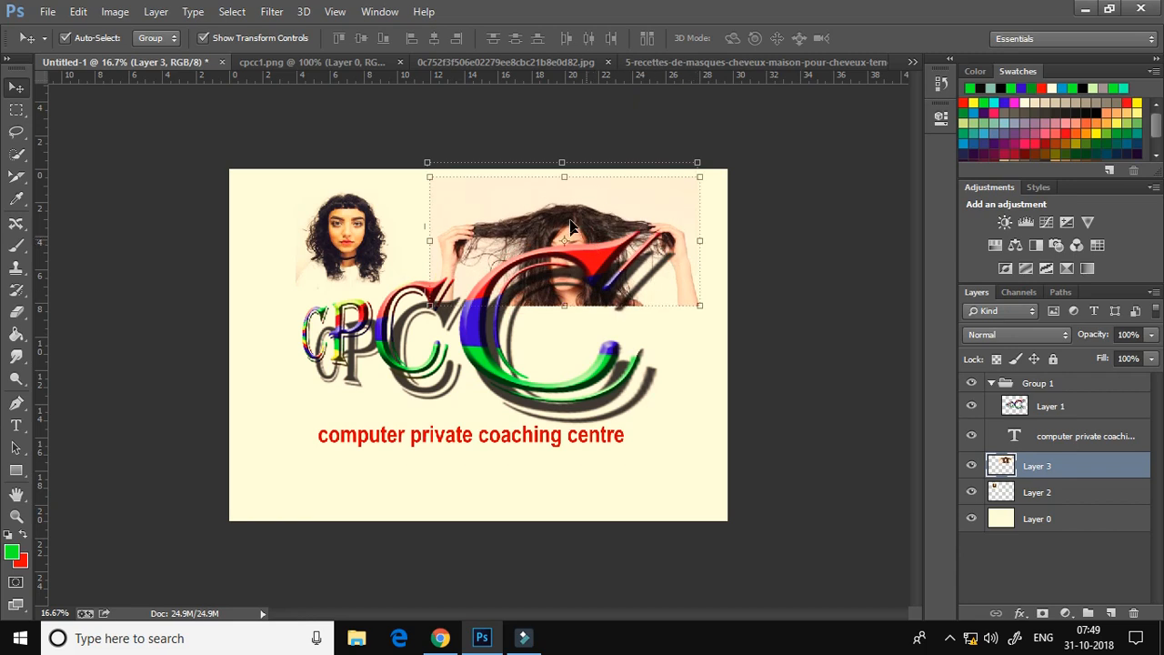
pyautogui.moveTo(568, 223); pyautogui.dragTo(560, 288)
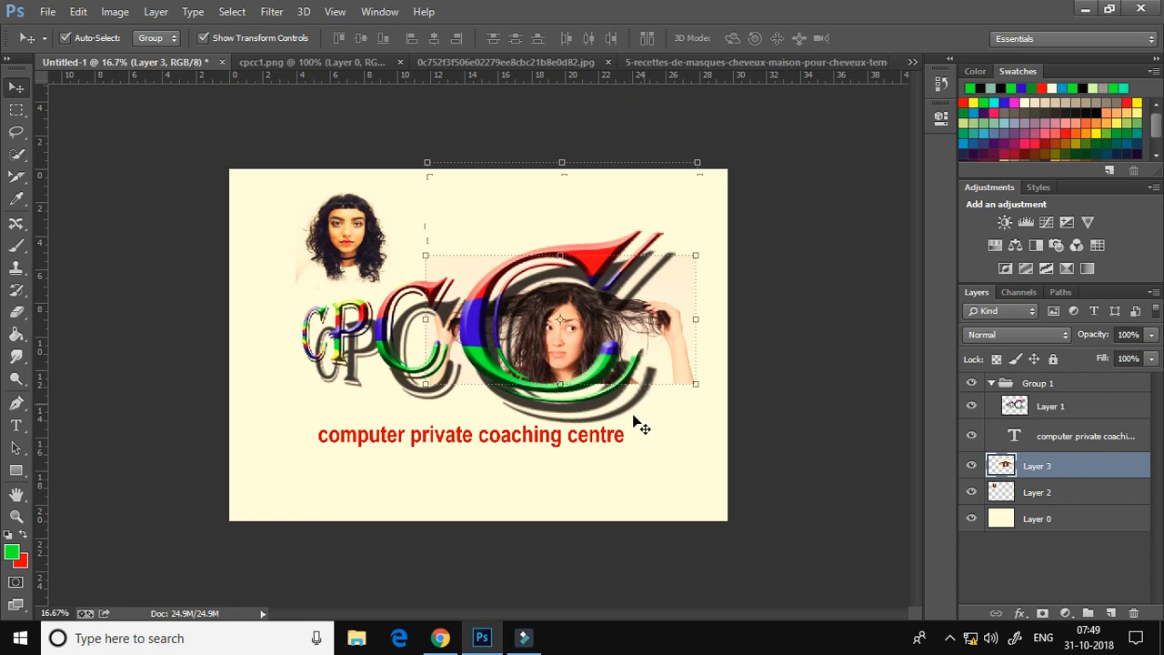
# Select Group 1 and the background layer on the canvas, and hide and show Layer 3 and Layer 2.
pyautogui.click(464, 438)
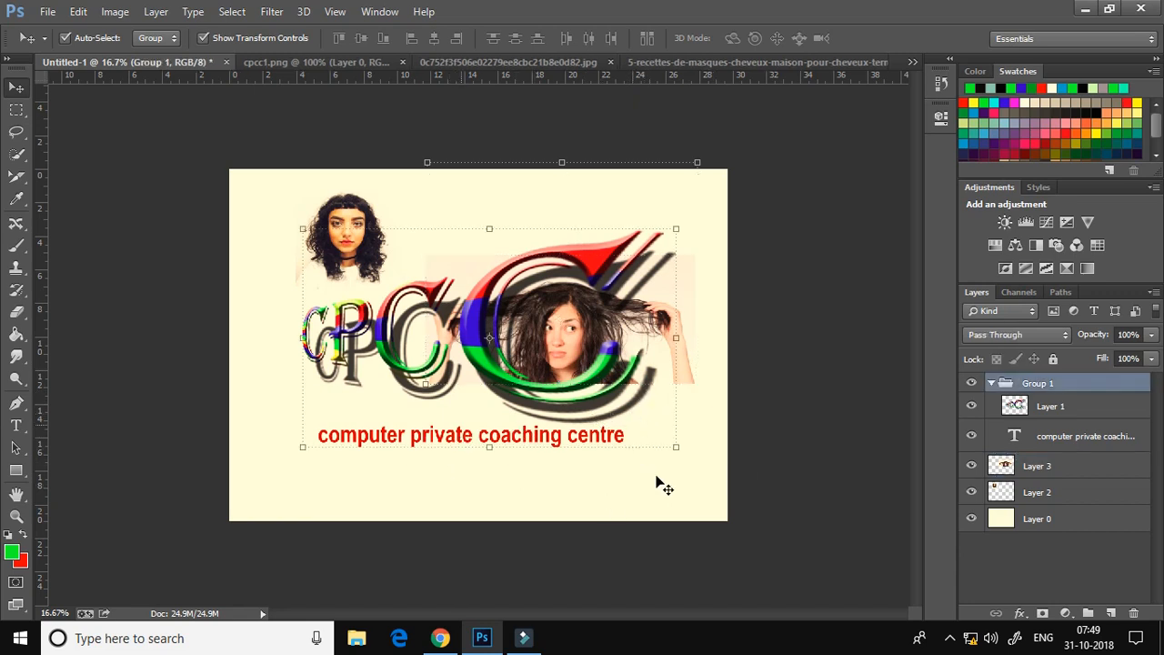
pyautogui.click(656, 480)
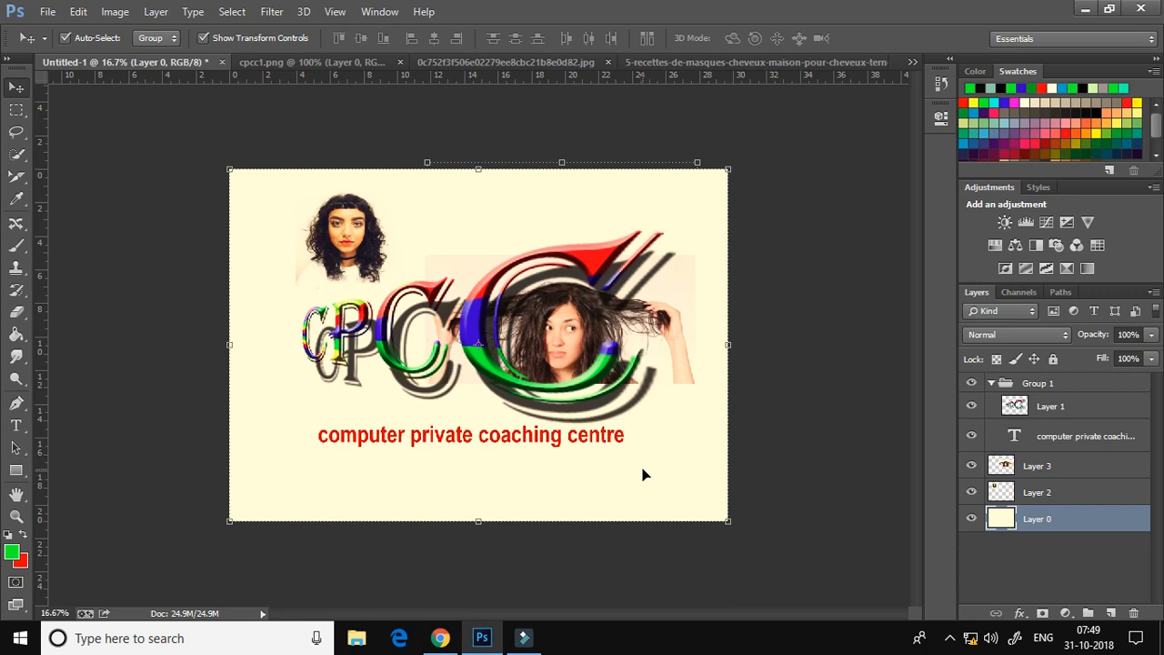
pyautogui.click(971, 465)
pyautogui.click(971, 492)
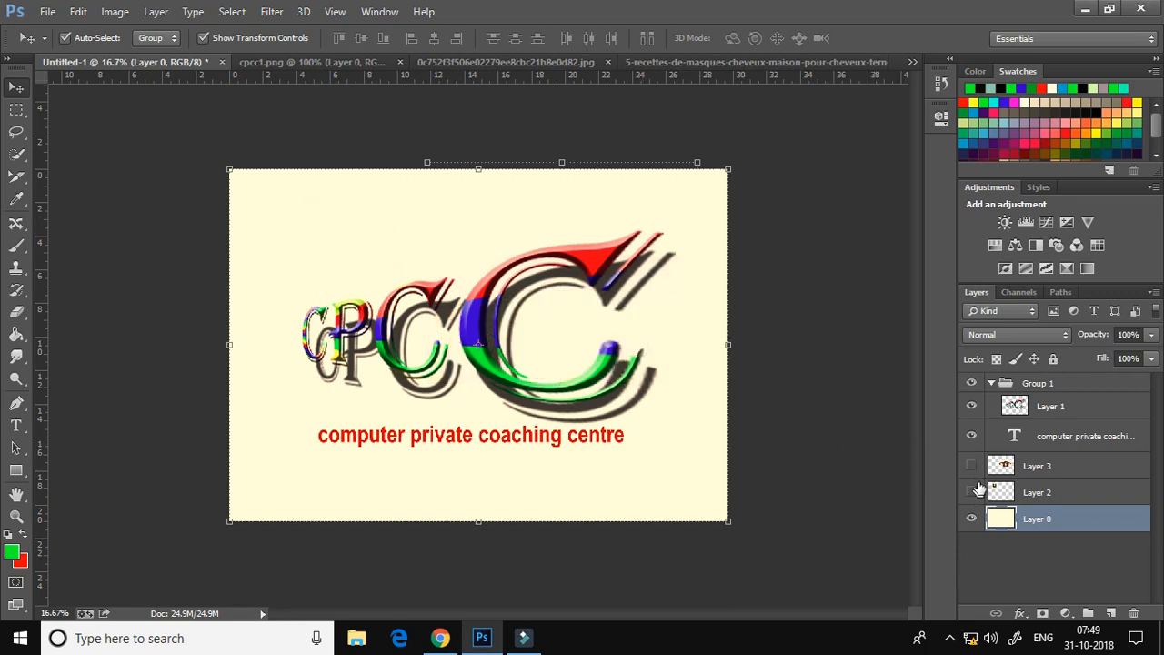
pyautogui.click(971, 465)
pyautogui.click(971, 492)
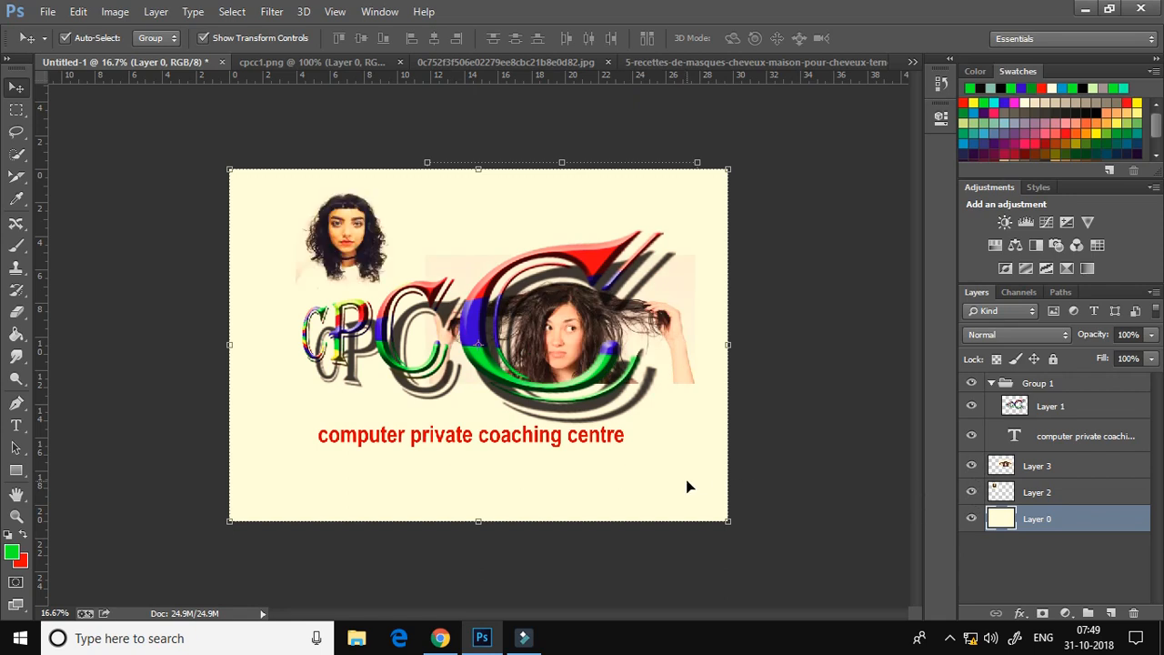
# Repeatedly undo and redo the last visibility change of Layer 2.
pyautogui.hotkey('ctrl', 'z')
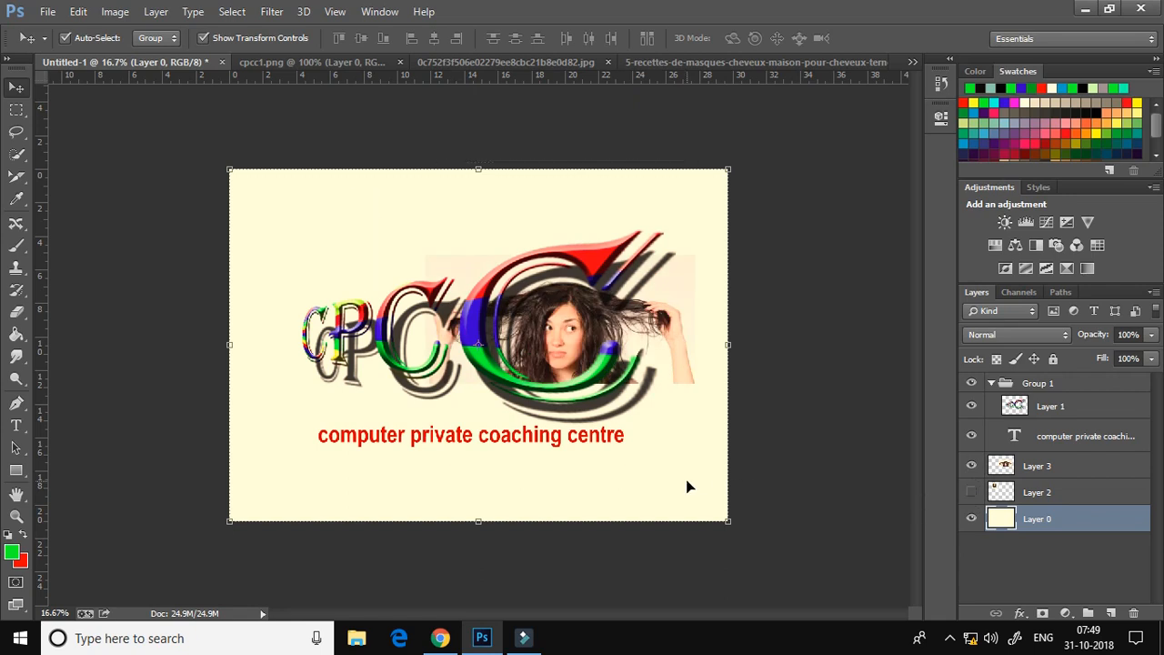
pyautogui.hotkey('ctrl', 'z')
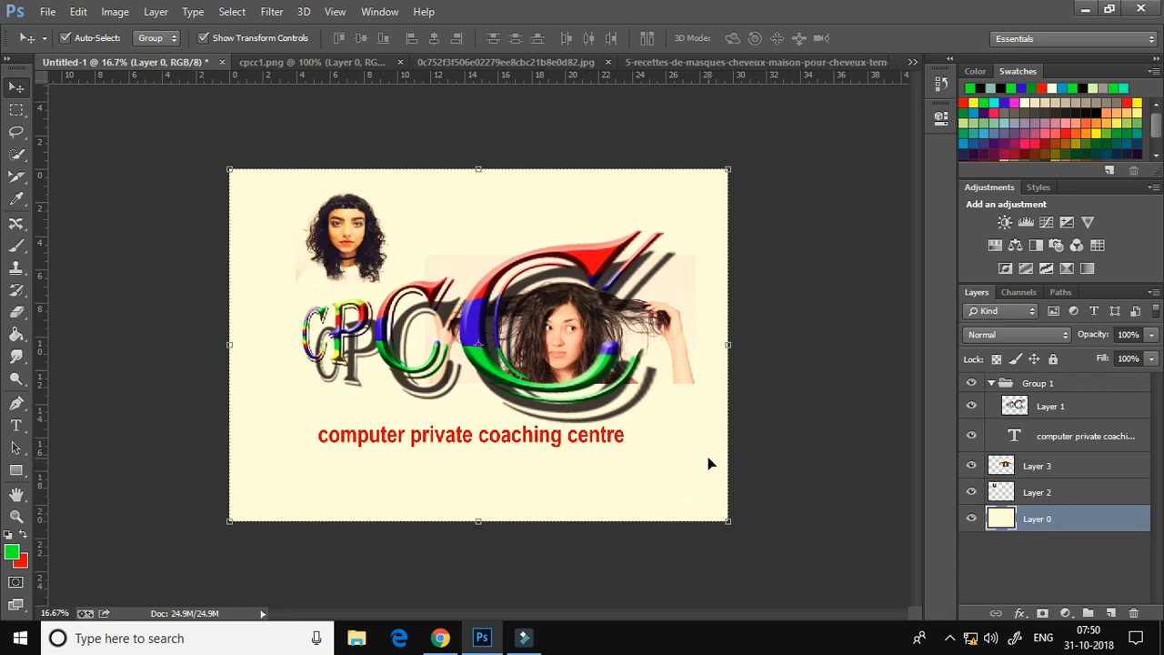
pyautogui.hotkey('ctrl', 'z')
pyautogui.hotkey('ctrl', 'z')
pyautogui.hotkey('ctrl', 'z')
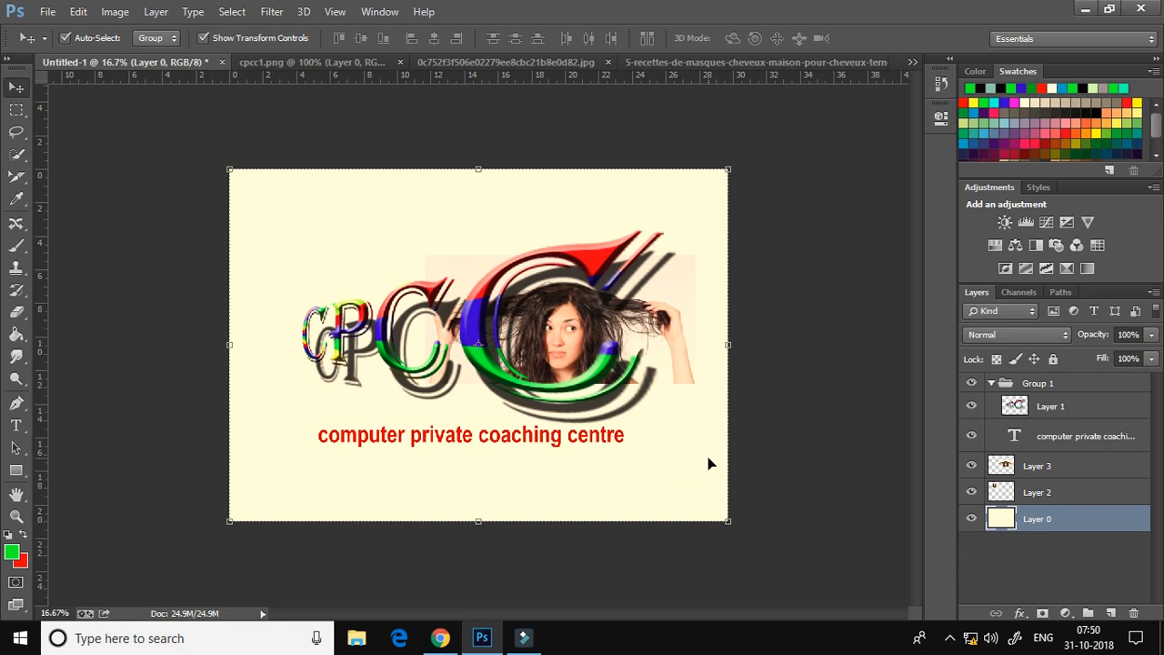
pyautogui.hotkey('ctrl', 'z')
pyautogui.hotkey('ctrl', 'z')
pyautogui.hotkey('ctrl', 'z')
pyautogui.hotkey('ctrl', 'z')
pyautogui.hotkey('ctrl', 'z')
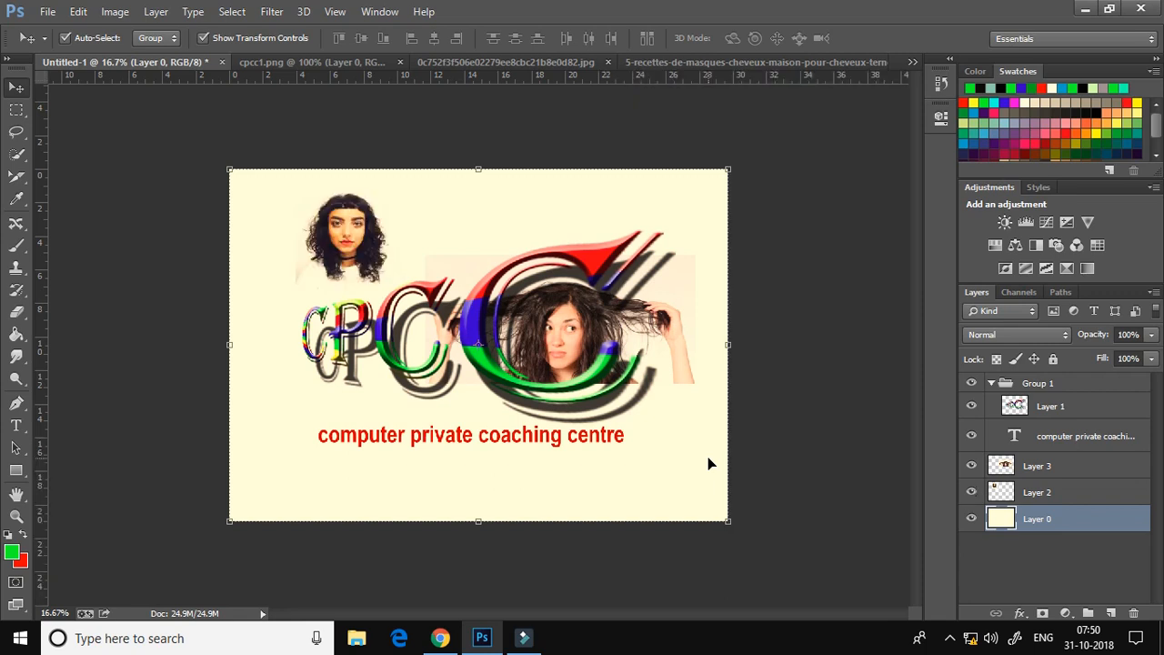
pyautogui.hotkey('ctrl', 'z')
pyautogui.hotkey('ctrl', 'z')
# Check the Step Backward command, and step backward and forward through the visibility changes of Layer 2 and Layer 3.
pyautogui.click(77, 13)
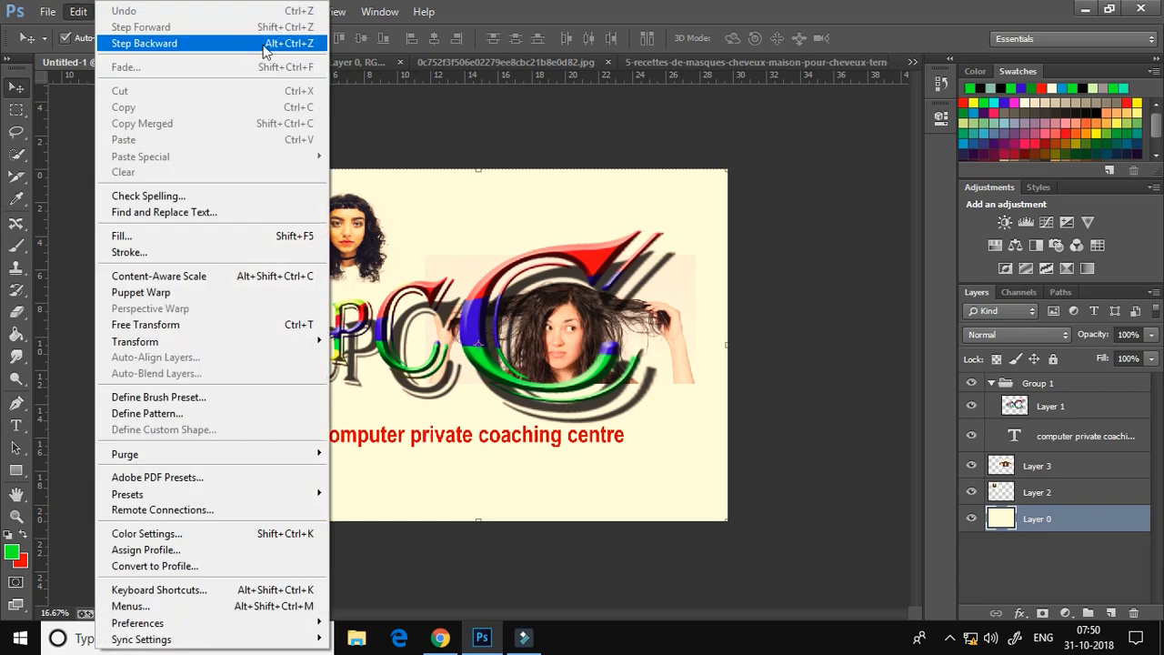
pyautogui.click(449, 202)
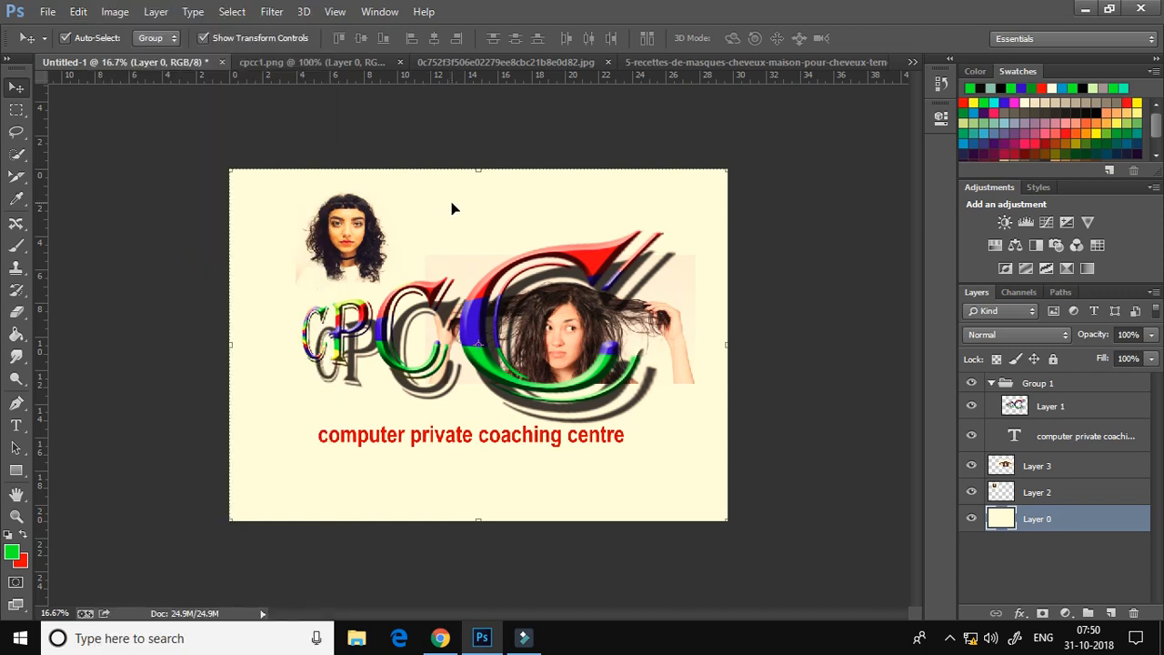
pyautogui.hotkey('ctrl', 'alt', 'z')
pyautogui.hotkey('ctrl', 'alt', 'z')
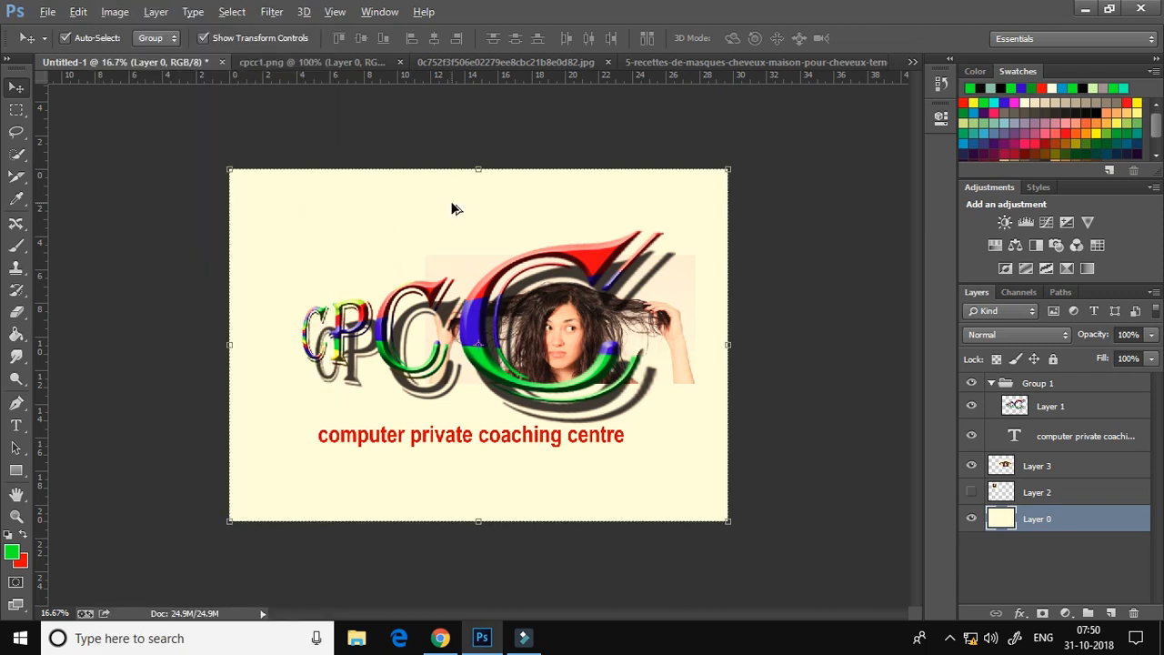
pyautogui.hotkey('ctrl', 'shift', 'z')
pyautogui.hotkey('ctrl', 'shift', 'z')
pyautogui.hotkey('ctrl', 'shift', 'z')
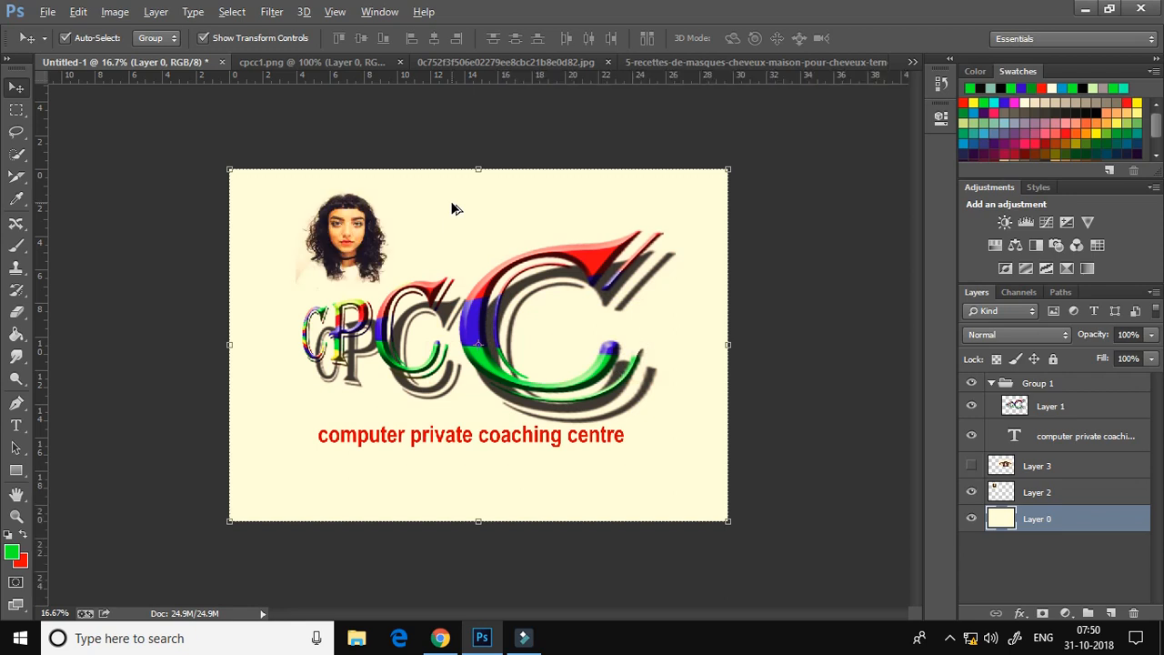
# Step backward through the history until the hair photo on Layer 3 is back at its first position over the portrait.
pyautogui.hotkey('ctrl', 'alt', 'z')
pyautogui.hotkey('ctrl', 'alt', 'z')
pyautogui.hotkey('ctrl', 'alt', 'z')
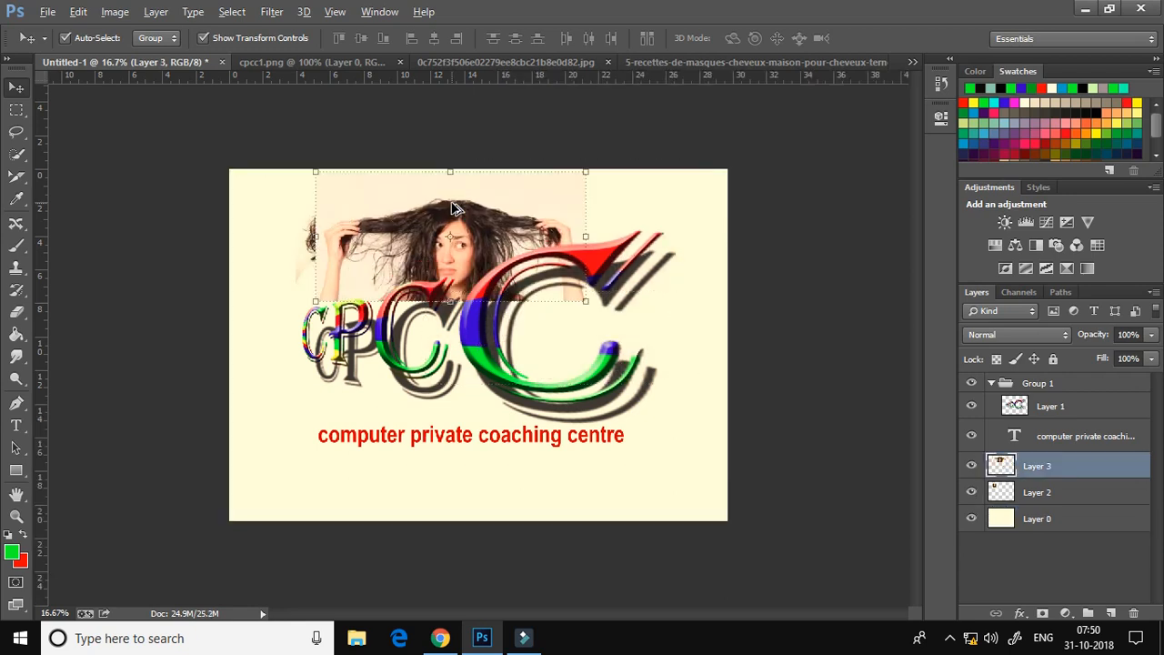
# Step backward through the history until both photo layers, Layer 3 and Layer 2, are removed from the document.
pyautogui.hotkey('ctrl', 'alt', 'z')
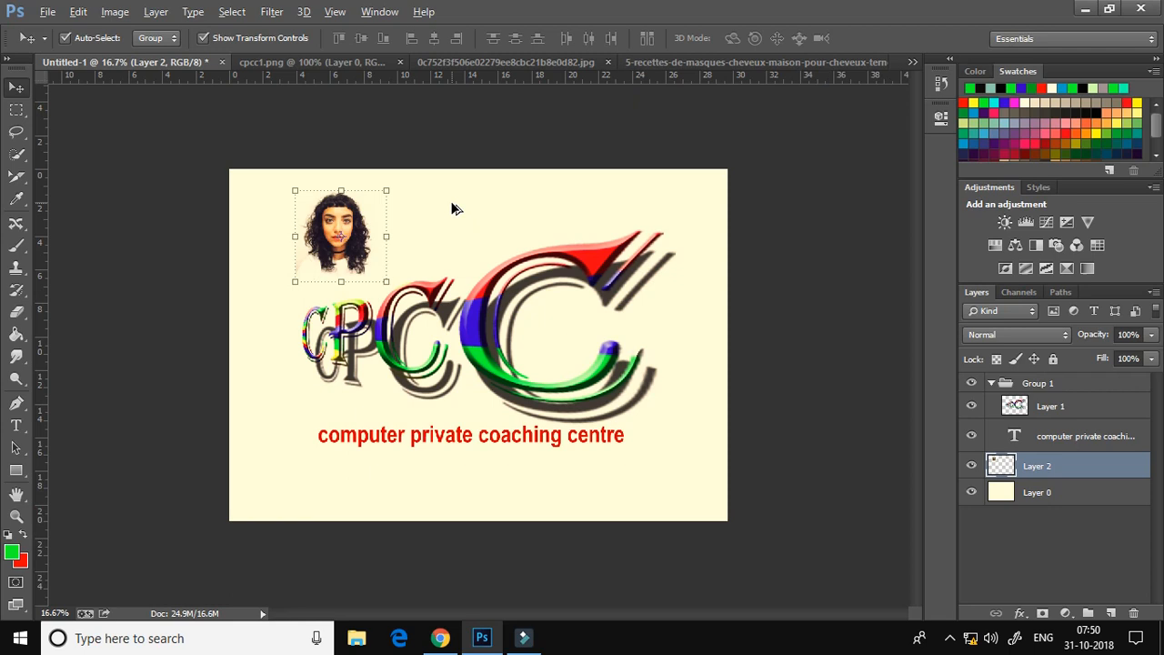
pyautogui.hotkey('ctrl', 'alt', 'z')
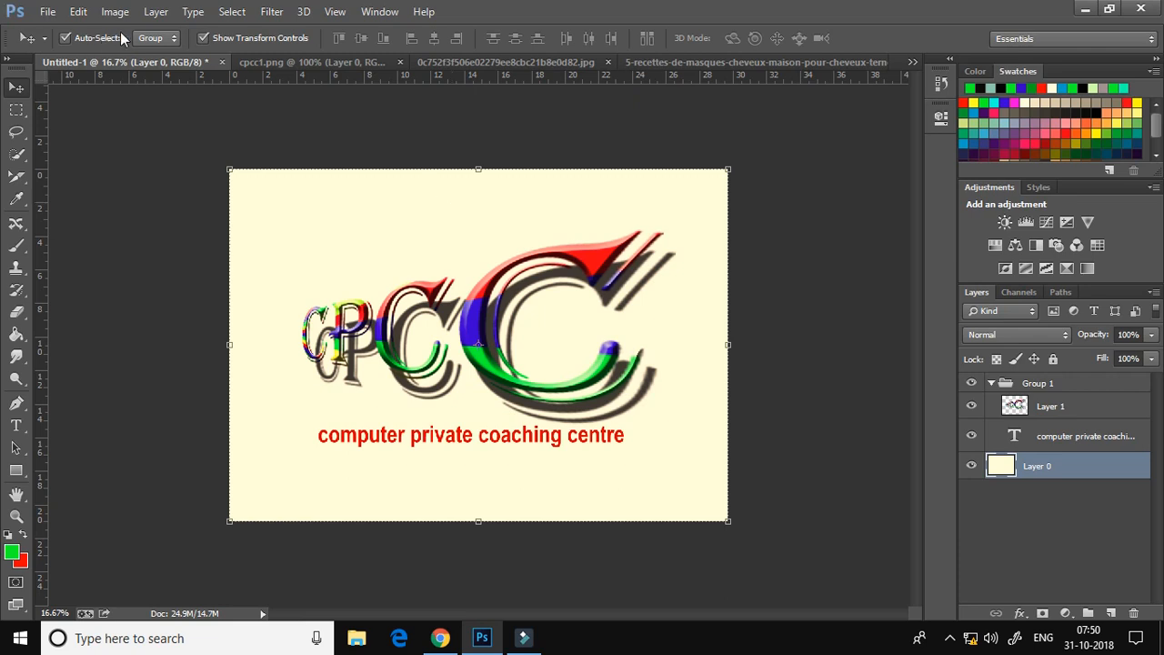
# Step forward through the history until both photos and their visibility changes are restored, and check the availability of the Step Forward command.
pyautogui.click(78, 11)
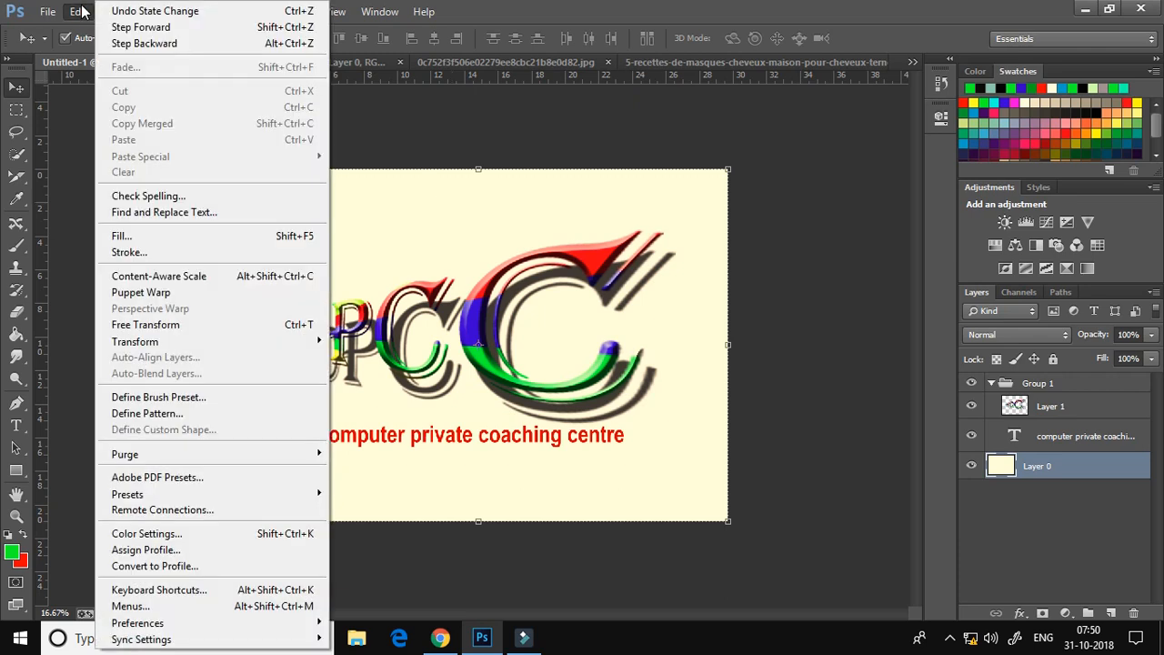
pyautogui.click(149, 34)
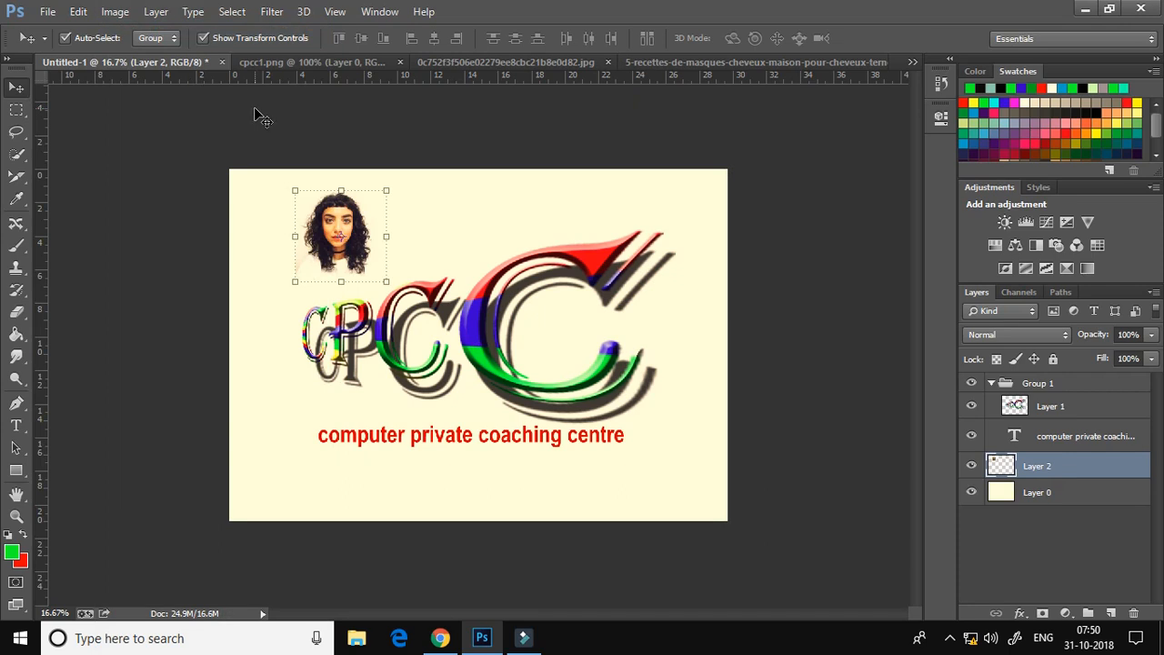
pyautogui.hotkey('ctrl', 'shift', 'z')
pyautogui.hotkey('ctrl', 'shift', 'z')
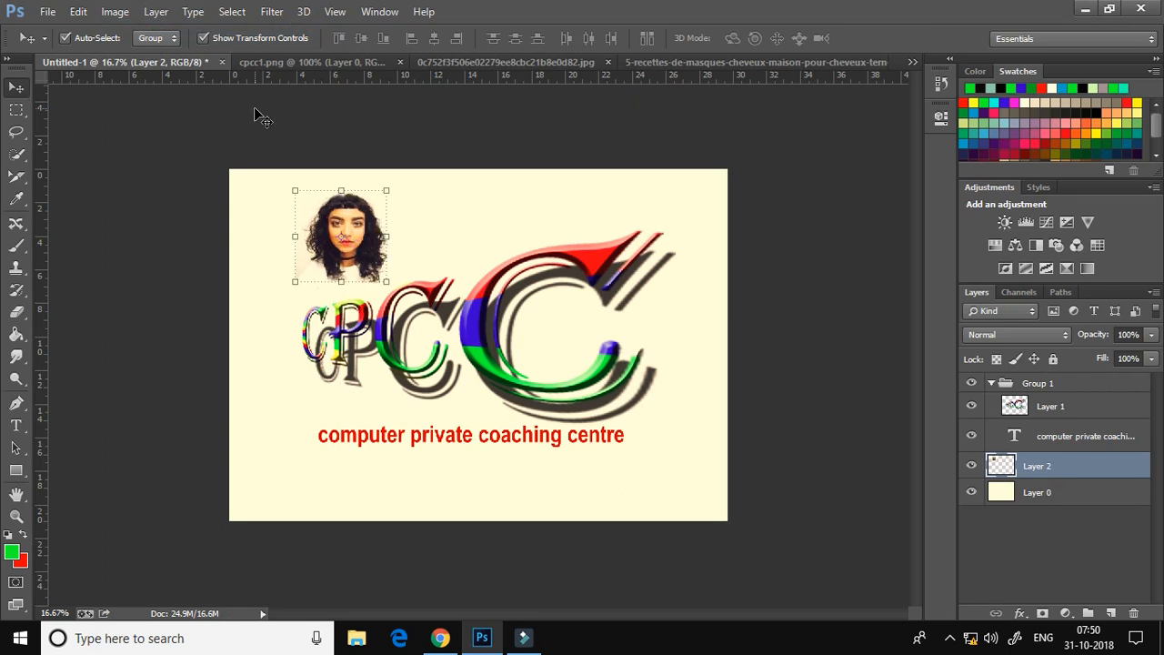
pyautogui.hotkey('ctrl', 'shift', 'z')
pyautogui.hotkey('ctrl', 'shift', 'z')
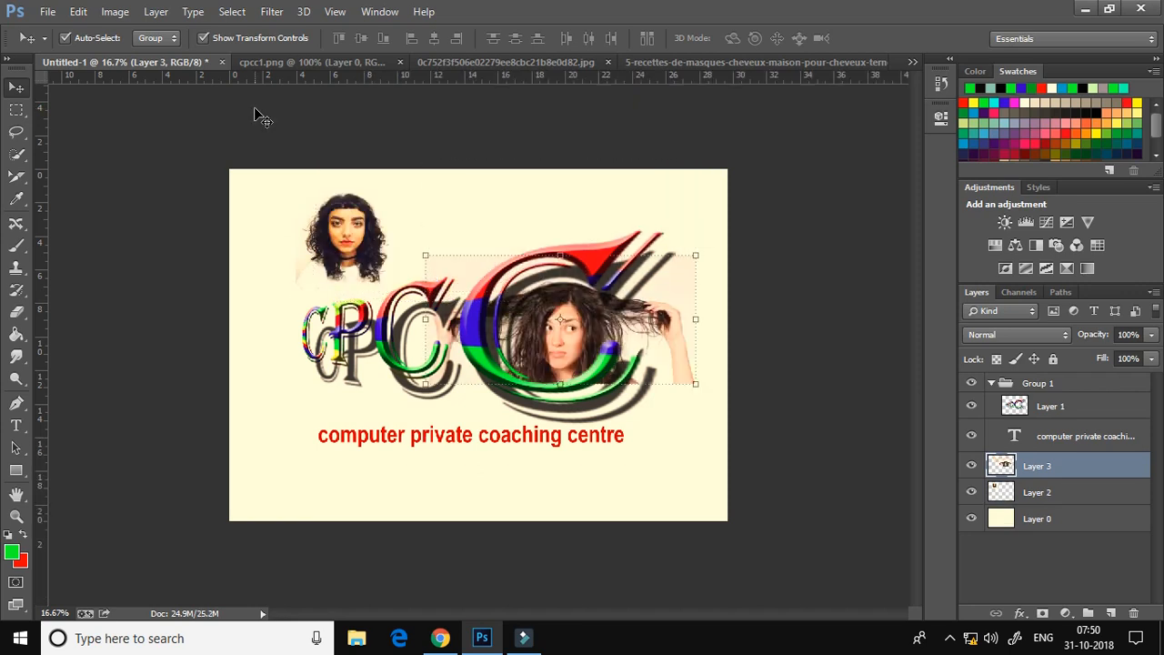
pyautogui.hotkey('ctrl', 'shift', 'z')
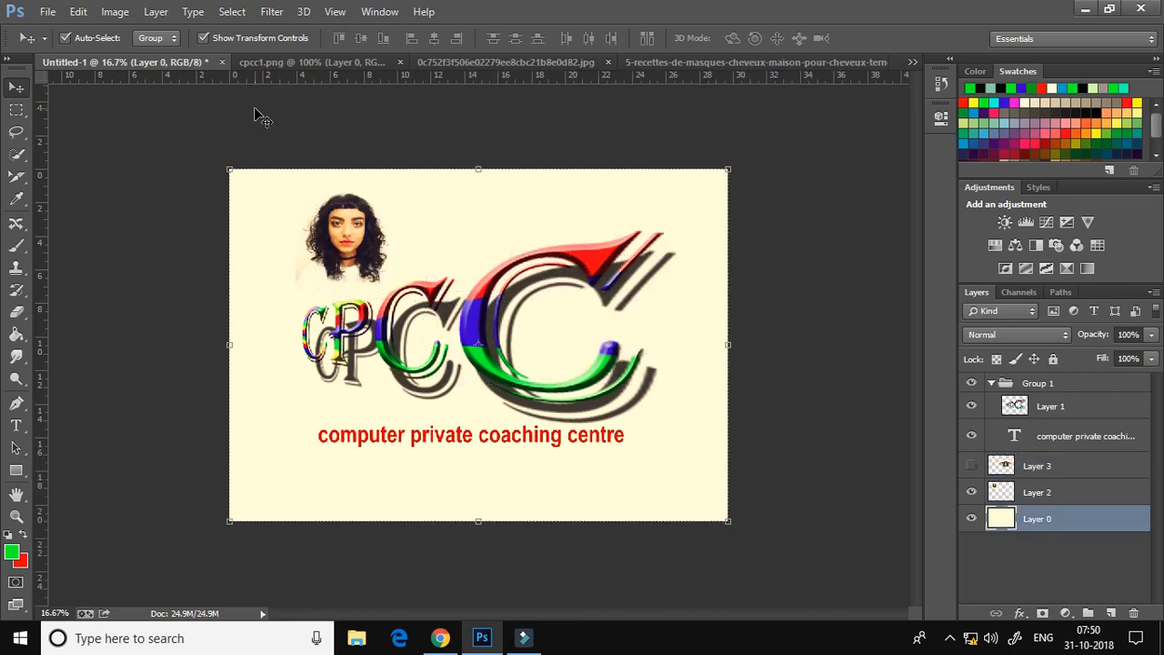
pyautogui.hotkey('ctrl', 'shift', 'z')
pyautogui.hotkey('ctrl', 'shift', 'z')
pyautogui.hotkey('ctrl', 'shift', 'z')
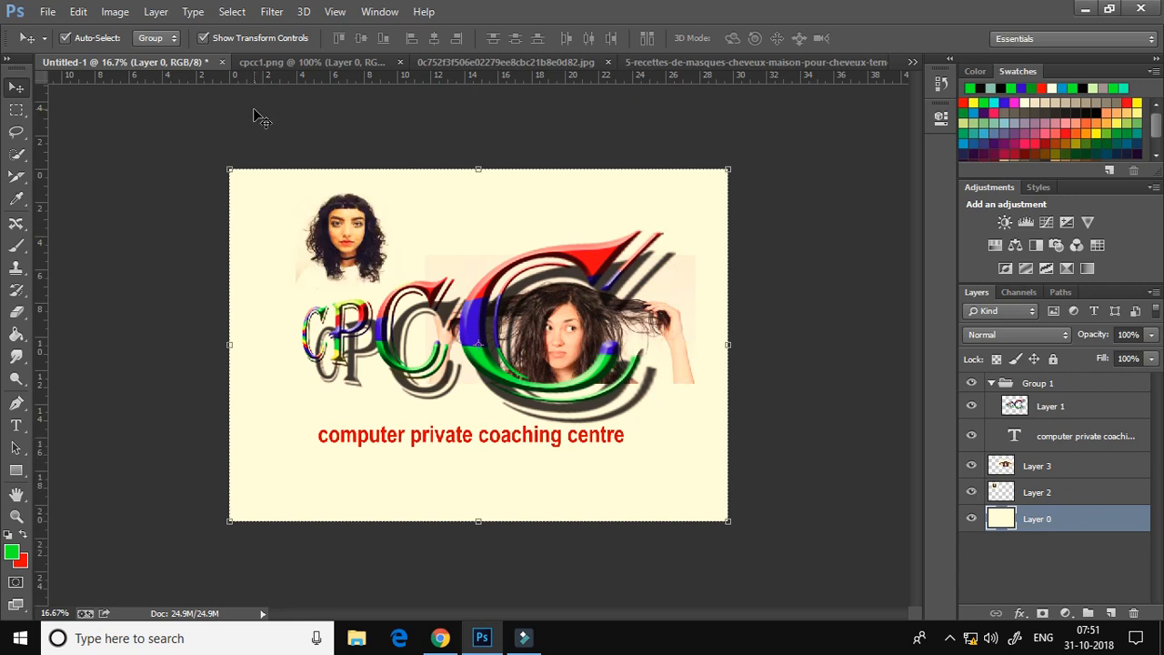
pyautogui.click(78, 11)
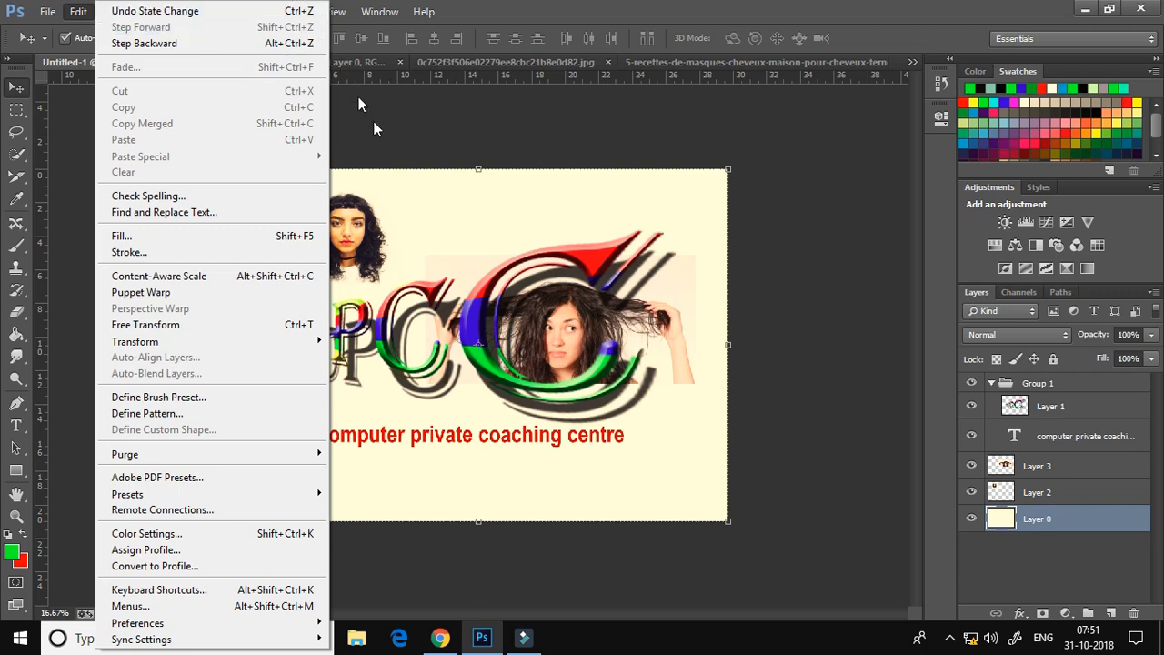
pyautogui.click(465, 209)
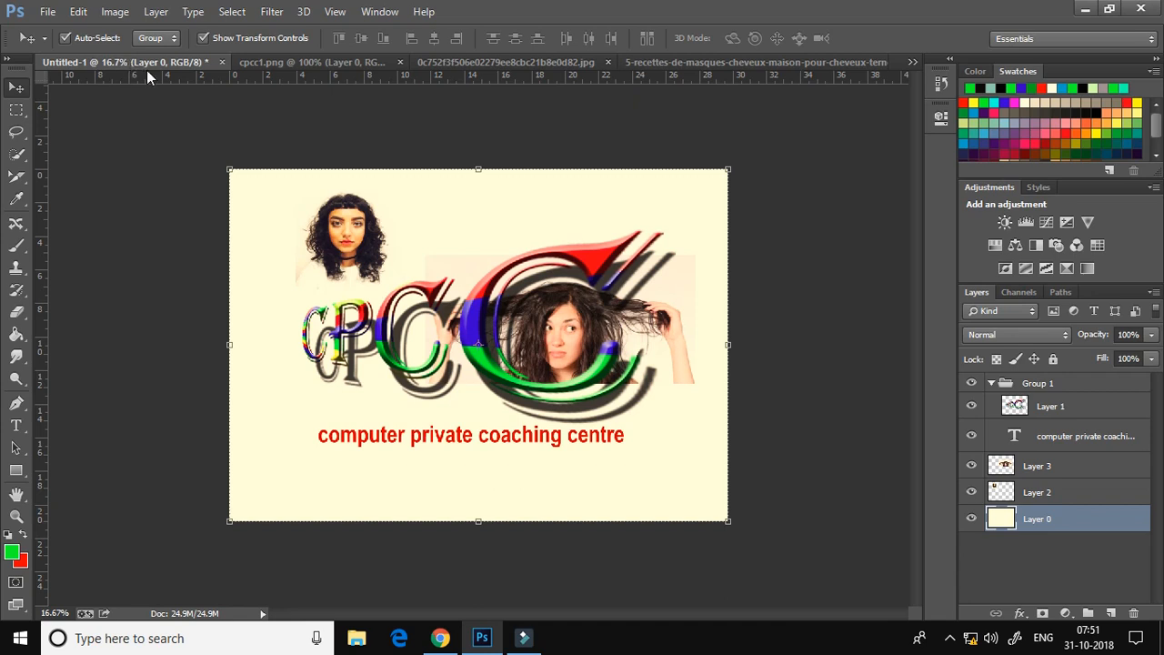
# Look through the open cpcc1.png, Untitled-1 and hair photo documents, and switch to the Pc.jpg document.
pyautogui.click(243, 63)
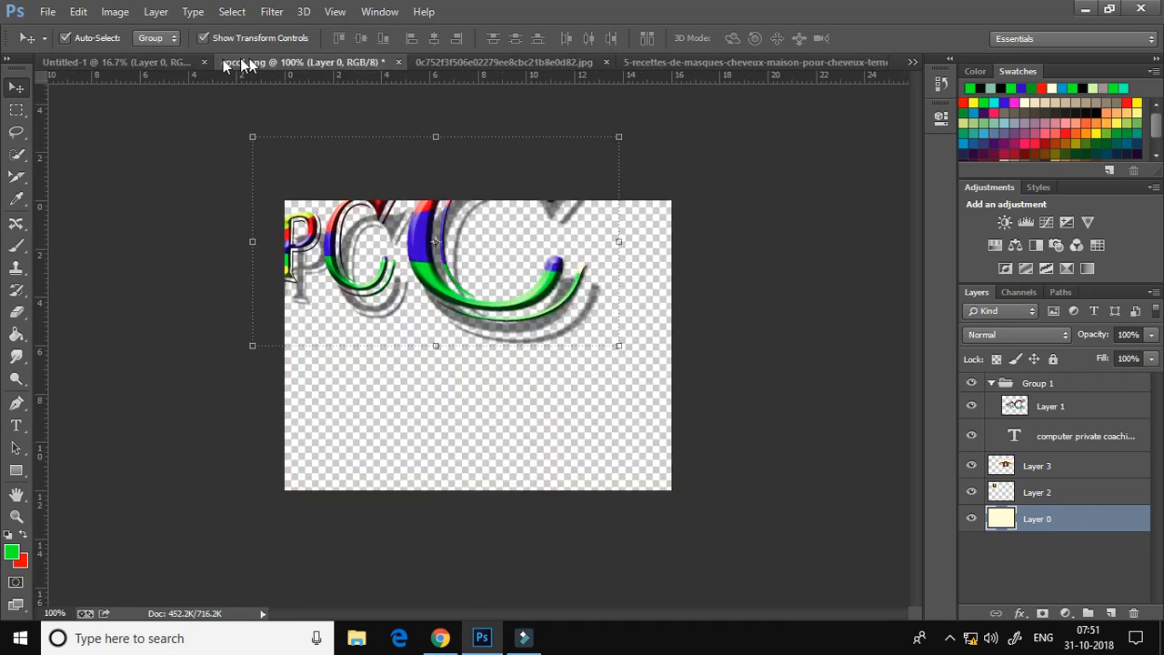
pyautogui.click(170, 63)
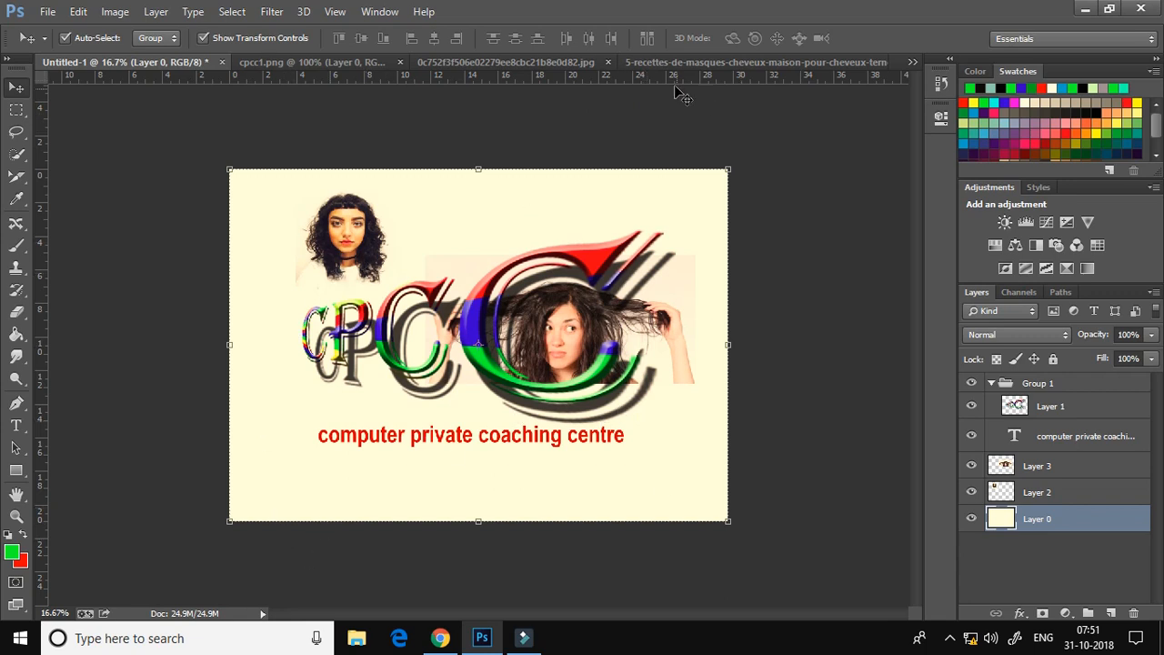
pyautogui.click(718, 64)
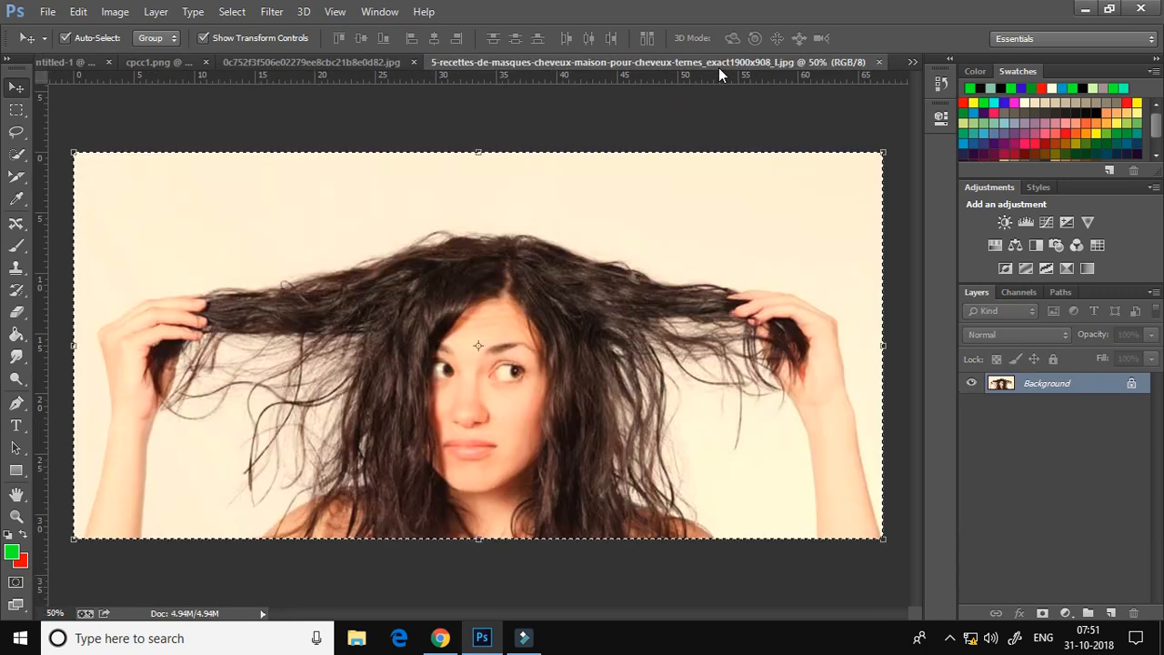
pyautogui.click(913, 64)
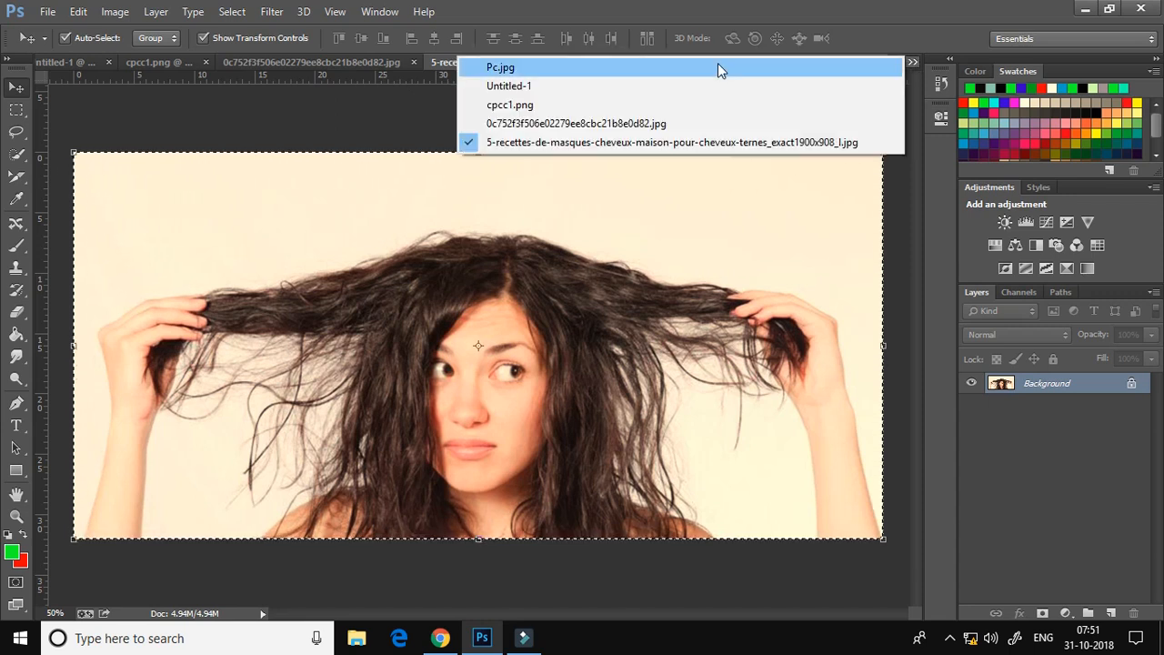
pyautogui.click(593, 67)
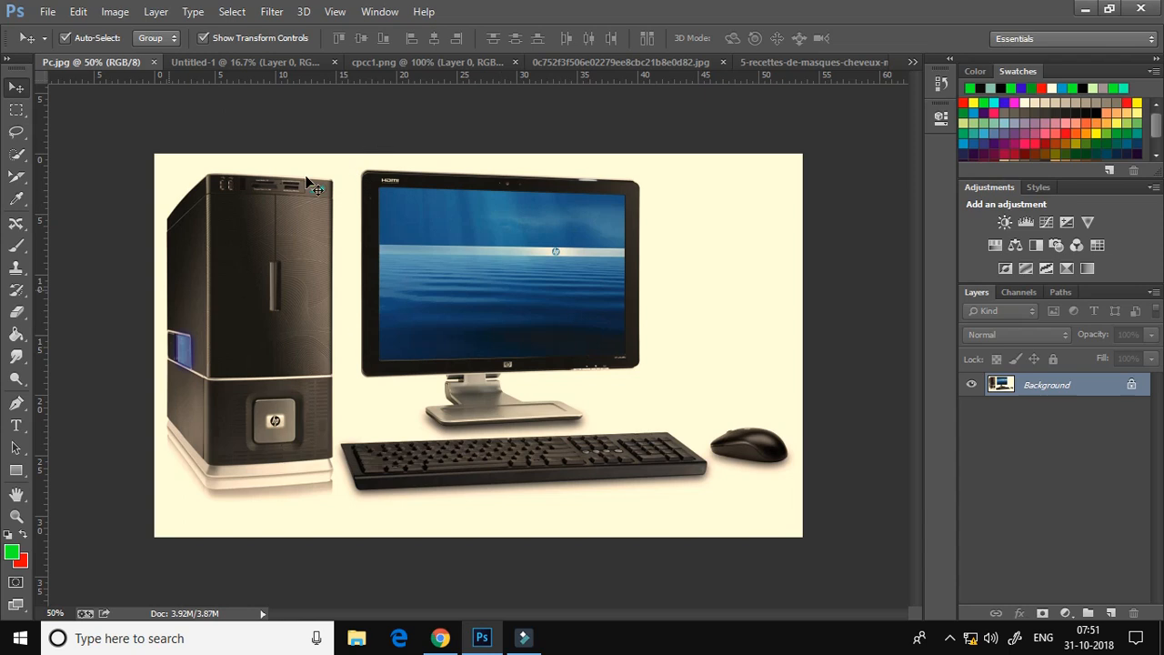
# Try selecting the cream background around the computer with the Magic Wand tool, and clear the selection.
pyautogui.click(18, 156)
pyautogui.rightClick(19, 160)
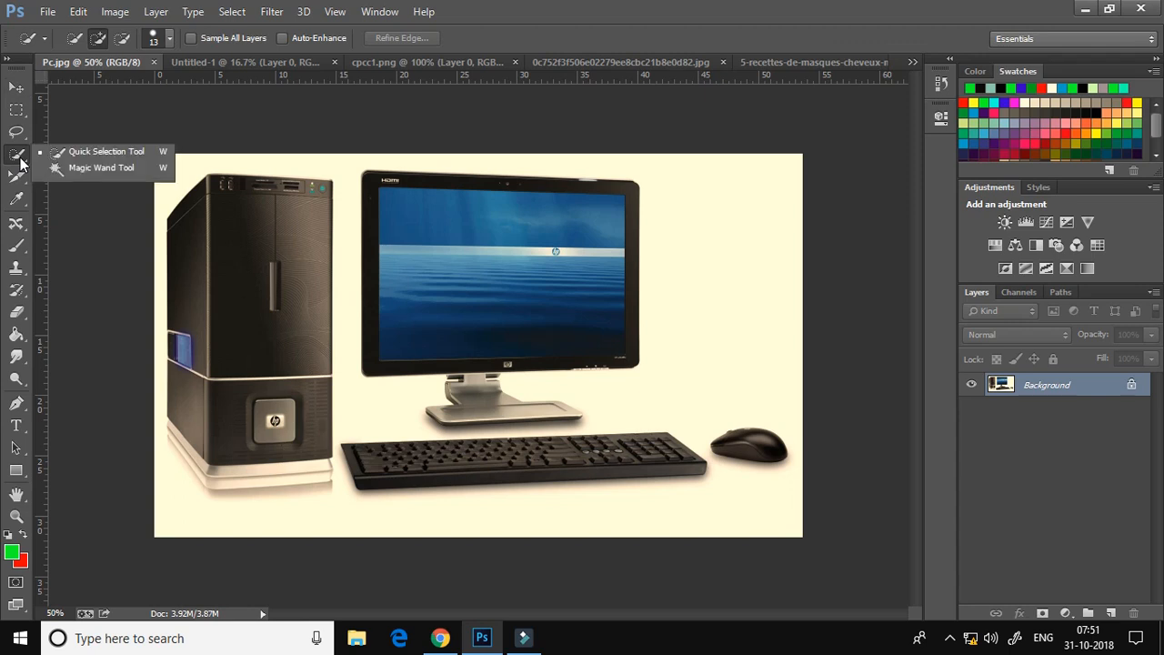
pyautogui.click(88, 170)
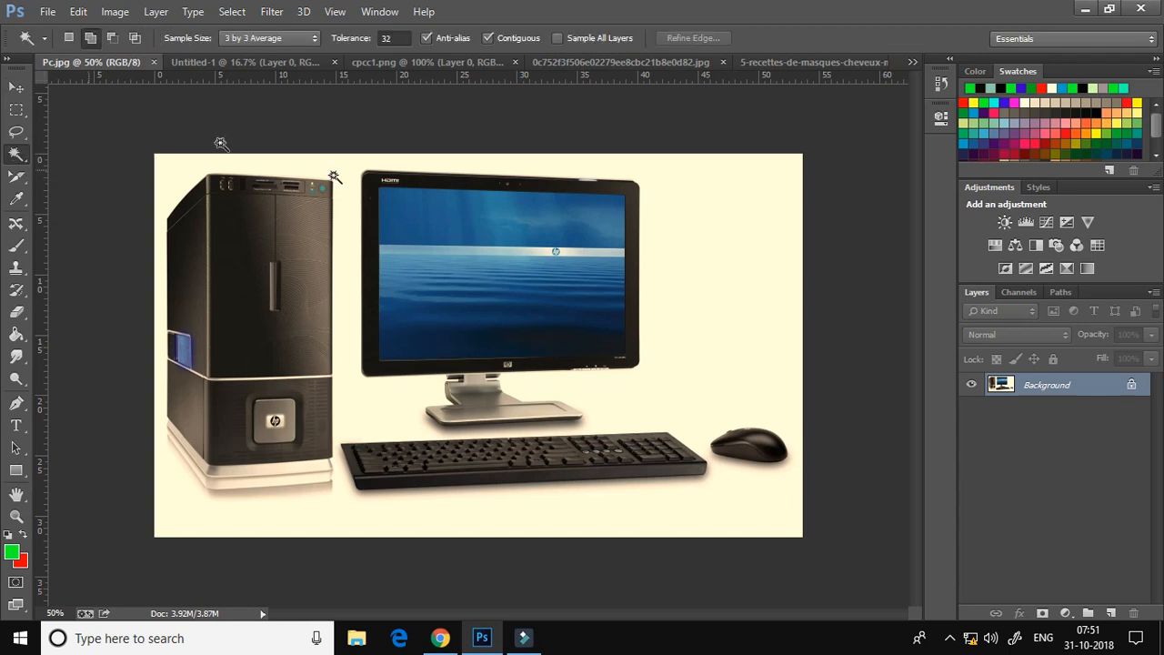
pyautogui.click(709, 251)
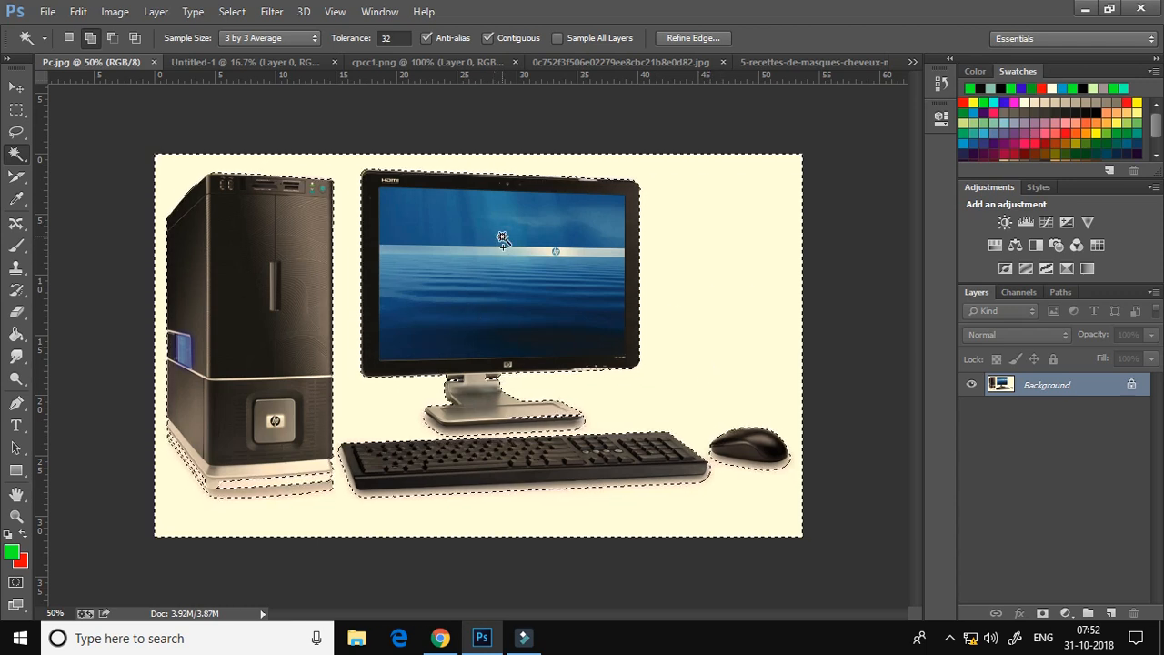
pyautogui.hotkey('ctrl', 'd')
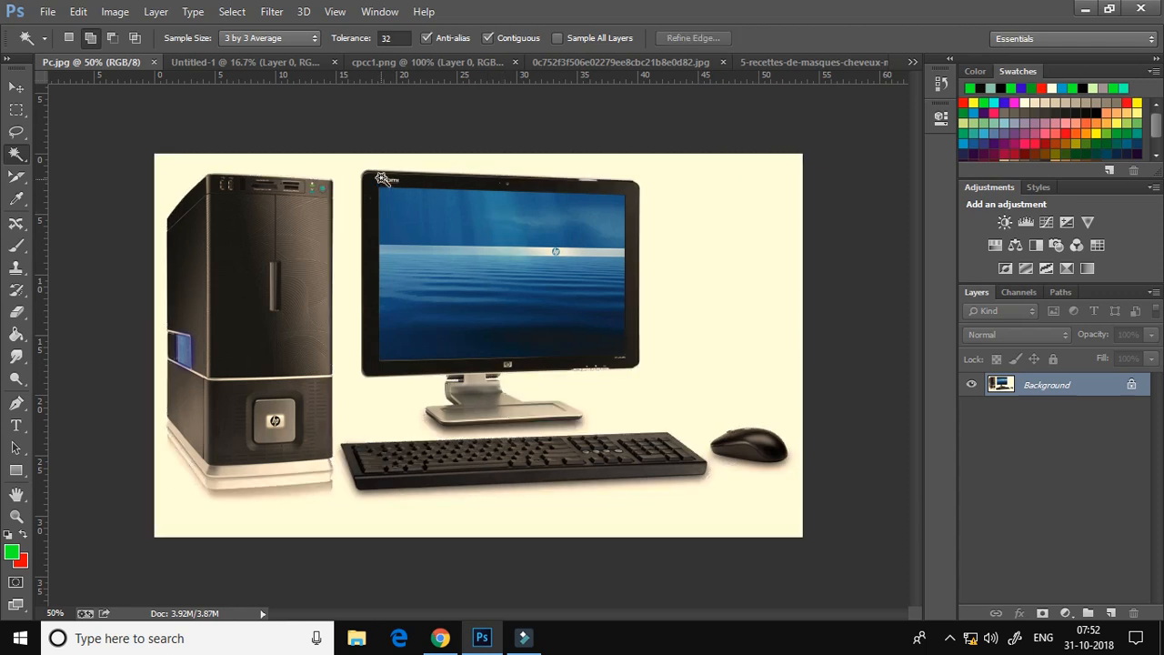
# Select the monitor and its stand with the Quick Selection tool and copy the selection to a new layer.
pyautogui.rightClick(15, 155)
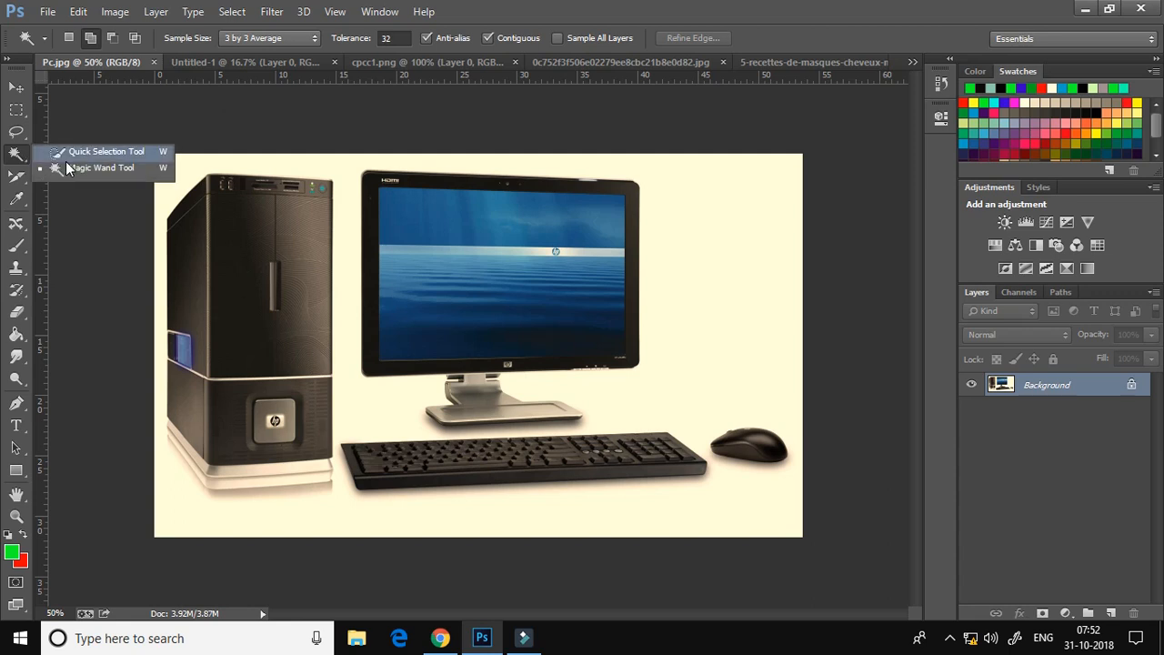
pyautogui.click(74, 154)
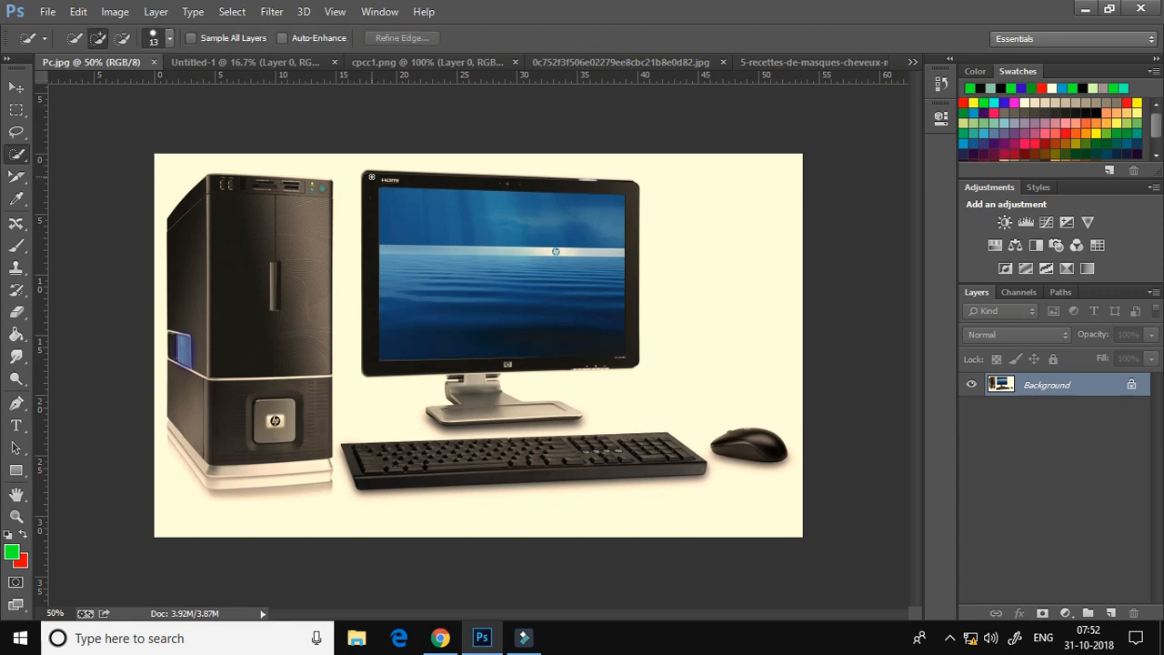
pyautogui.moveTo(447, 239); pyautogui.dragTo(627, 366)
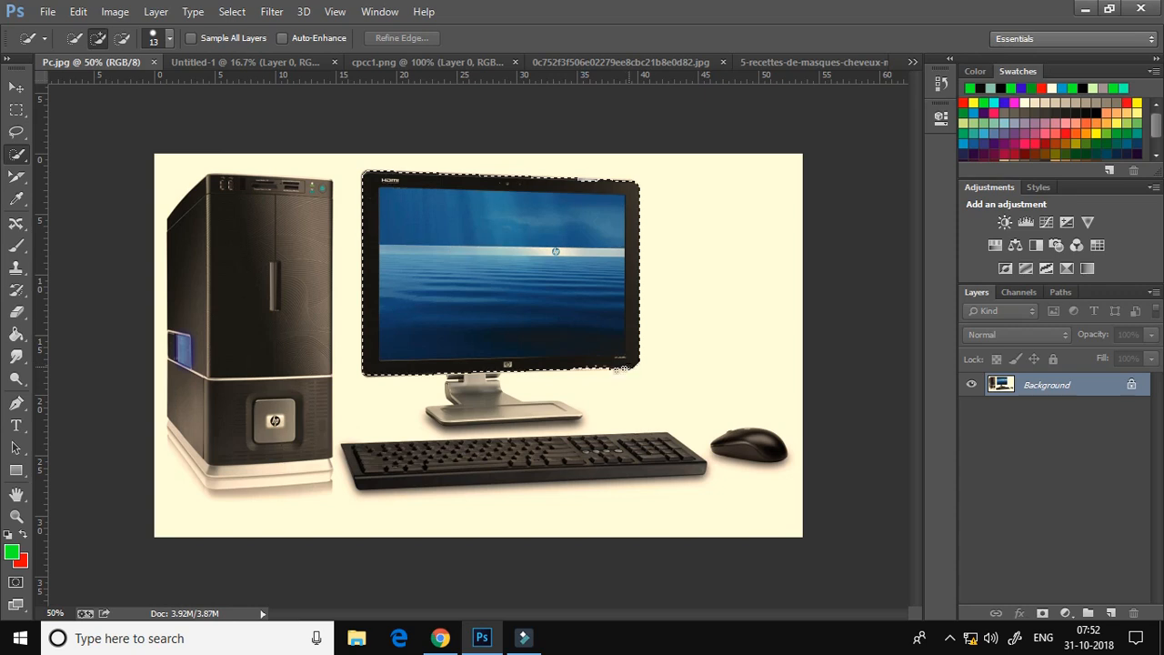
pyautogui.click(475, 403)
pyautogui.click(561, 401)
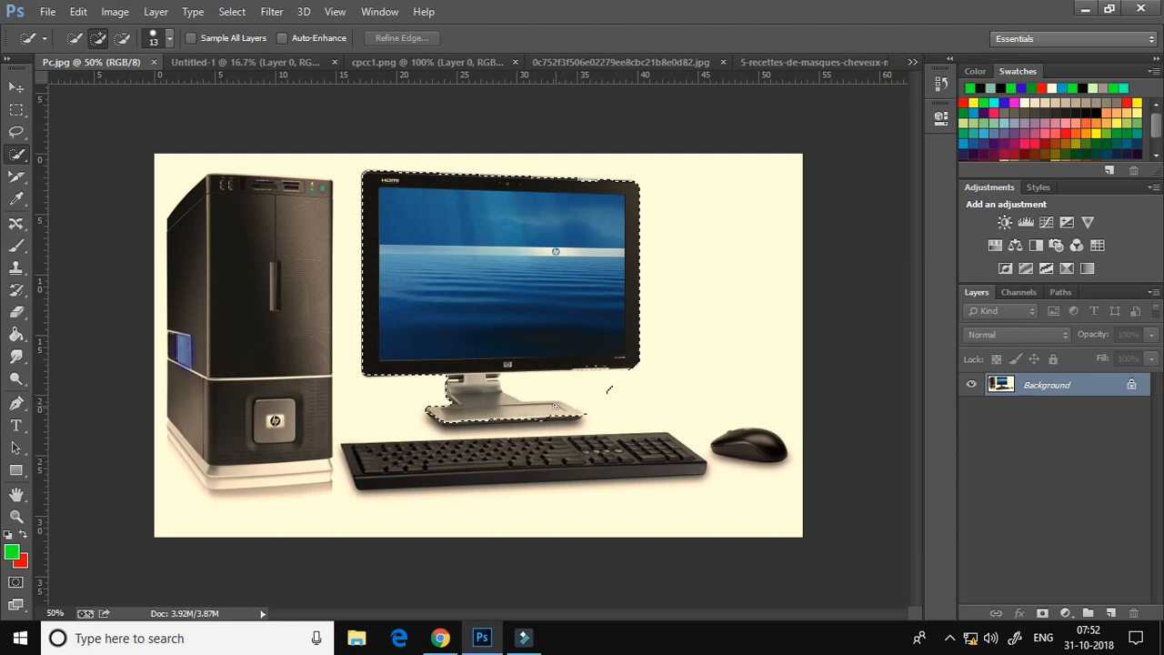
pyautogui.click(555, 405)
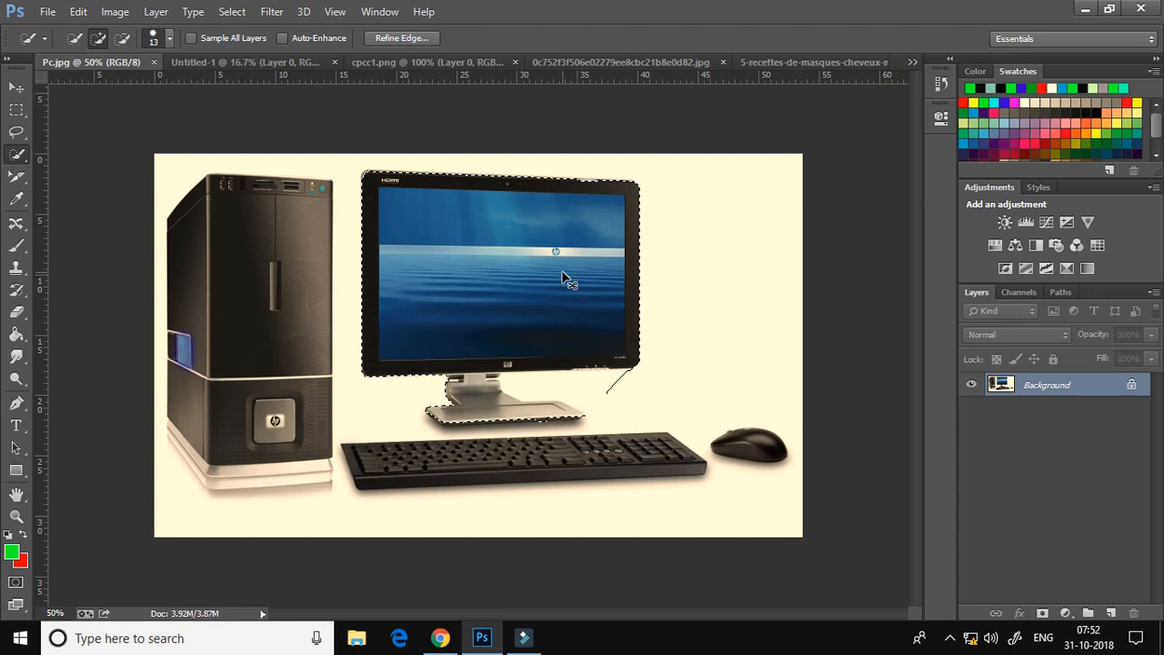
pyautogui.hotkey('ctrl', 'j')
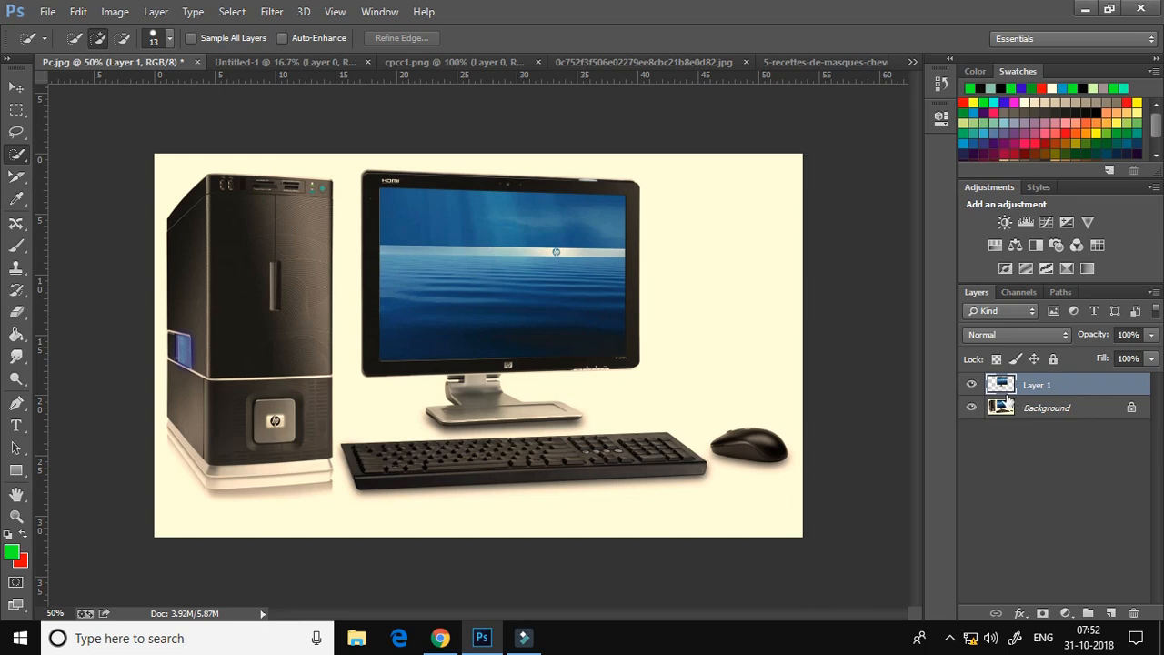
pyautogui.click(972, 384)
# Enlarge the Quick Selection brush to 33 px, try to select the computer tower, and clear the selection.
pyautogui.click(170, 40)
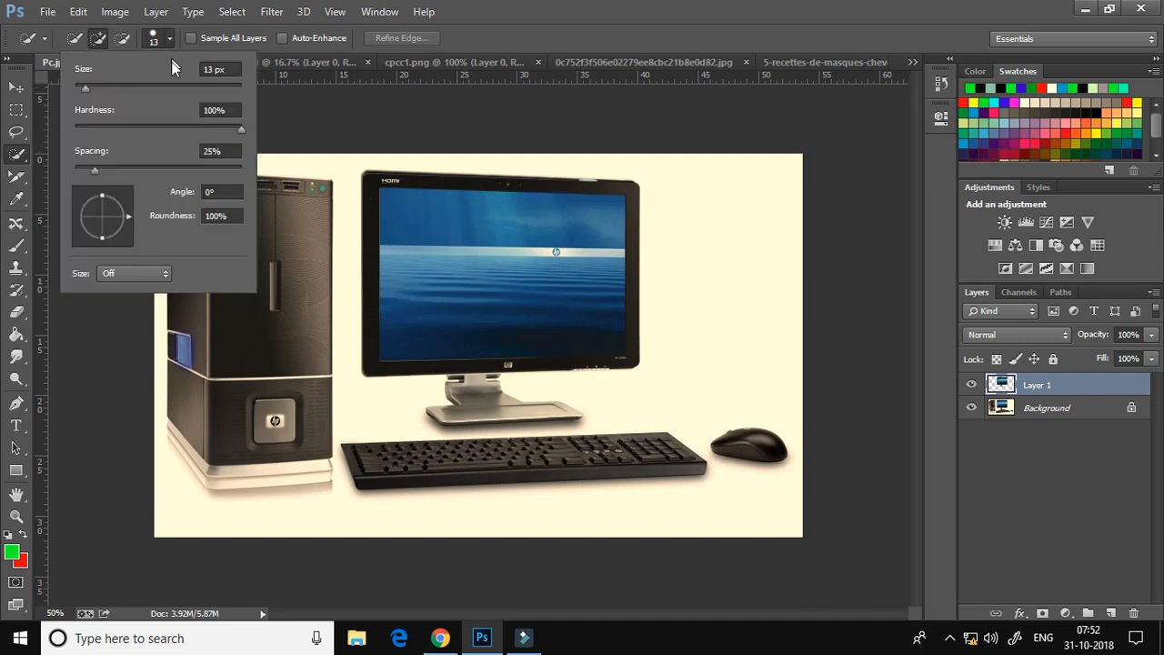
pyautogui.click(102, 87)
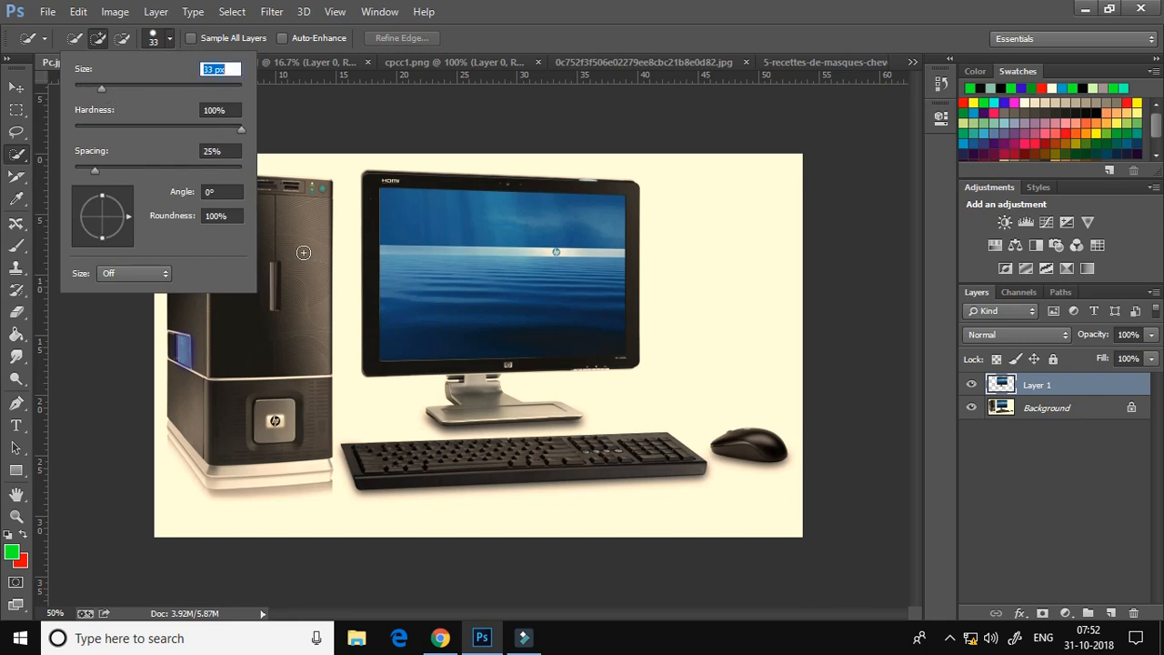
pyautogui.click(278, 219)
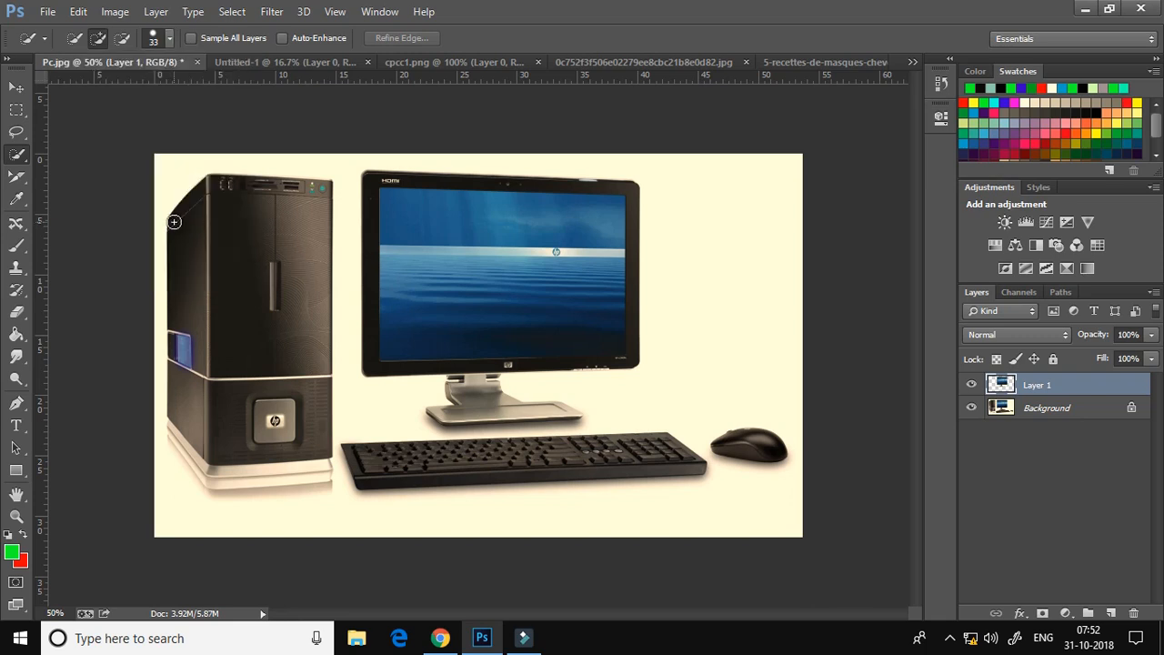
pyautogui.hotkey('ctrl', 'z')
pyautogui.hotkey('ctrl', 'd')
pyautogui.moveTo(308, 193); pyautogui.dragTo(305, 290)
pyautogui.moveTo(316, 338); pyautogui.dragTo(317, 340)
pyautogui.hotkey('ctrl', 'z')
pyautogui.hotkey('ctrl', 'd')
# Set the Quick Selection brush size to 17 px, try strokes on the tower and beside the keyboard, and clear the selection.
pyautogui.click(169, 41)
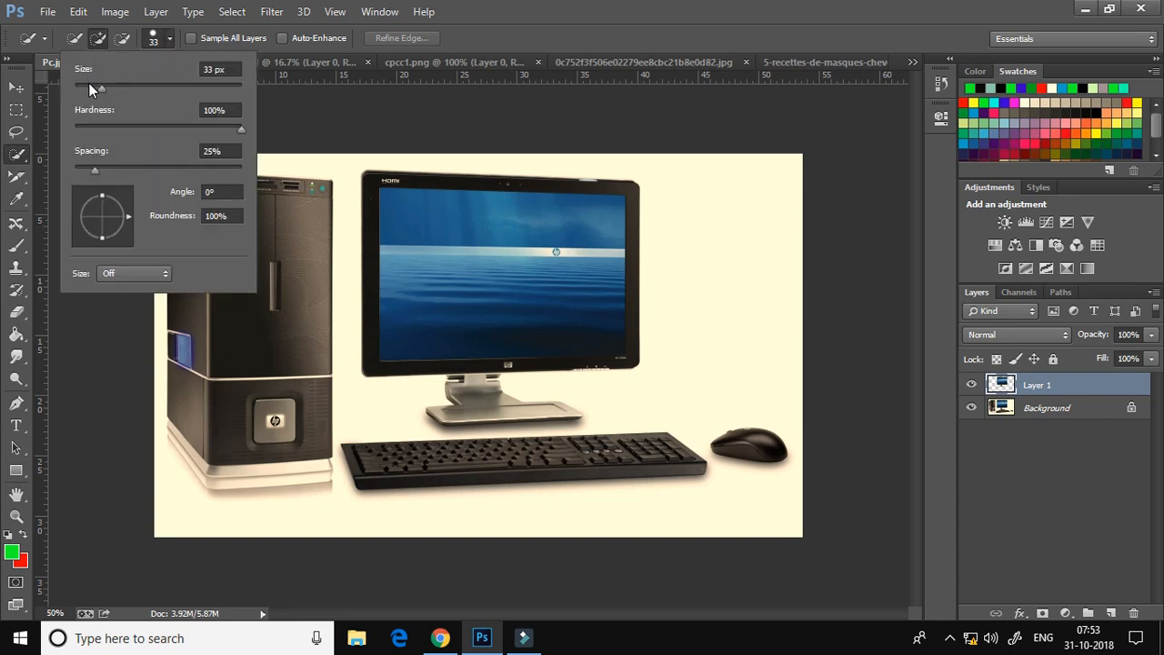
pyautogui.click(89, 84)
pyautogui.click(268, 215)
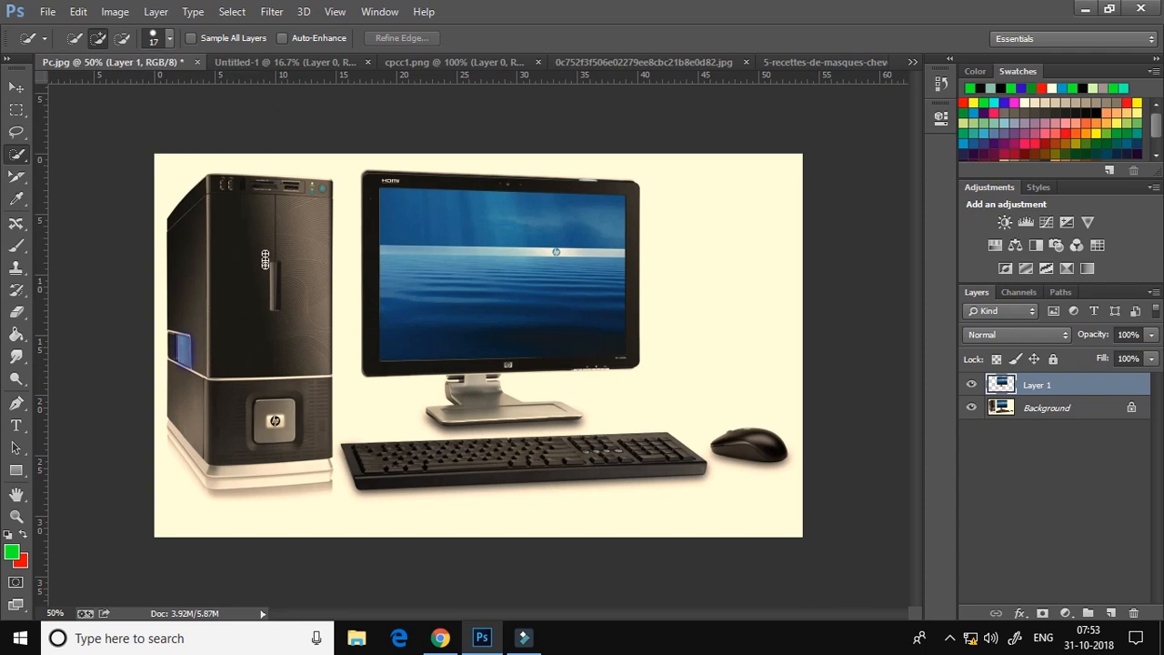
pyautogui.moveTo(342, 457); pyautogui.dragTo(352, 434)
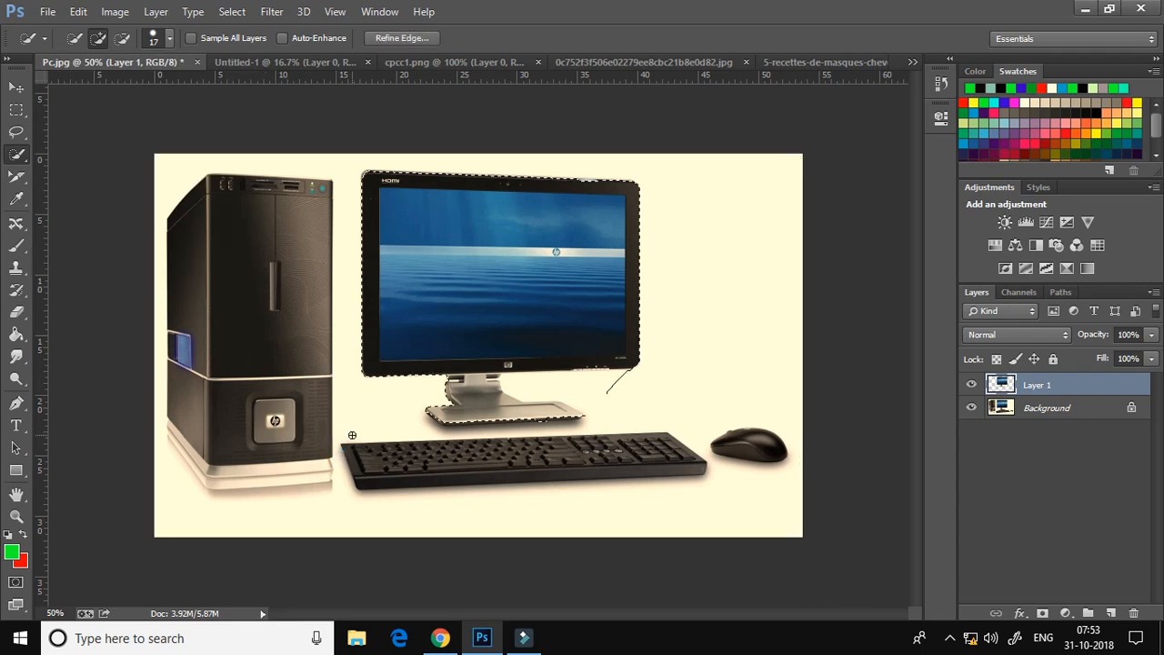
pyautogui.hotkey('ctrl', 'd')
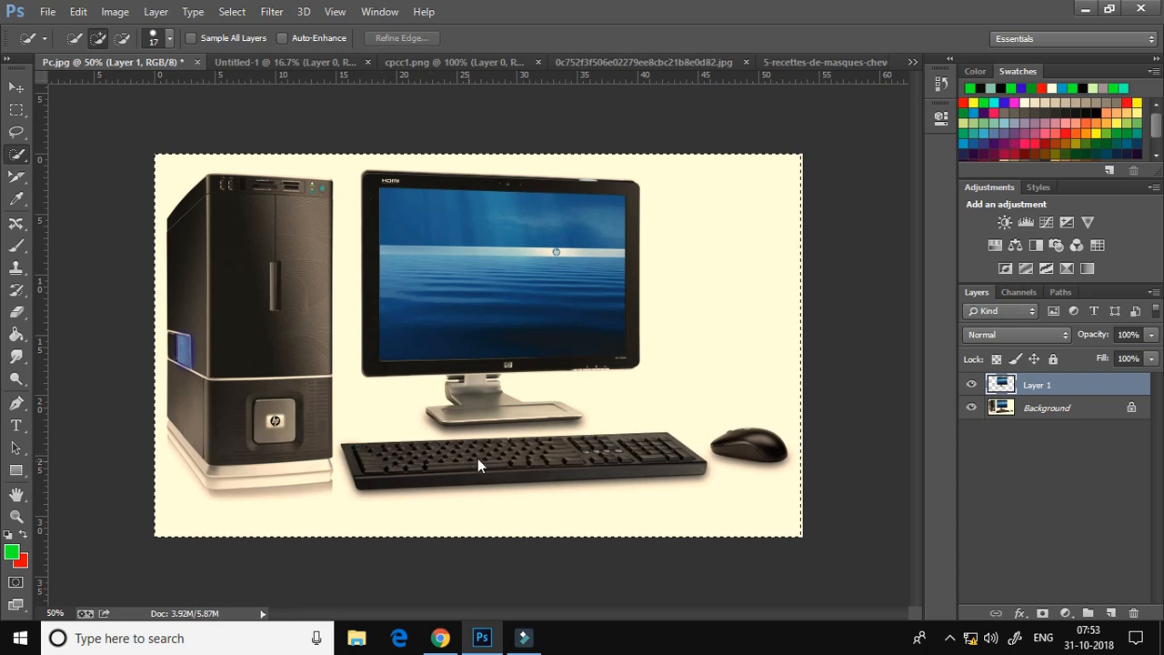
pyautogui.hotkey('ctrl', 'Up')
pyautogui.hotkey('ctrl', 'd')
# Try starting a new selection on the tower's front with the Quick Selection tool, and deselect it.
pyautogui.click(74, 38)
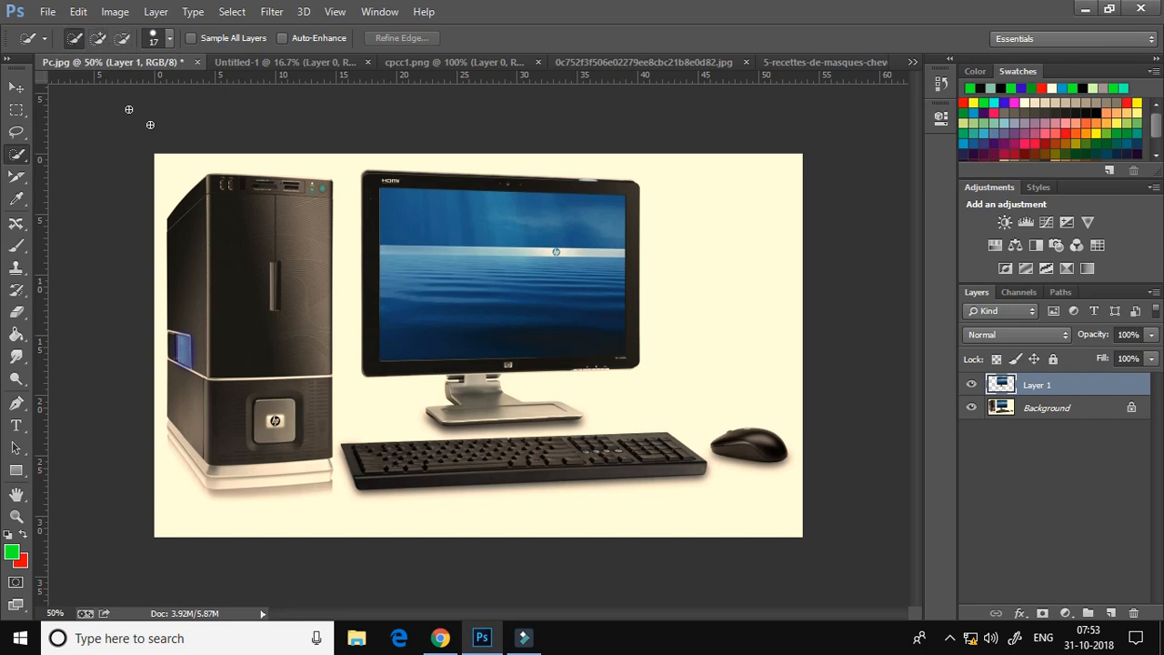
pyautogui.moveTo(220, 210); pyautogui.dragTo(239, 248)
pyautogui.hotkey('ctrl', 'd')
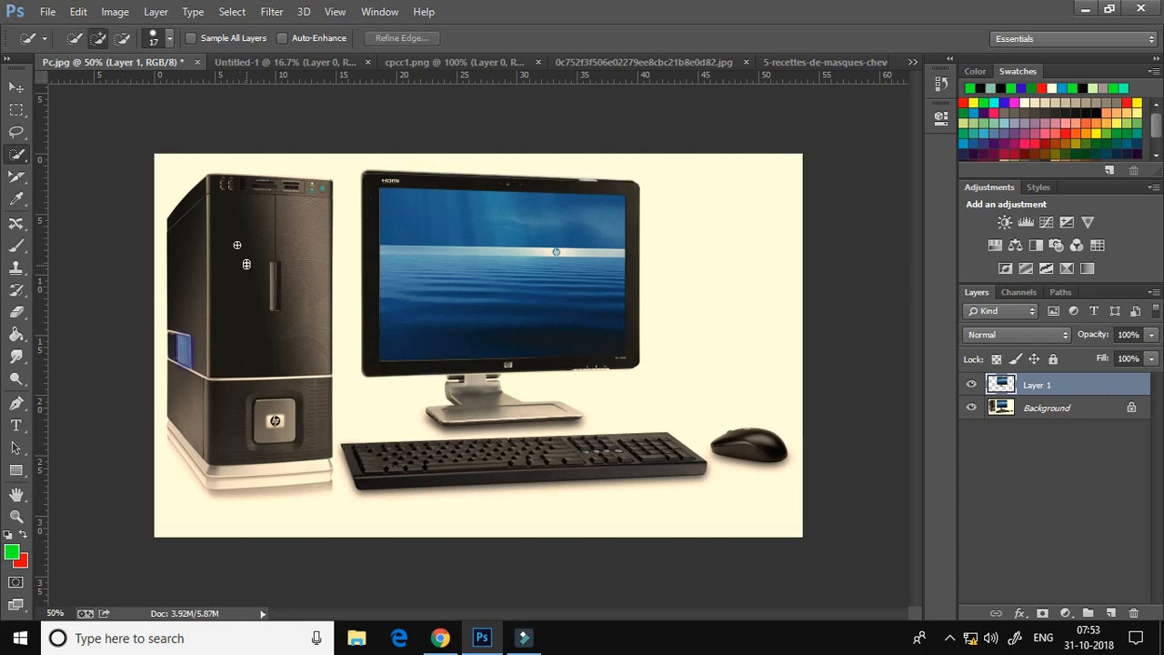
# Select the computer tower by tracing its outline with the Magnetic Lasso tool.
pyautogui.click(26, 158)
pyautogui.click(25, 138)
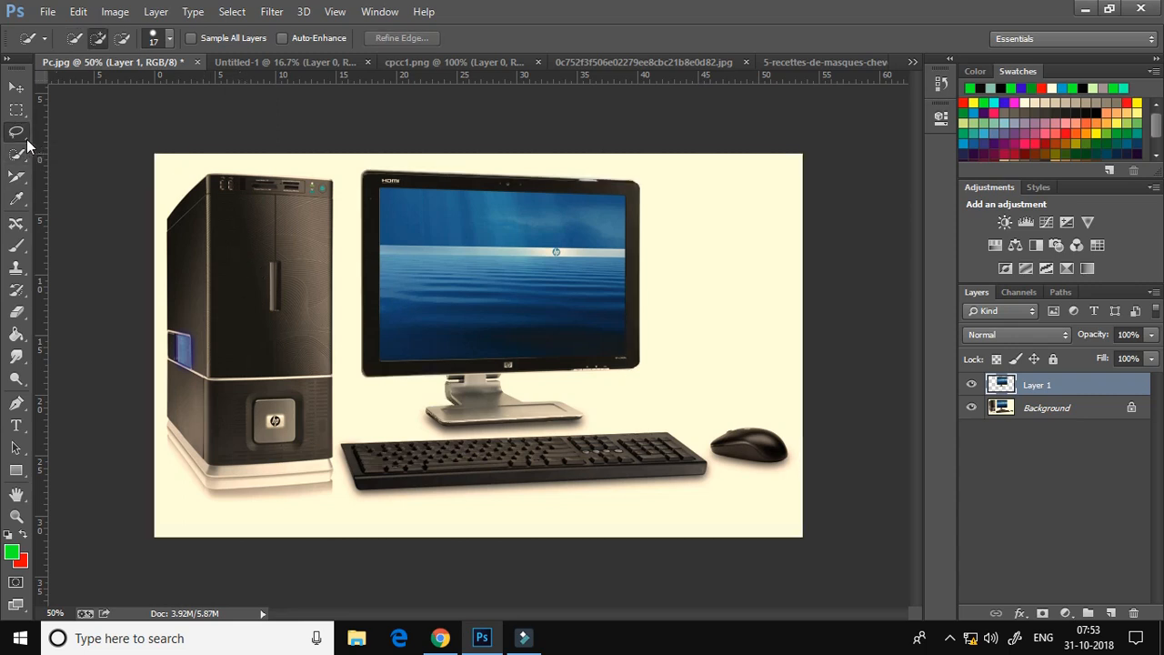
pyautogui.click(96, 161)
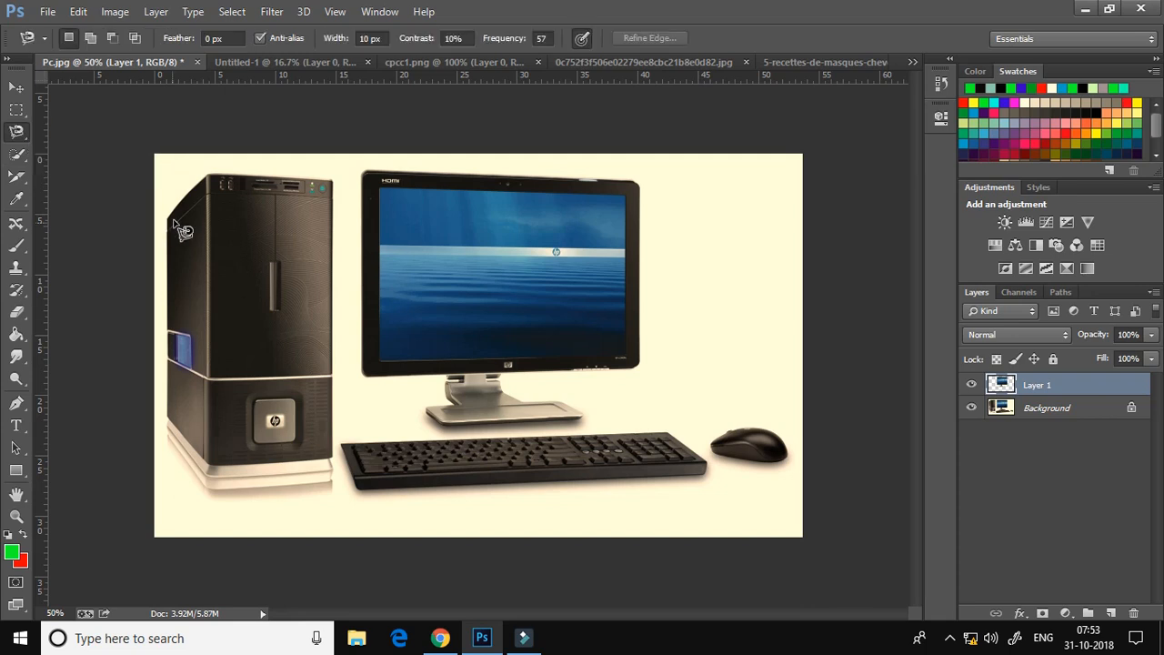
pyautogui.click(169, 218)
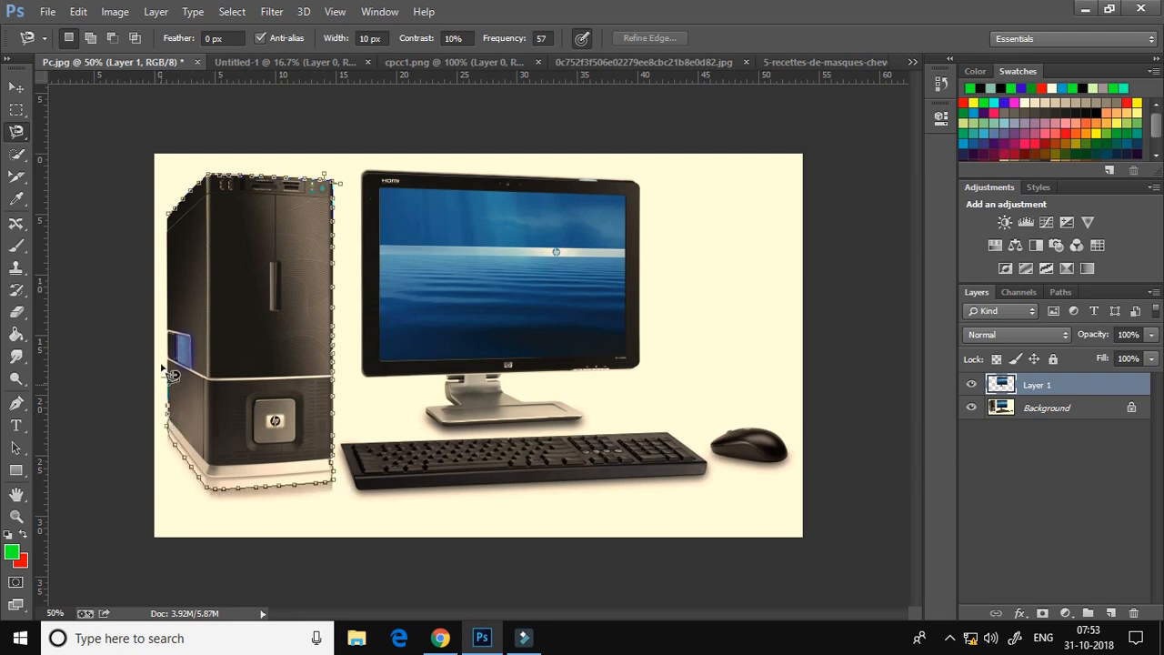
pyautogui.doubleClick(179, 223)
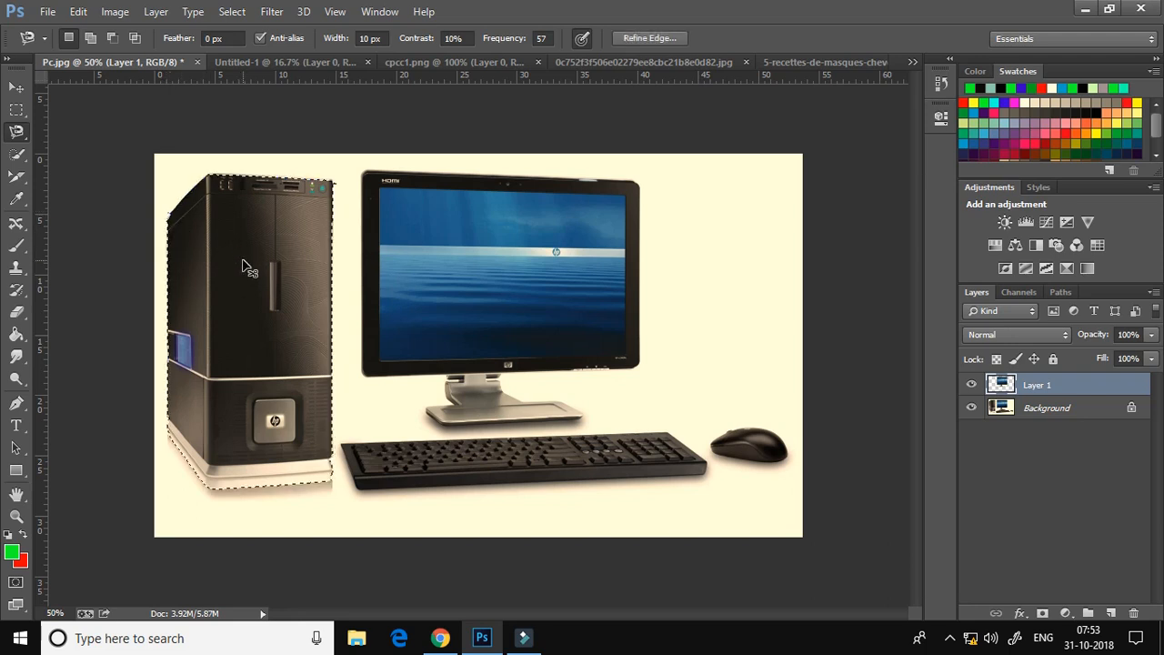
# Copy the selected tower from the Background layer to a new layer.
pyautogui.hotkey('ctrl', 'c')
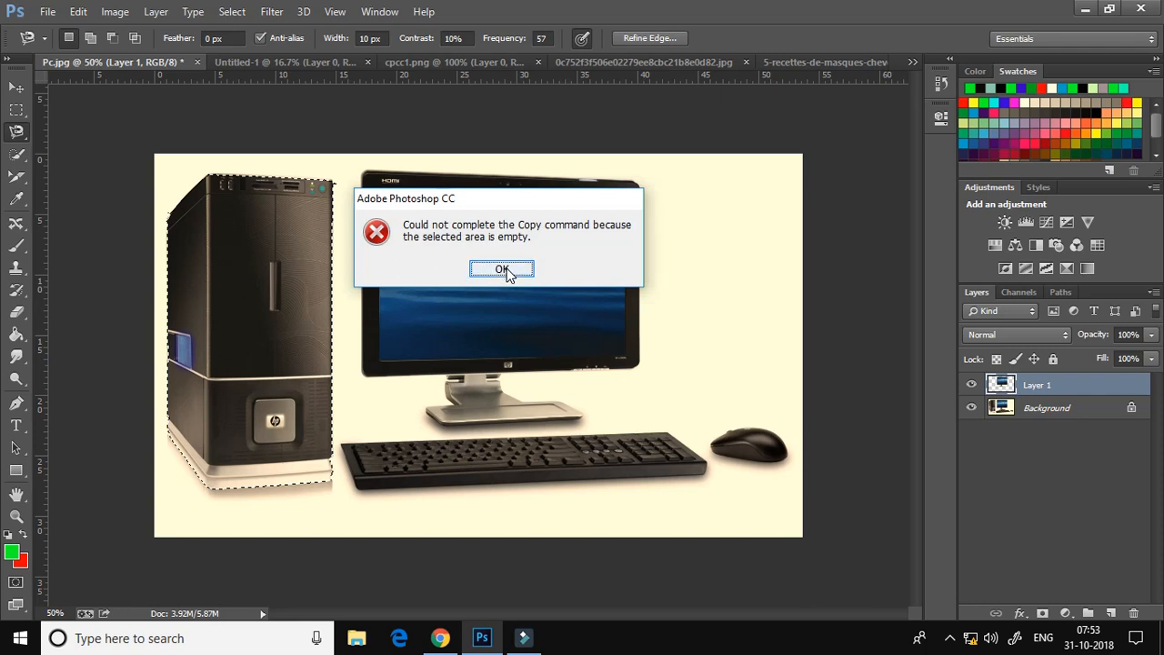
pyautogui.click(502, 270)
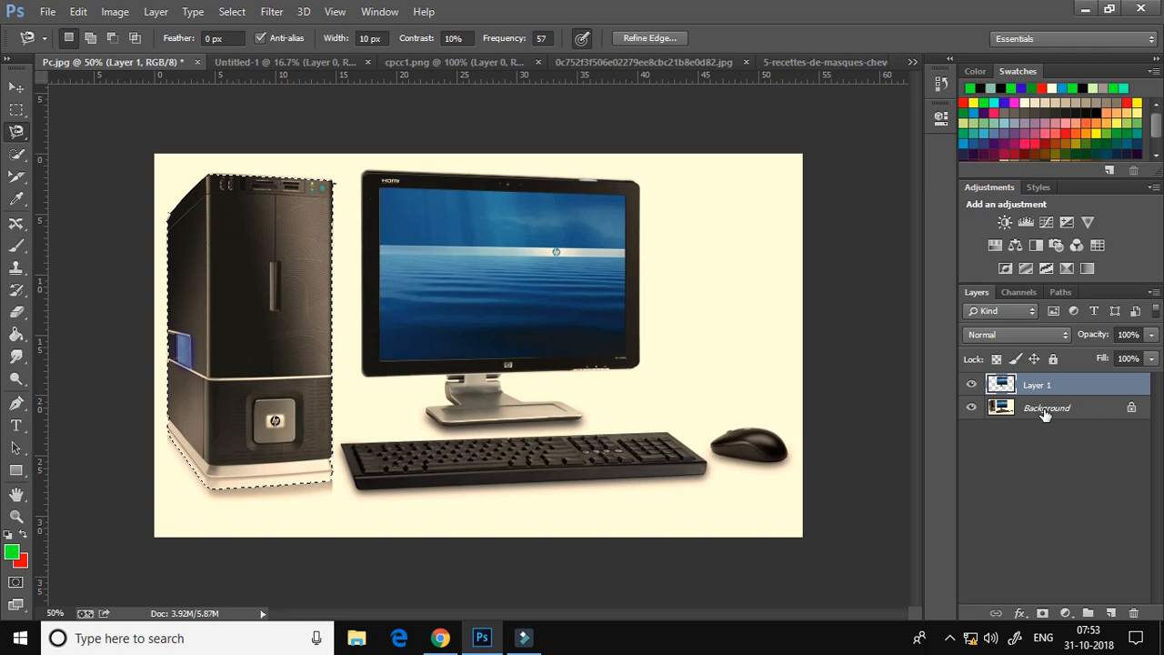
pyautogui.click(1045, 409)
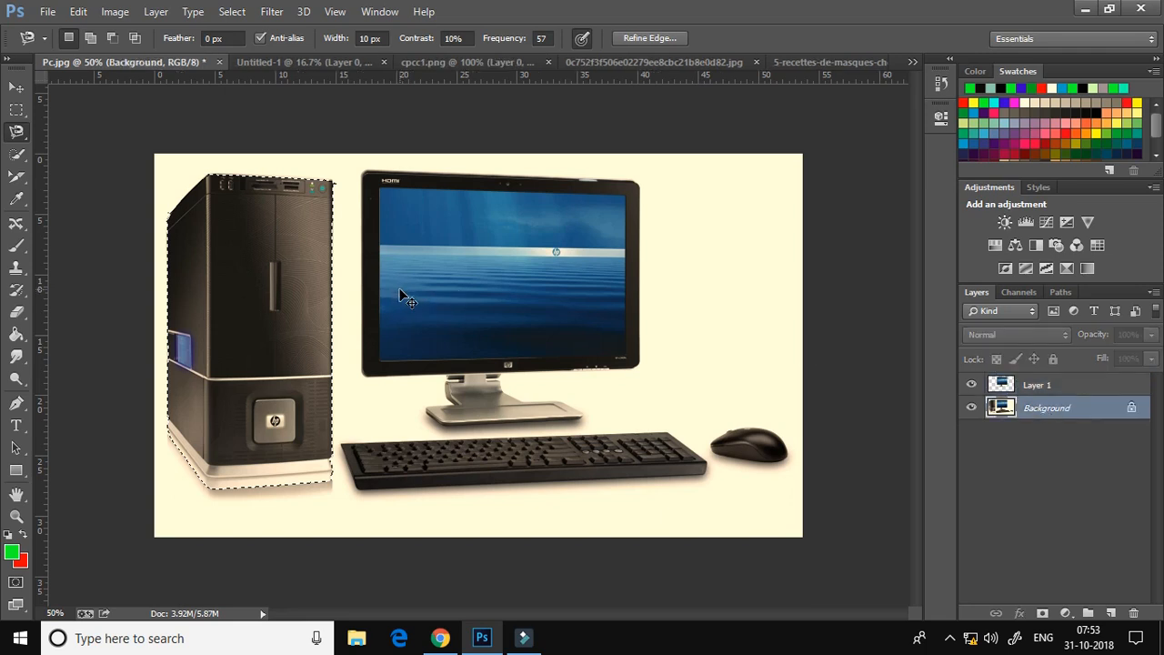
pyautogui.hotkey('ctrl', 'j')
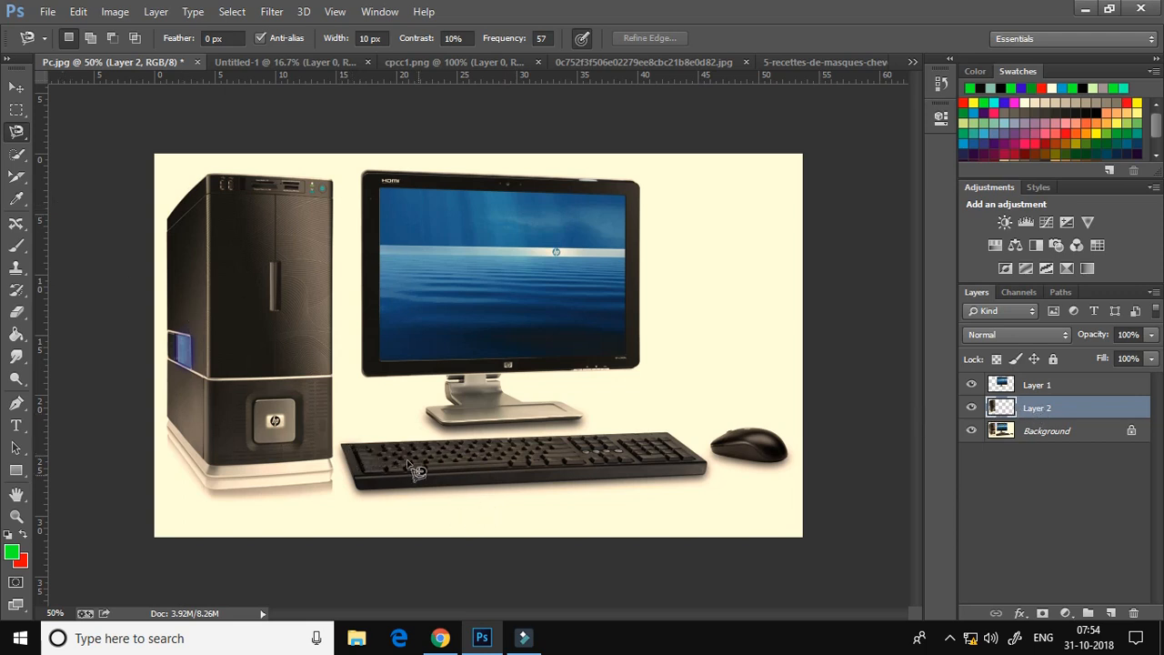
# Trace the keyboard on the Background layer with the Magnetic Lasso tool and copy it to a new layer.
pyautogui.click(16, 87)
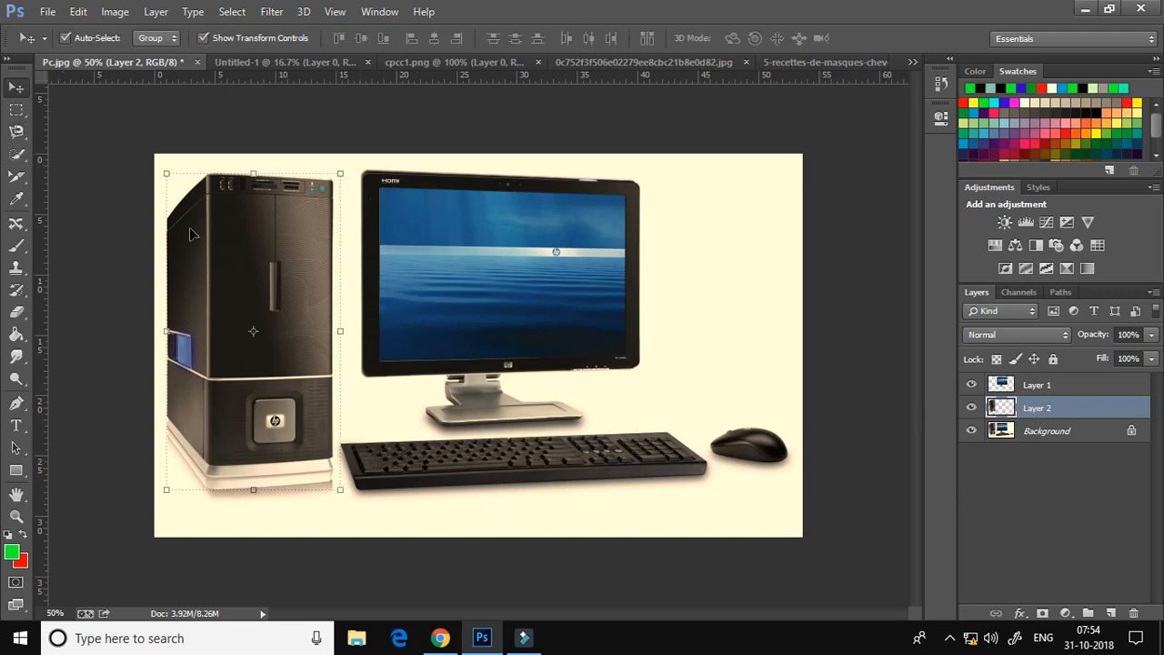
pyautogui.click(374, 468)
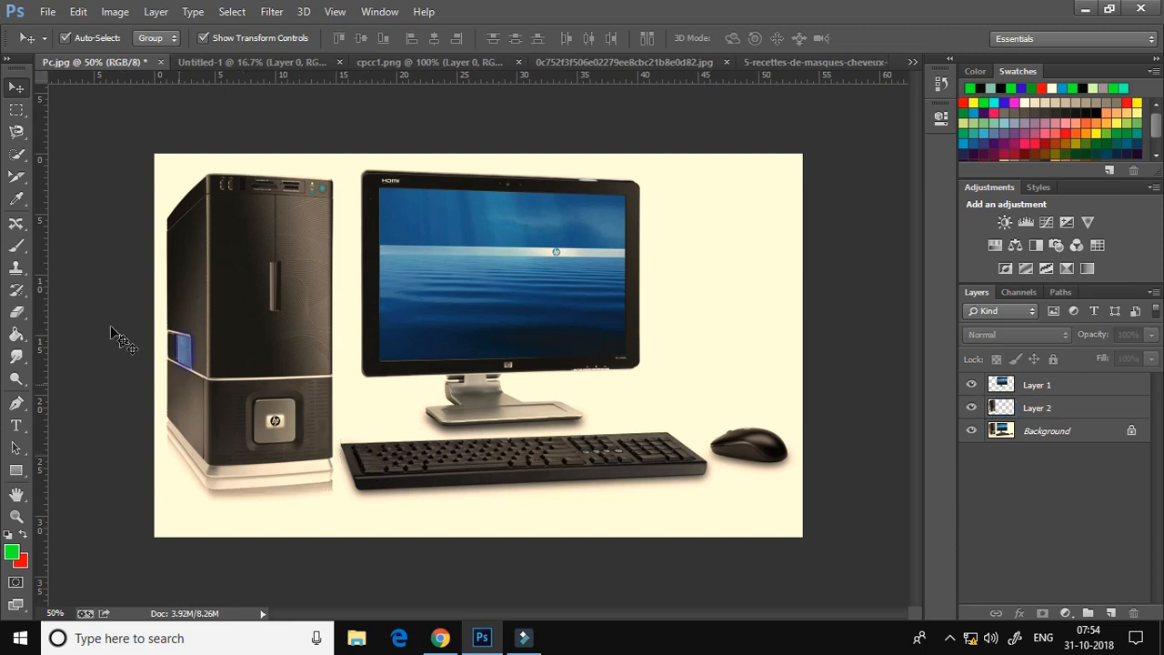
pyautogui.click(17, 131)
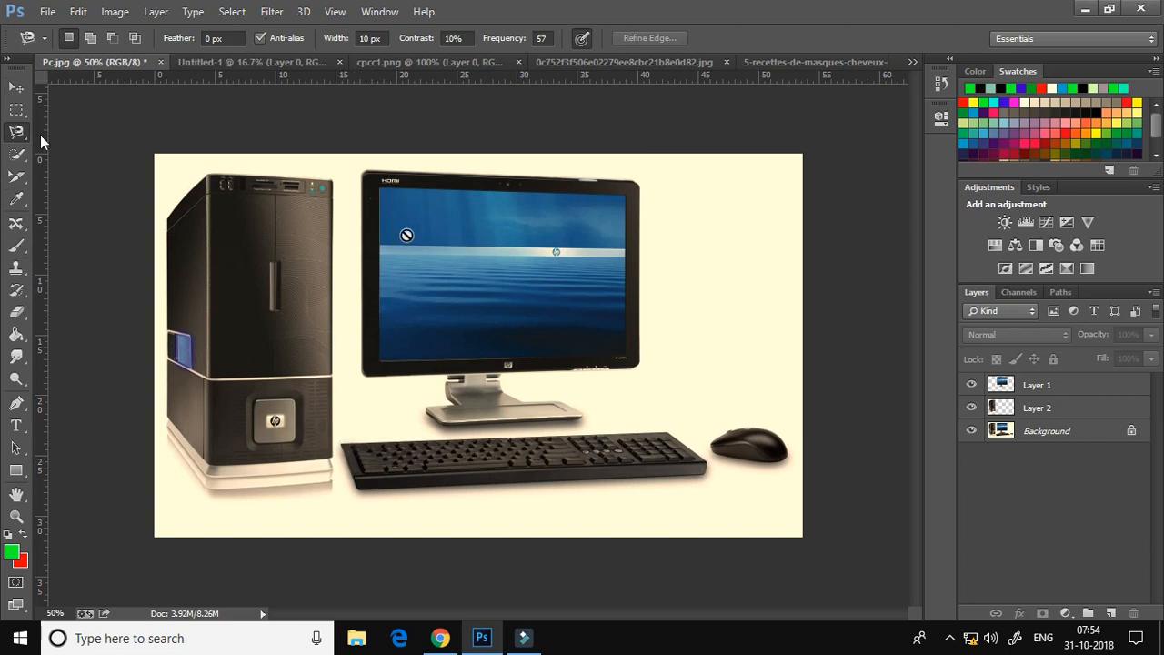
pyautogui.click(1028, 434)
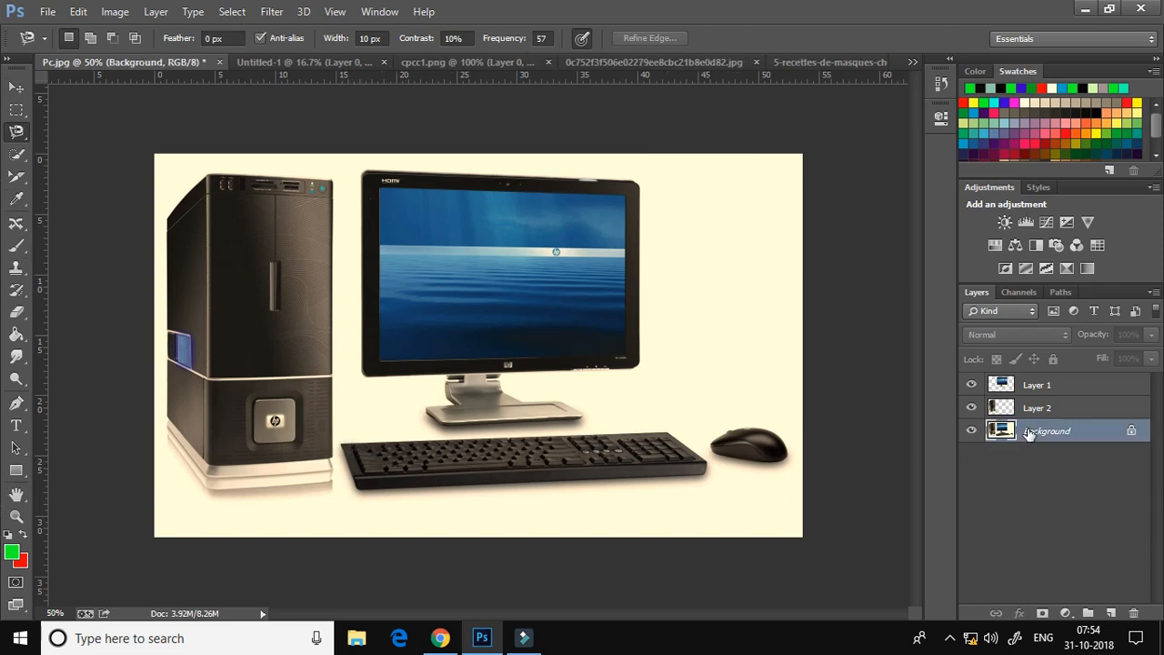
pyautogui.click(341, 445)
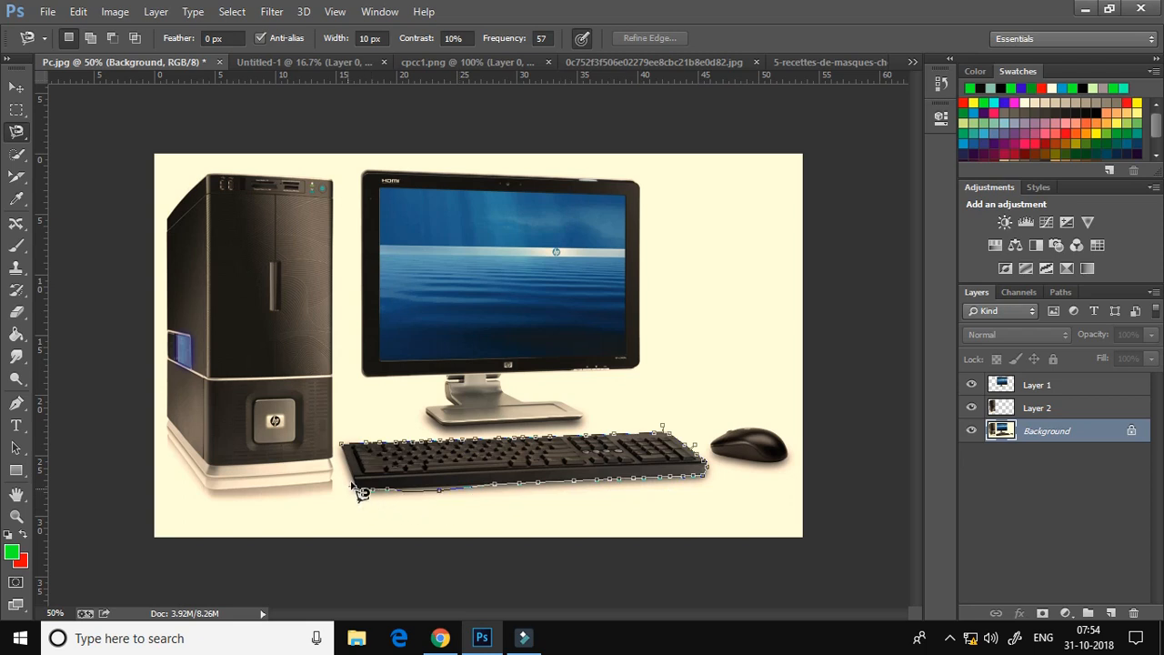
pyautogui.click(350, 451)
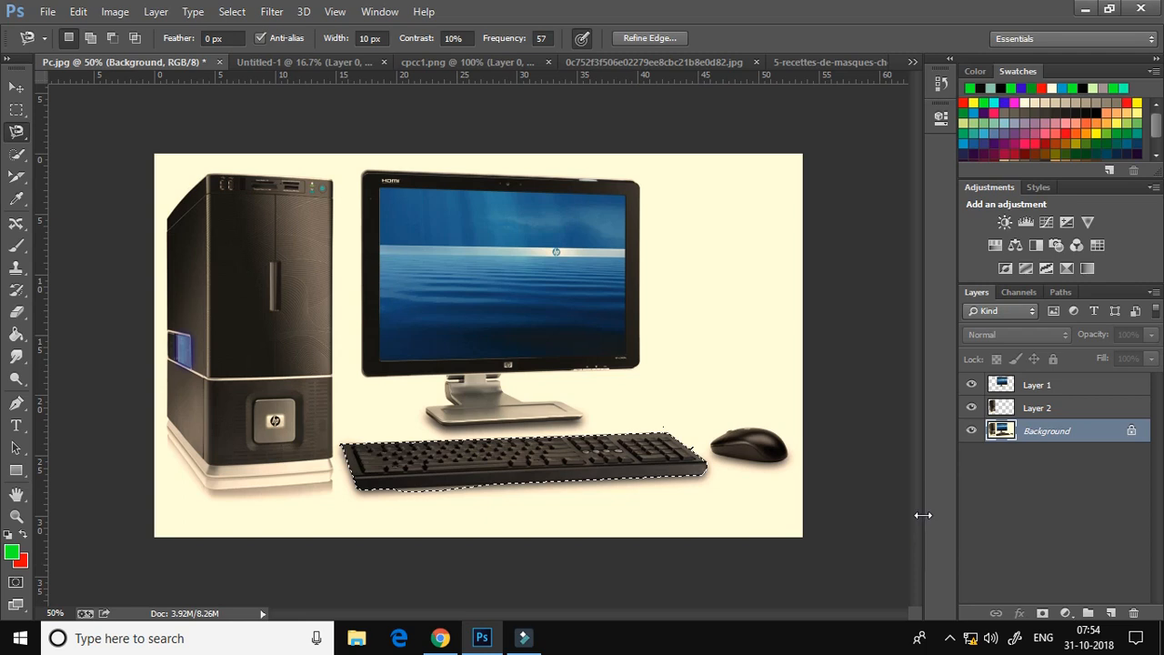
pyautogui.hotkey('ctrl', 'j')
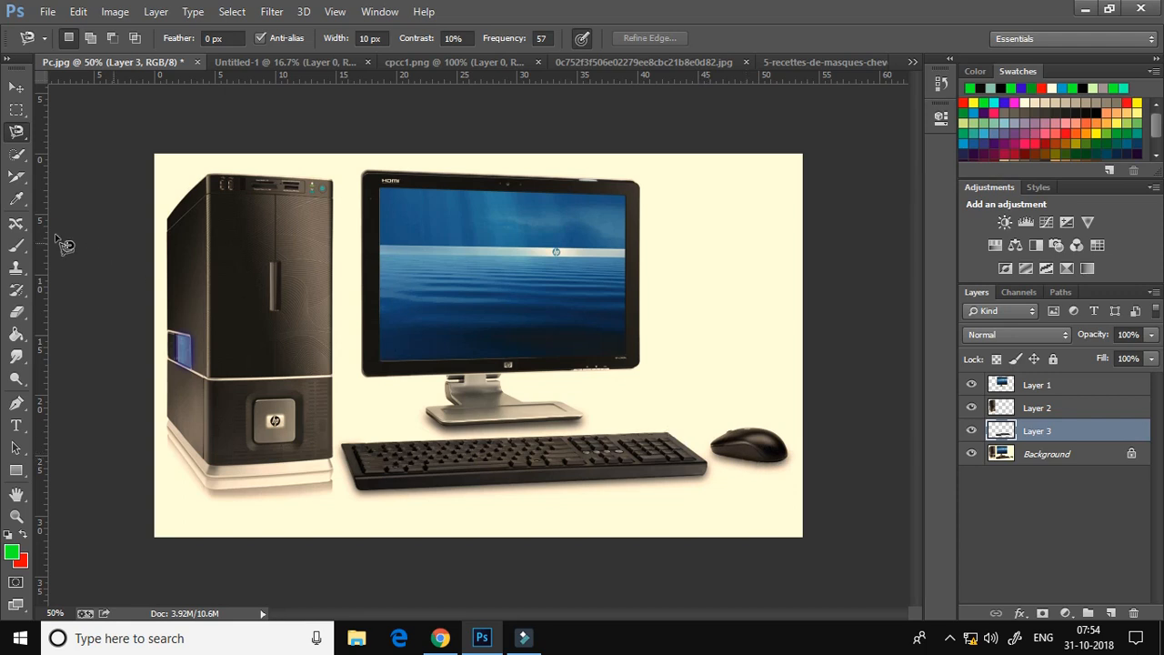
# Trace the computer mouse on the Background layer with the Magnetic Lasso tool and copy it to a new layer.
pyautogui.click(17, 88)
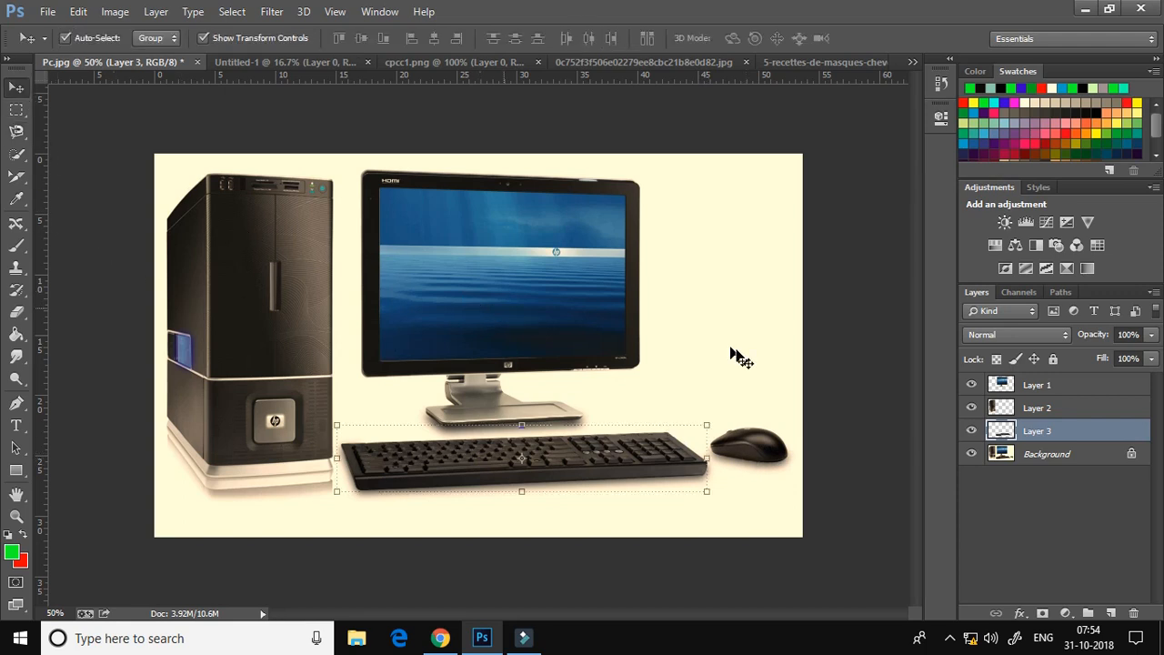
pyautogui.click(764, 441)
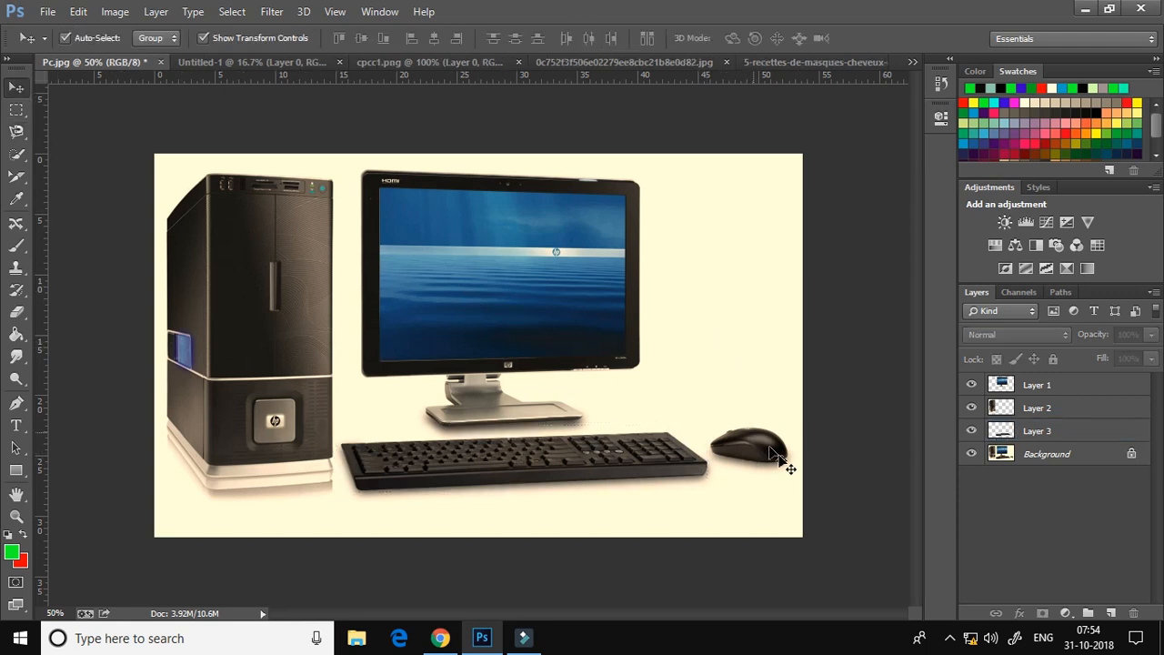
pyautogui.click(1054, 459)
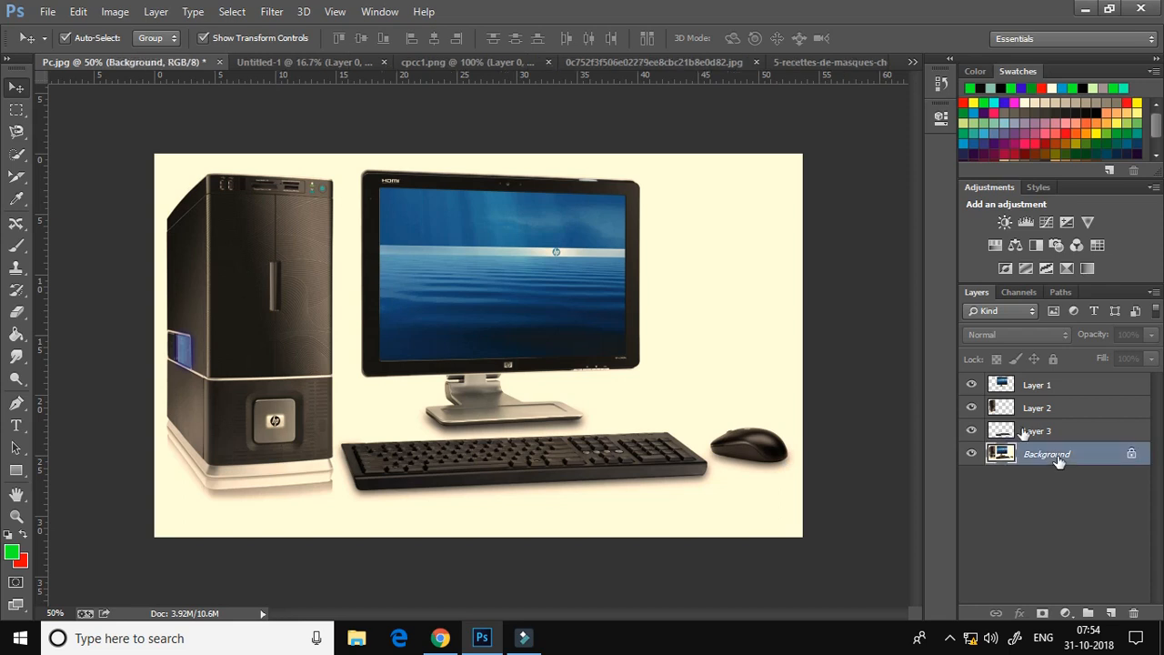
pyautogui.click(17, 131)
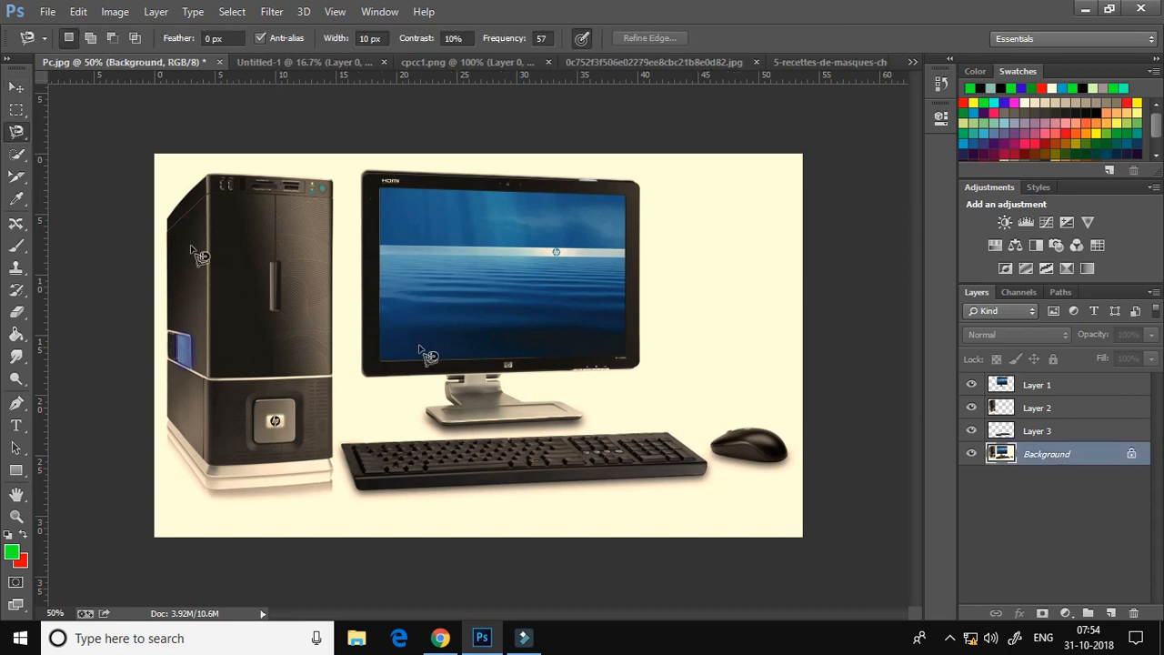
pyautogui.click(710, 448)
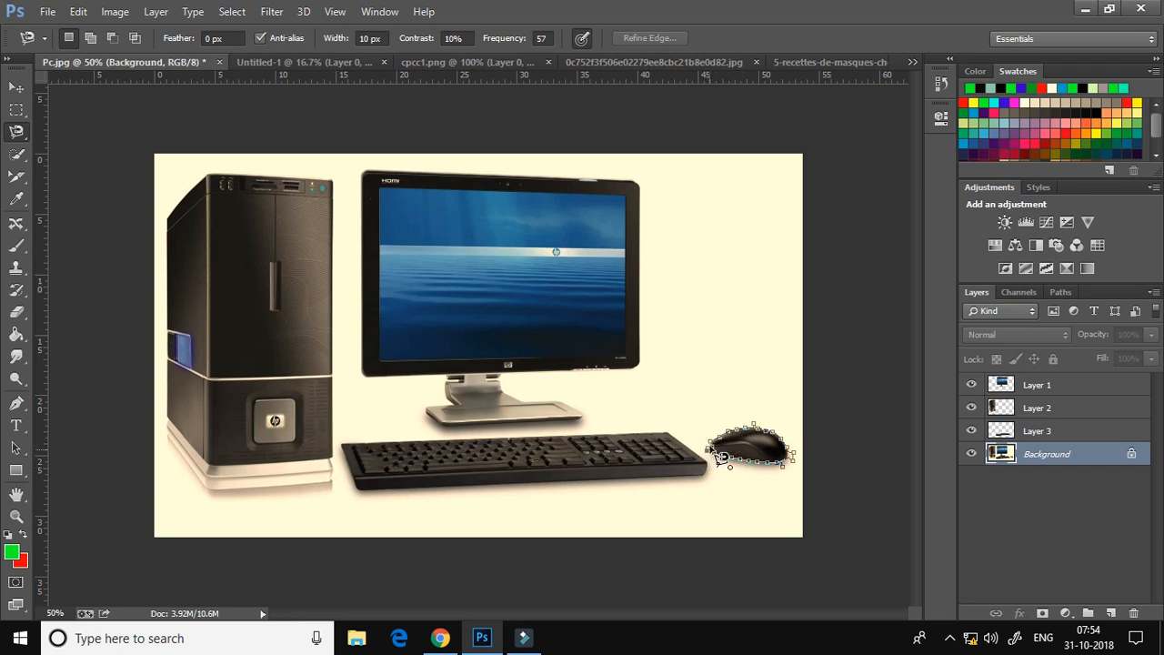
pyautogui.click(720, 455)
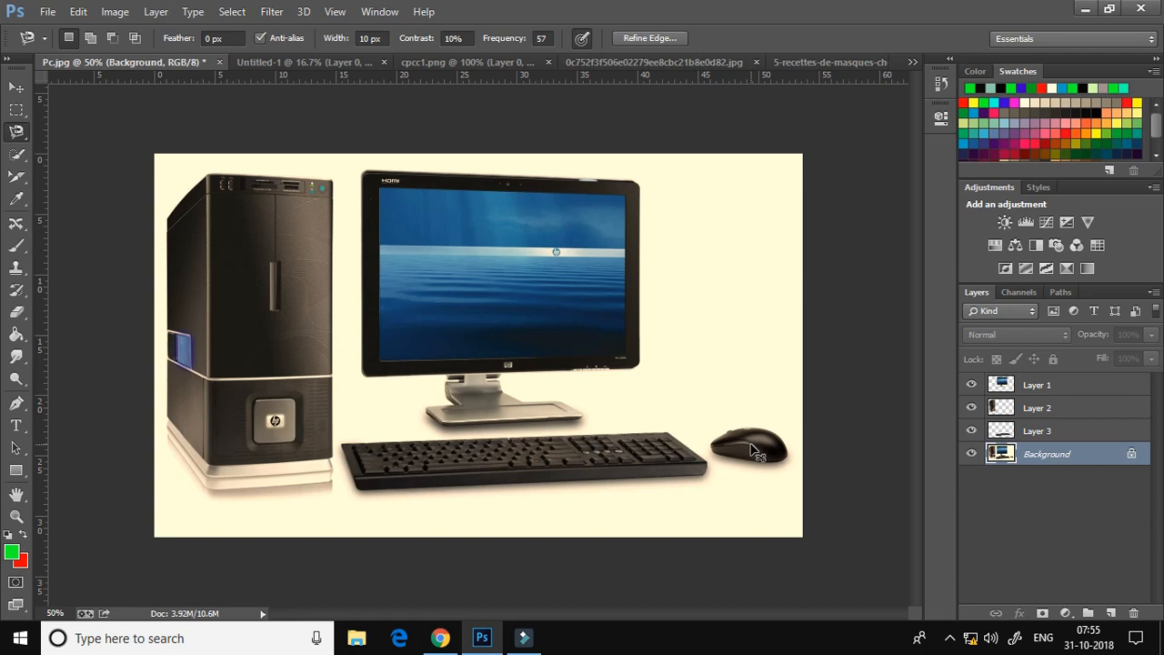
pyautogui.hotkey('ctrl', 'j')
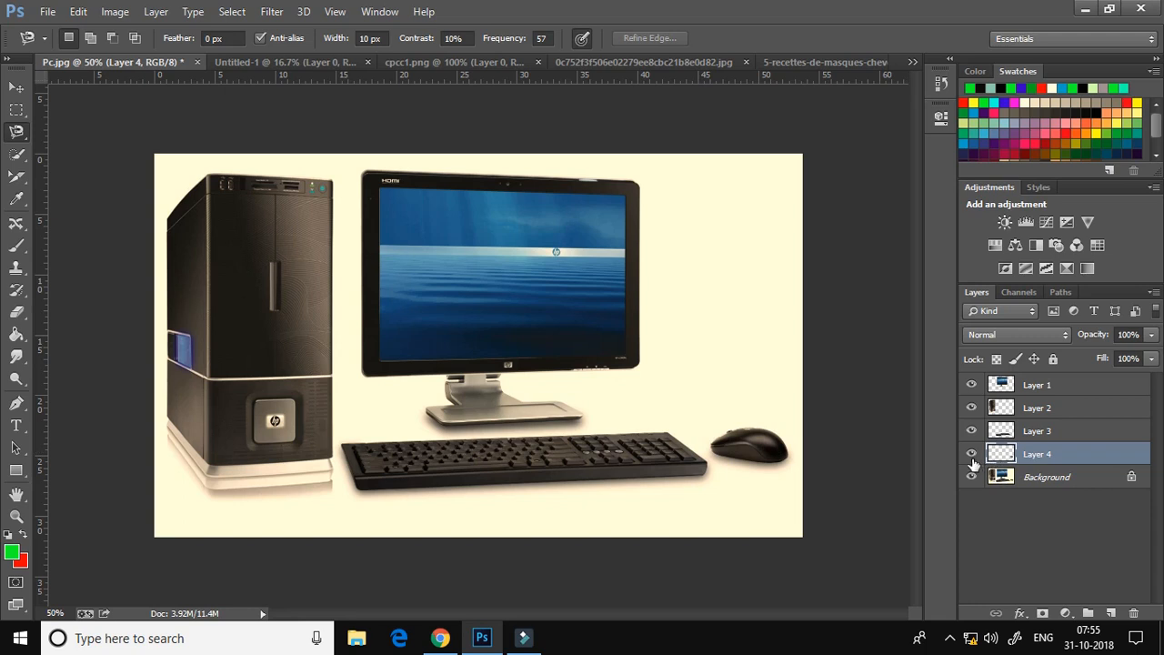
# Hide the Background layer and toggle the visibility of Layers 1 to 4 to check each cut-out part.
pyautogui.click(971, 454)
pyautogui.click(971, 455)
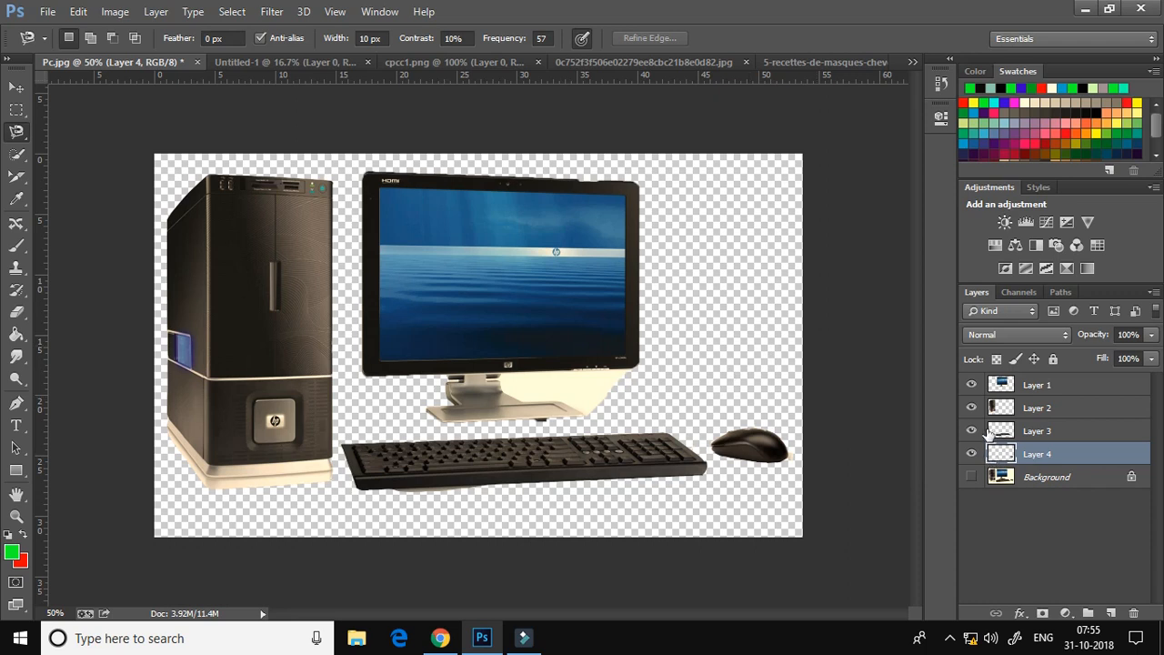
pyautogui.click(970, 385)
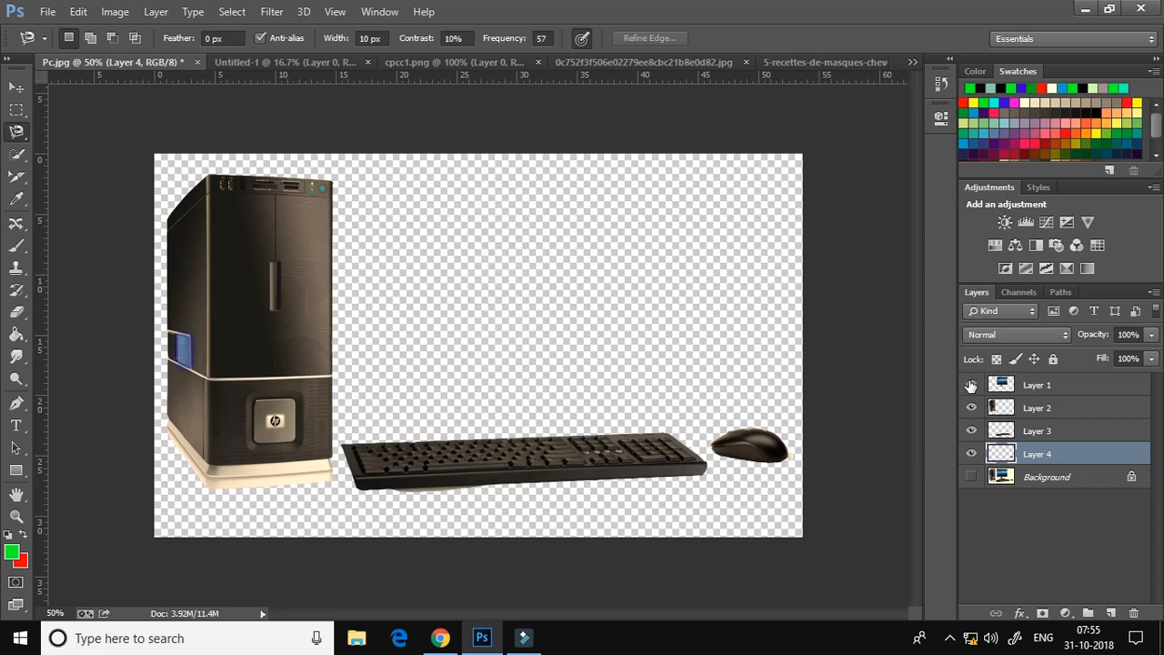
pyautogui.click(970, 385)
pyautogui.click(970, 411)
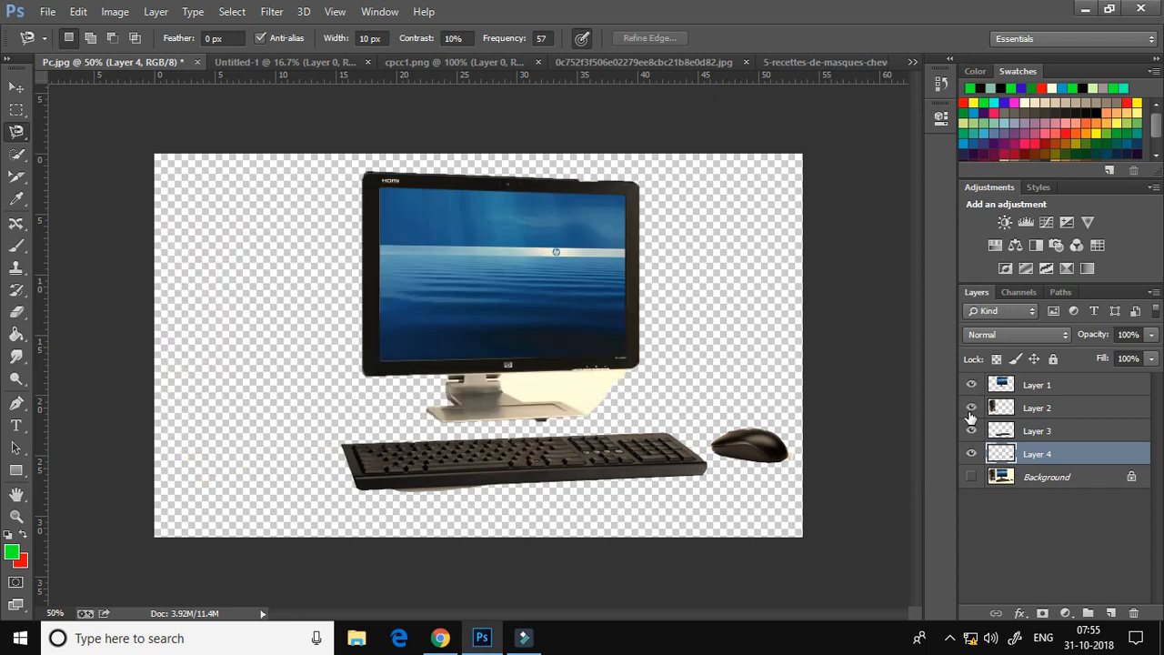
pyautogui.click(971, 431)
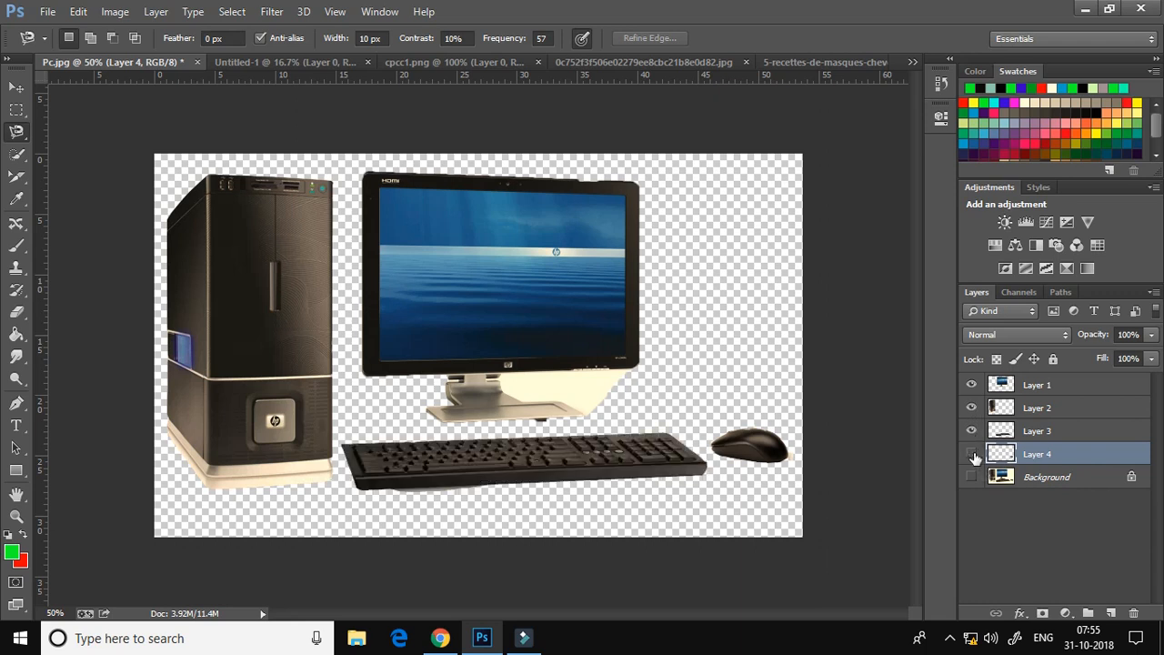
pyautogui.click(971, 453)
# Look through the open cpcc1.png logo, the portrait photo and the hair photo, and return to cpcc1.png.
pyautogui.click(409, 64)
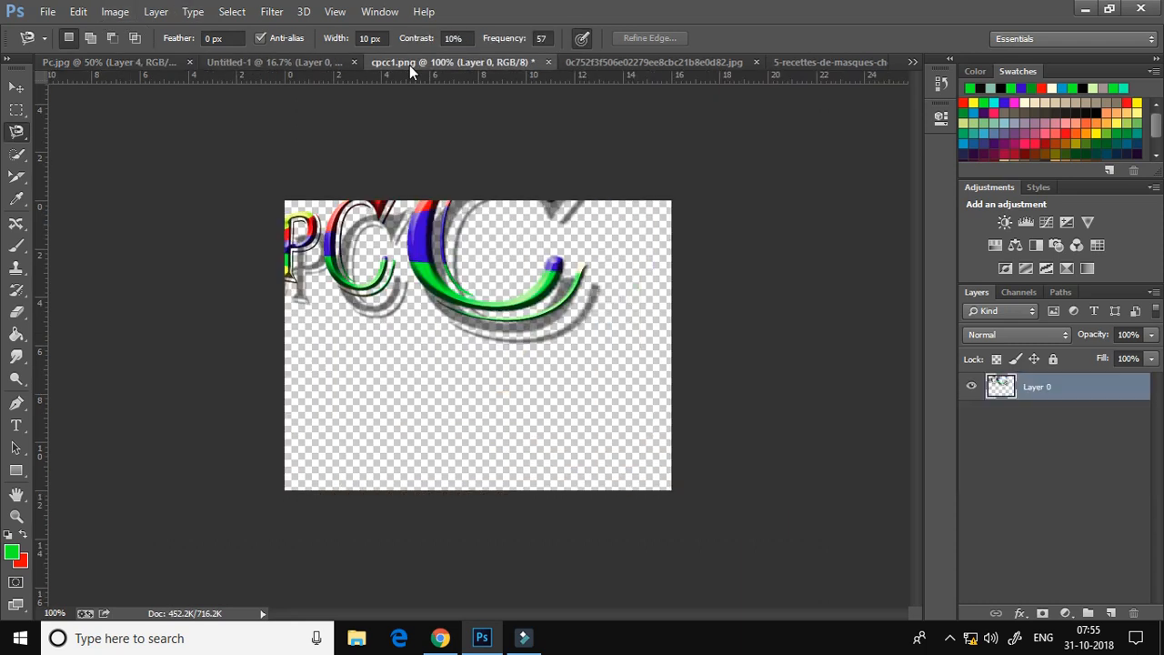
pyautogui.click(593, 61)
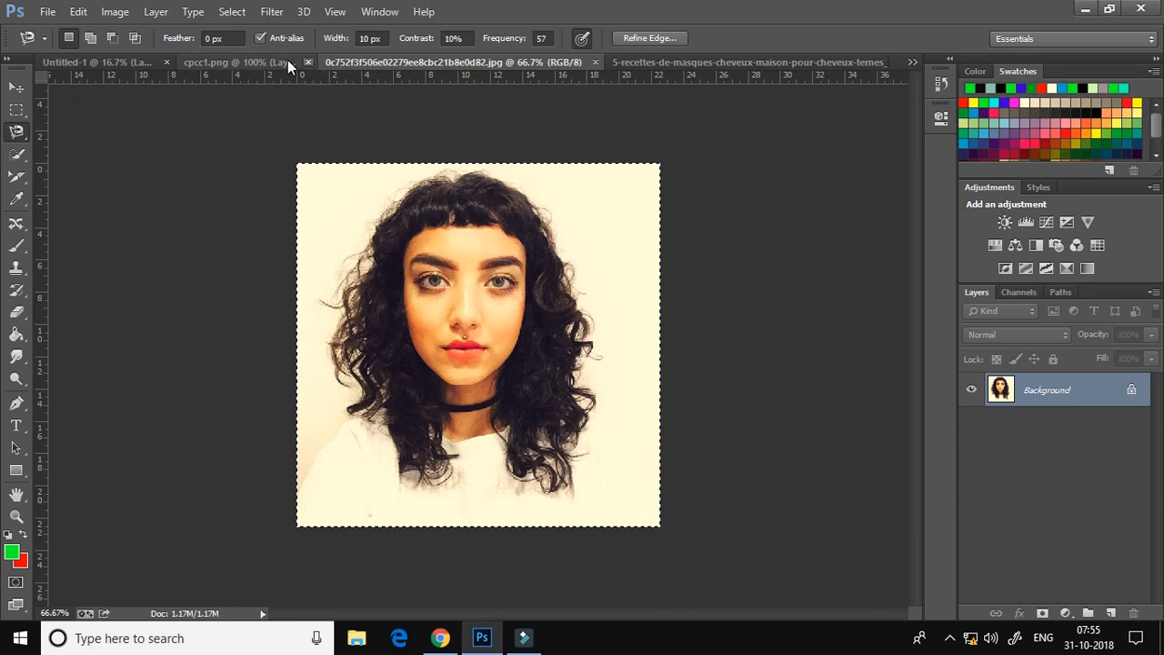
pyautogui.click(668, 64)
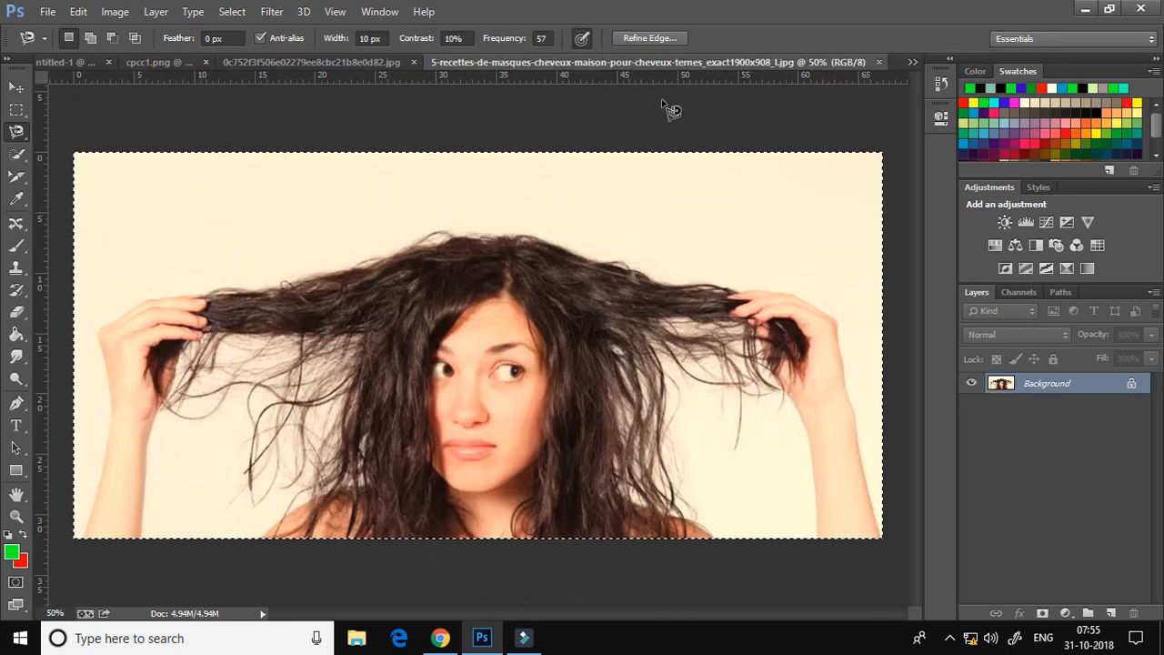
pyautogui.click(351, 59)
pyautogui.click(206, 59)
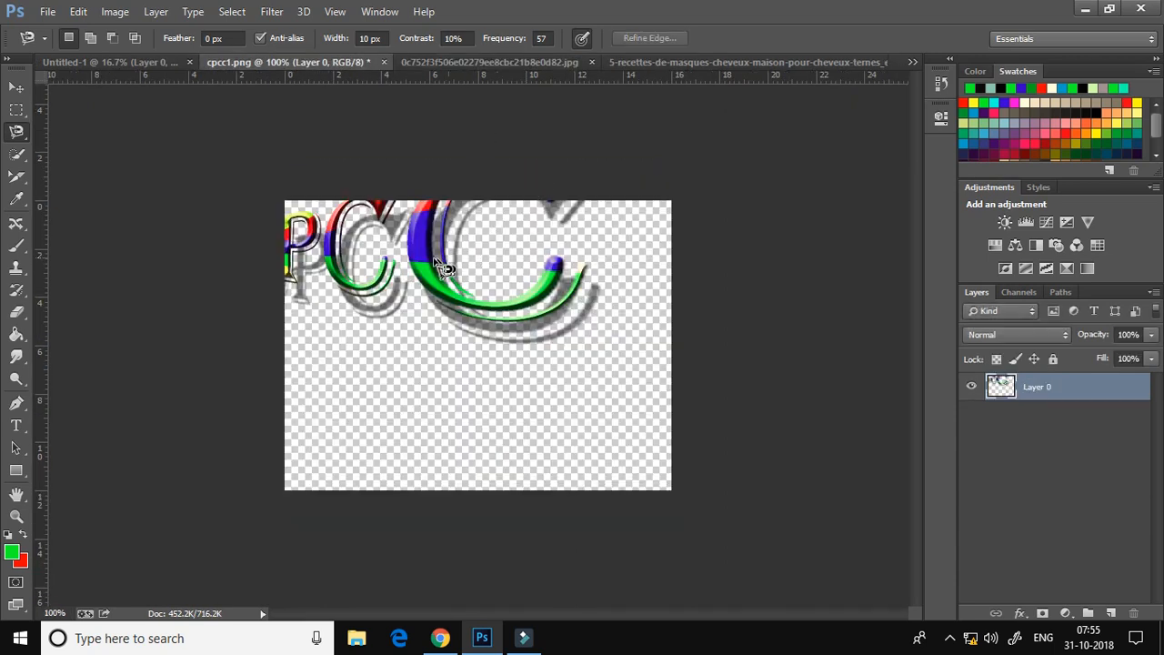
# Try to move the logo from cpcc1.png into the Untitled-1 document with the Move tool, and view the other open documents.
pyautogui.press('v')
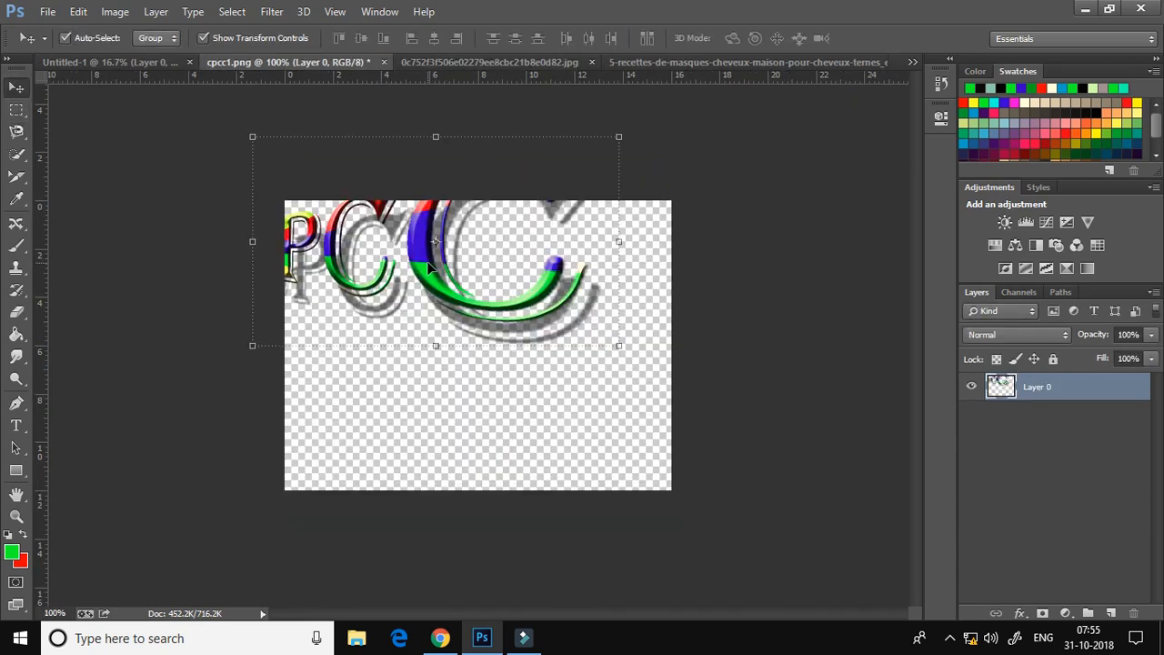
pyautogui.moveTo(465, 329); pyautogui.dragTo(118, 68)
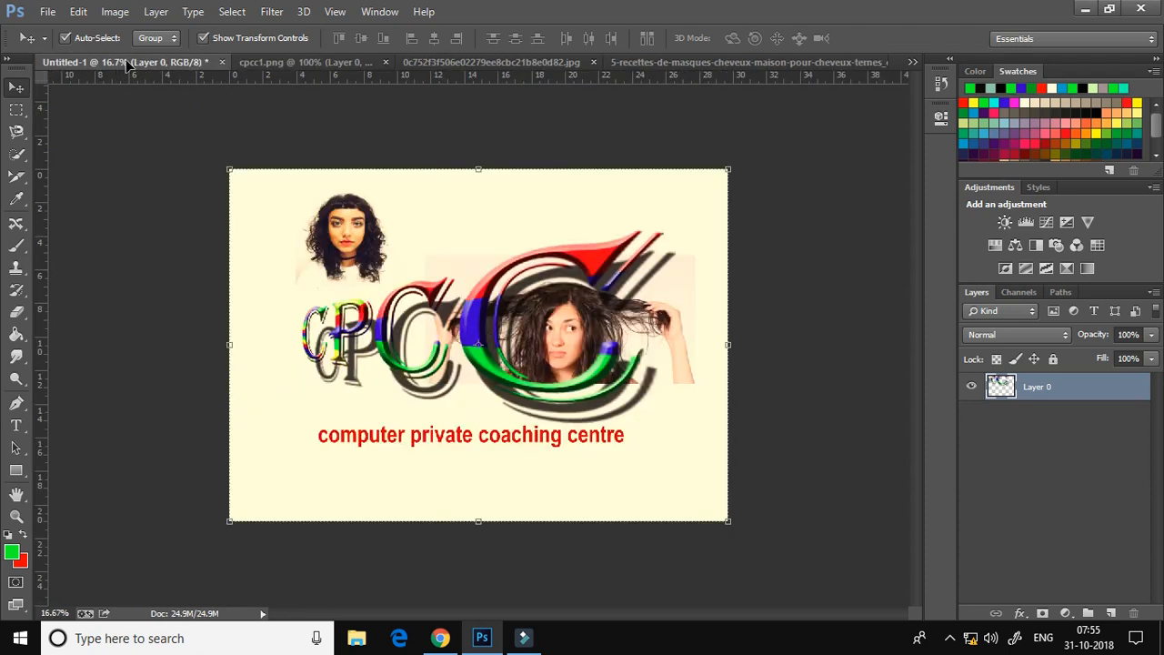
pyautogui.moveTo(914, 62); pyautogui.dragTo(638, 161)
pyautogui.moveTo(419, 188); pyautogui.dragTo(427, 189)
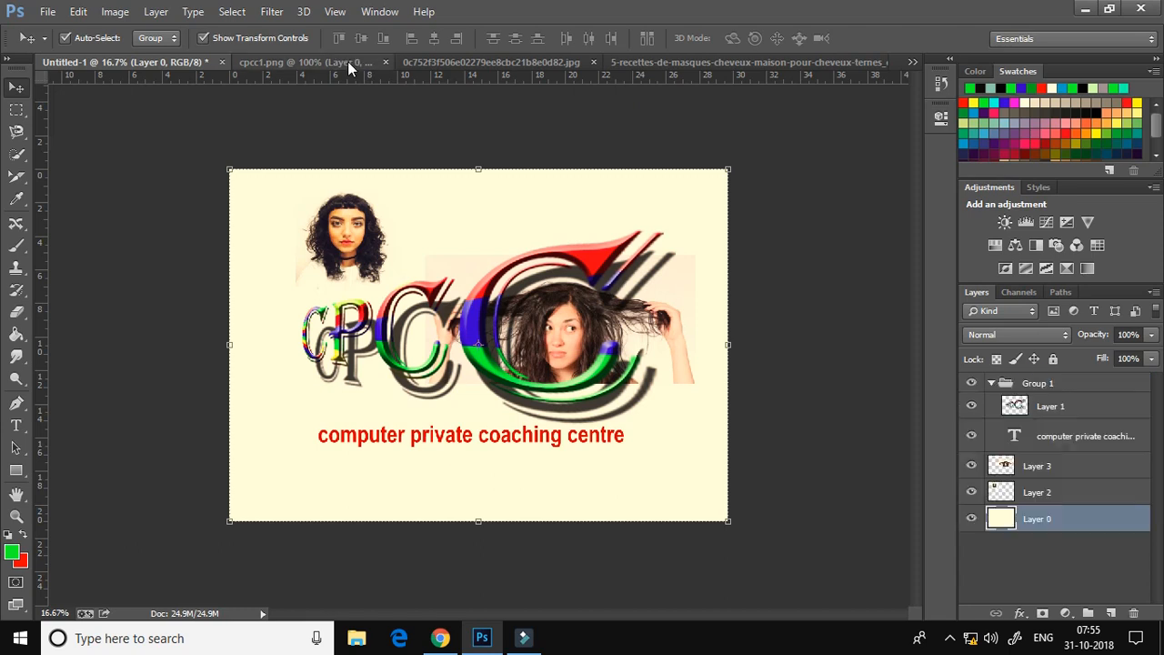
pyautogui.click(479, 58)
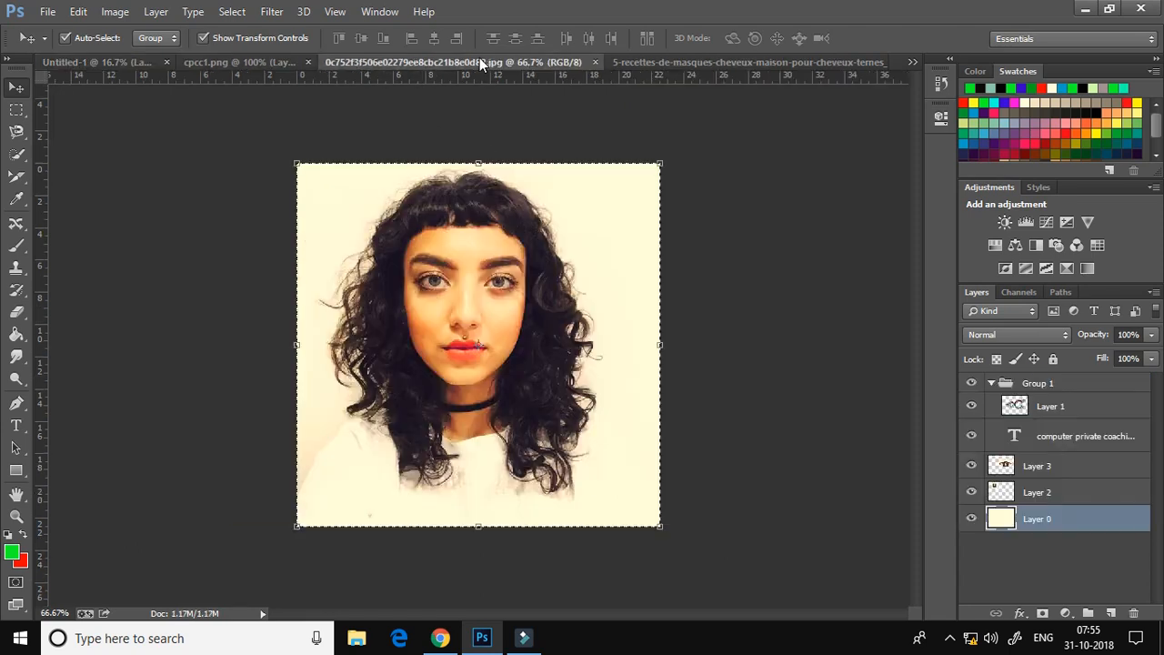
pyautogui.click(666, 65)
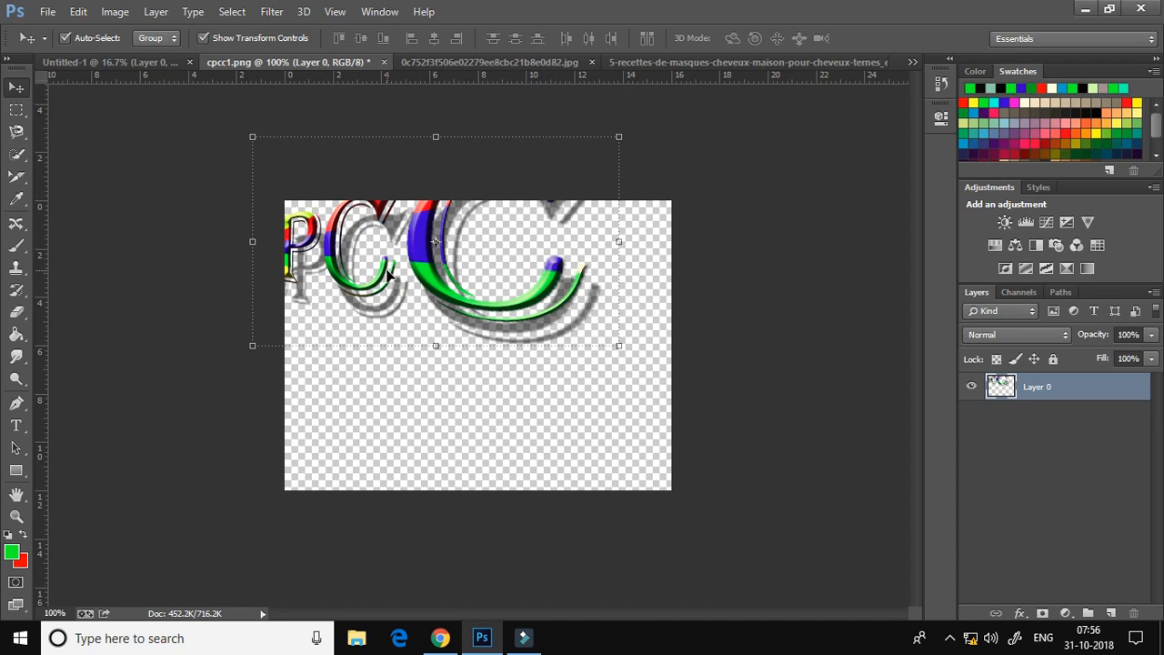
# Move the logo back fully inside the cpcc1.png canvas and select the entire canvas.
pyautogui.moveTo(397, 291); pyautogui.dragTo(450, 371)
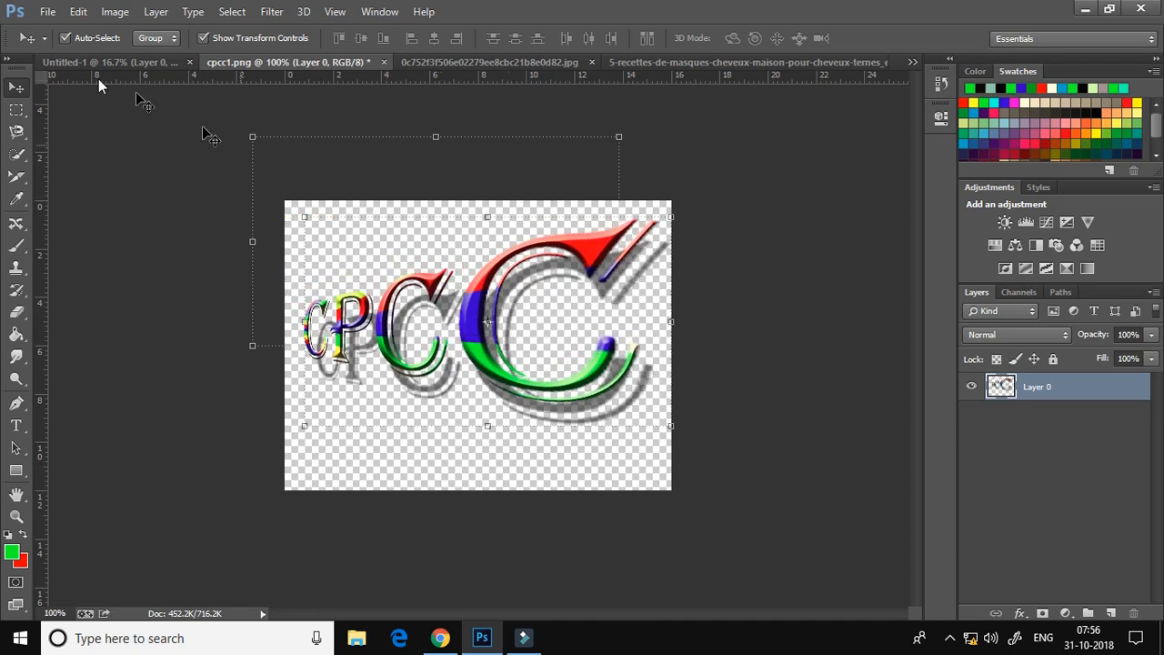
pyautogui.click(463, 384)
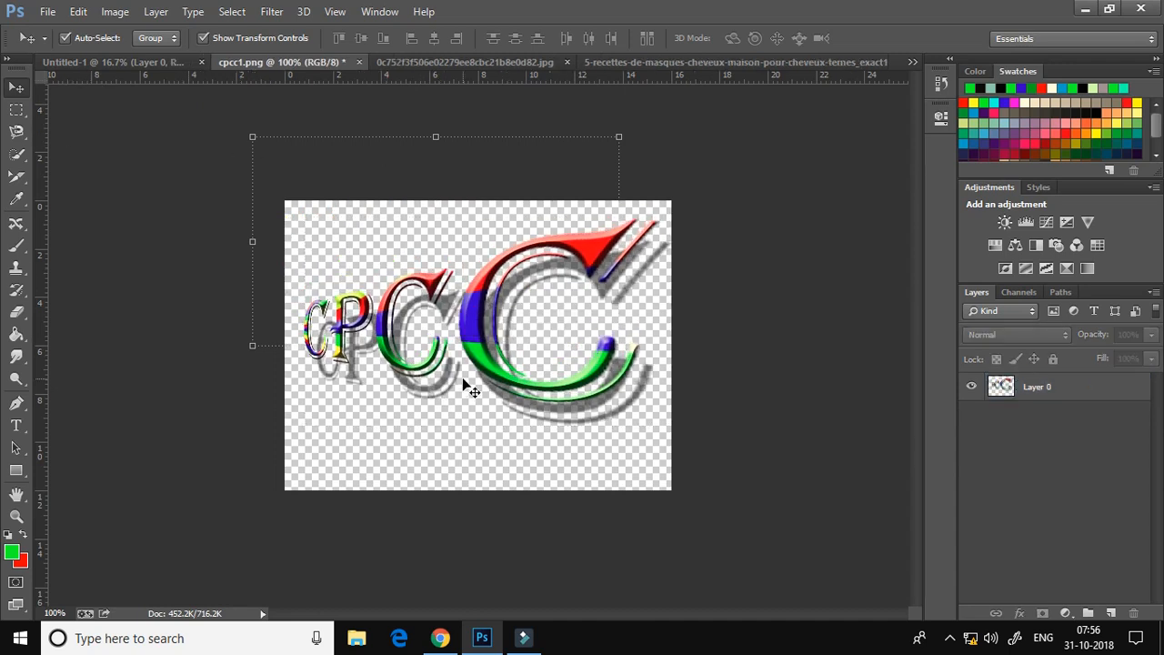
pyautogui.hotkey('ctrl', 'a')
pyautogui.click(487, 364)
pyautogui.click(496, 267)
# Locate the open Pc.jpg document and move the selected logo from cpcc1.png into it as a new layer.
pyautogui.click(911, 61)
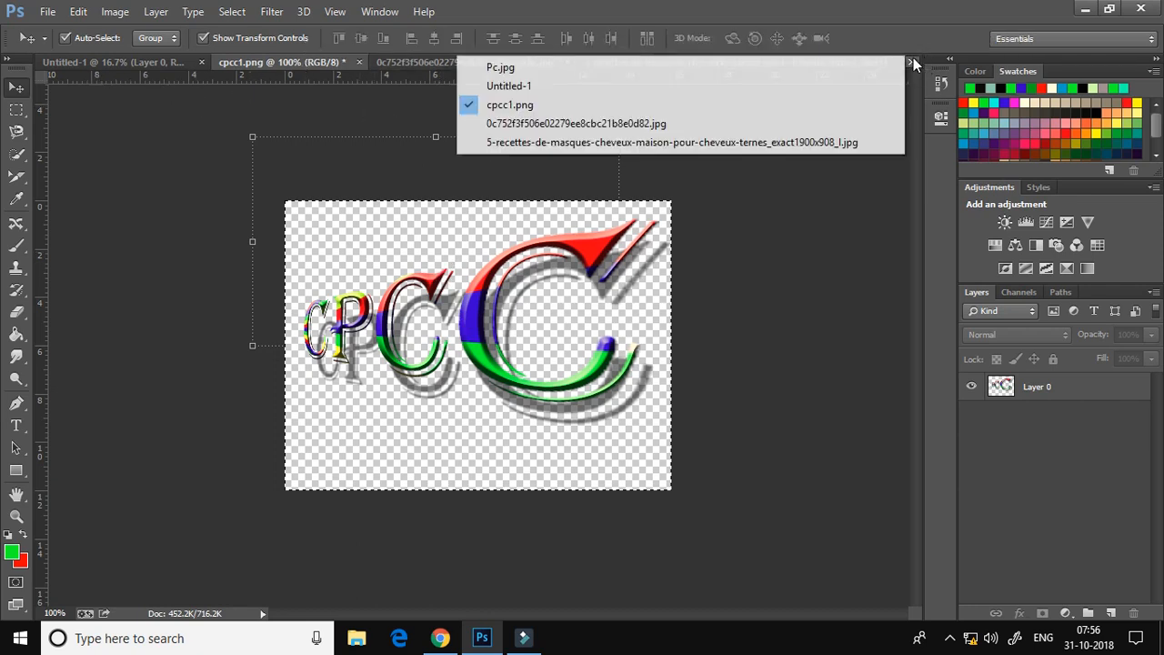
pyautogui.click(609, 80)
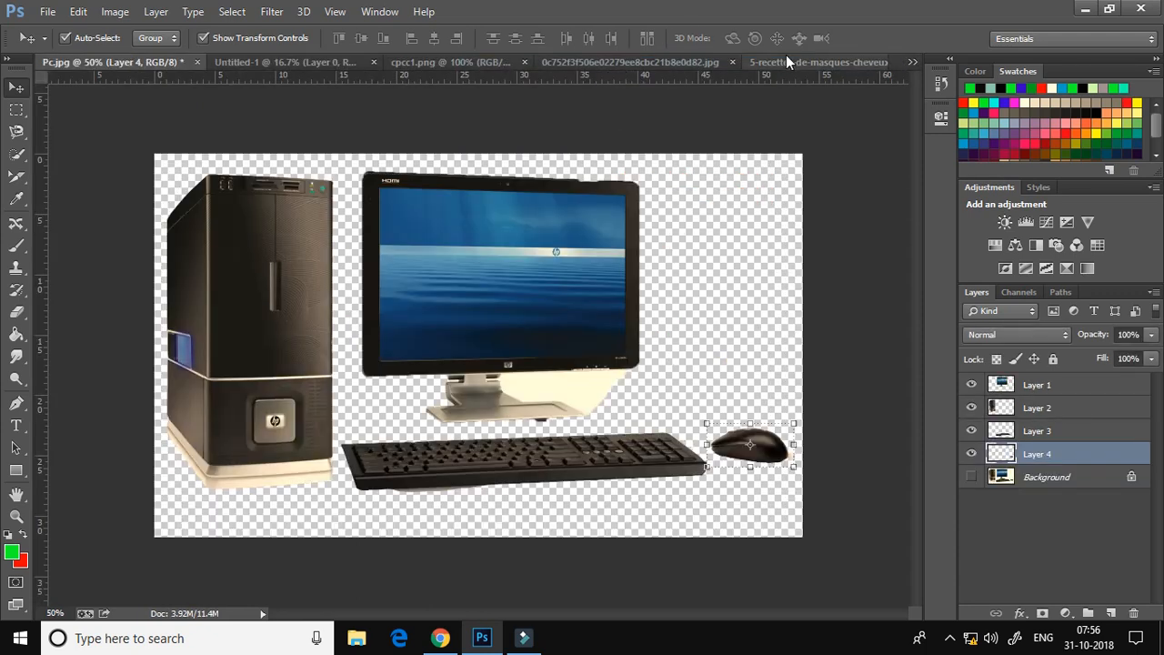
pyautogui.click(471, 61)
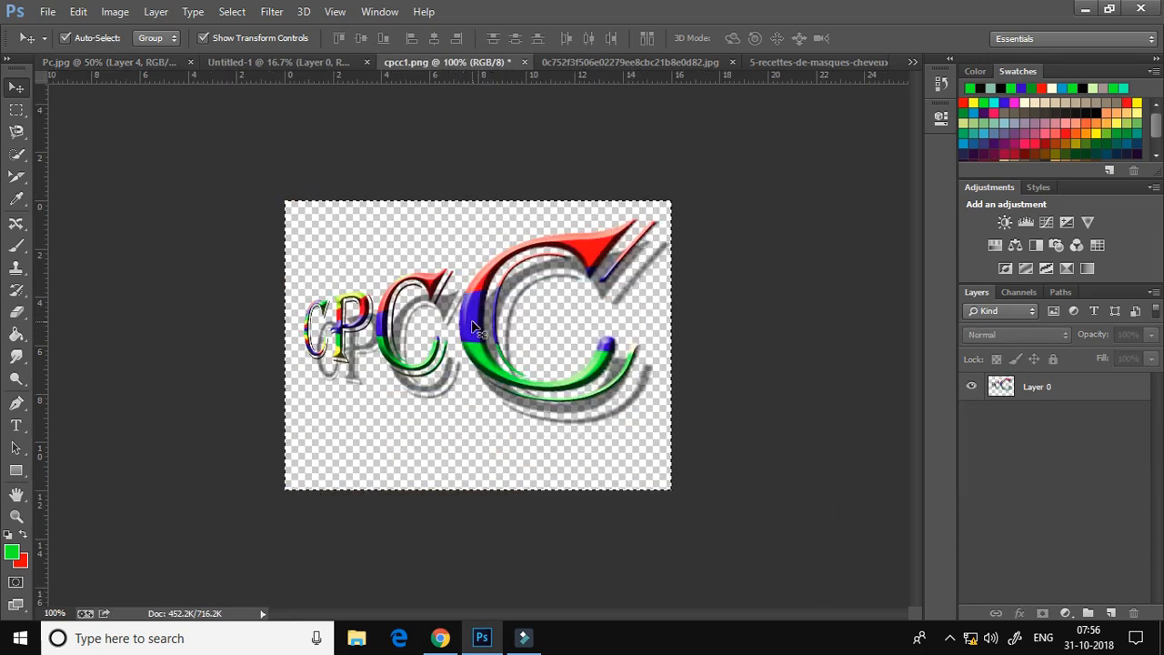
pyautogui.click(455, 291)
pyautogui.click(502, 269)
pyautogui.click(475, 305)
pyautogui.moveTo(475, 305); pyautogui.dragTo(360, 236)
pyautogui.moveTo(472, 294); pyautogui.dragTo(474, 300)
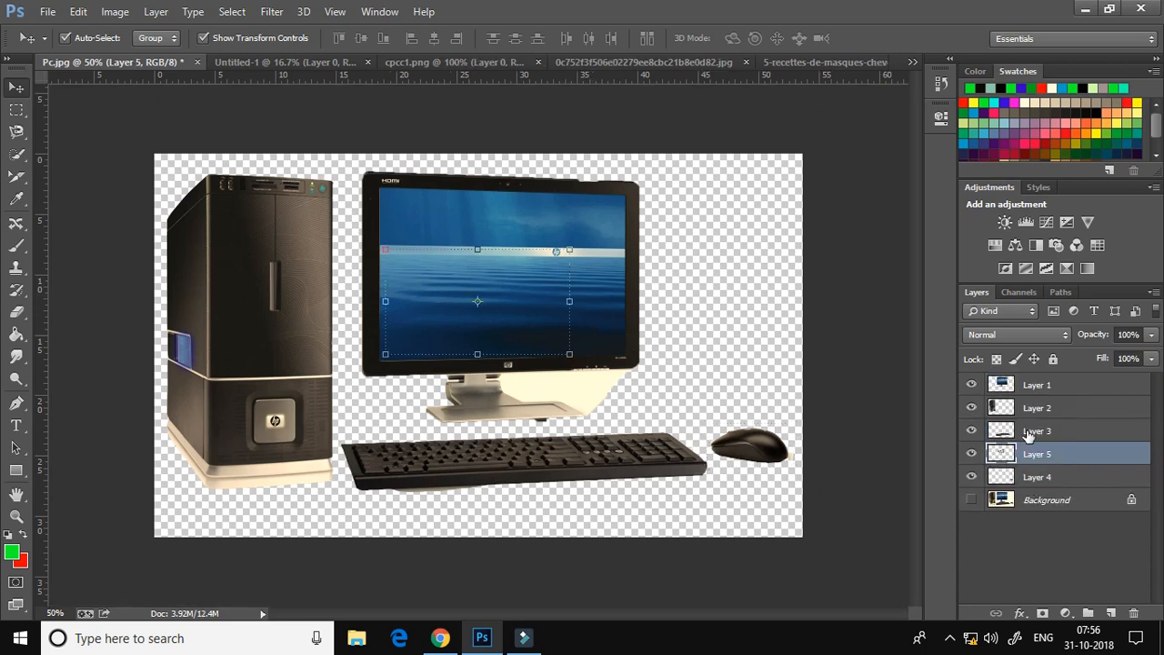
# Place the logo's Layer 5 above Layer 1 and center the logo over the monitor screen.
pyautogui.moveTo(1059, 455); pyautogui.dragTo(1039, 385)
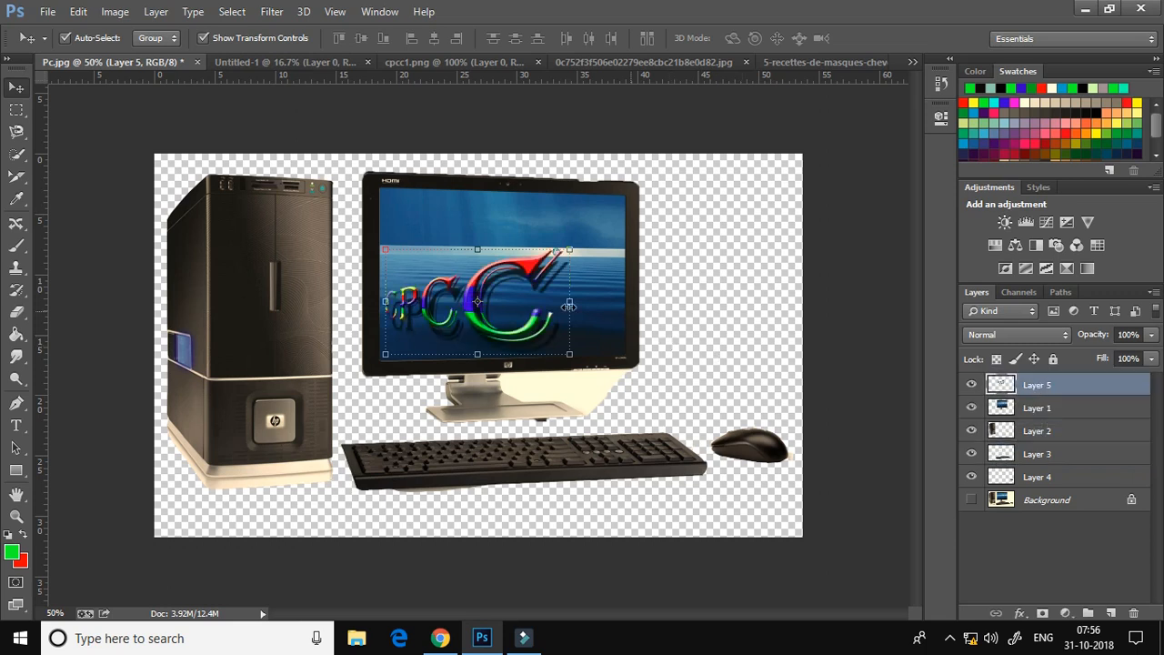
pyautogui.moveTo(482, 328); pyautogui.dragTo(512, 295)
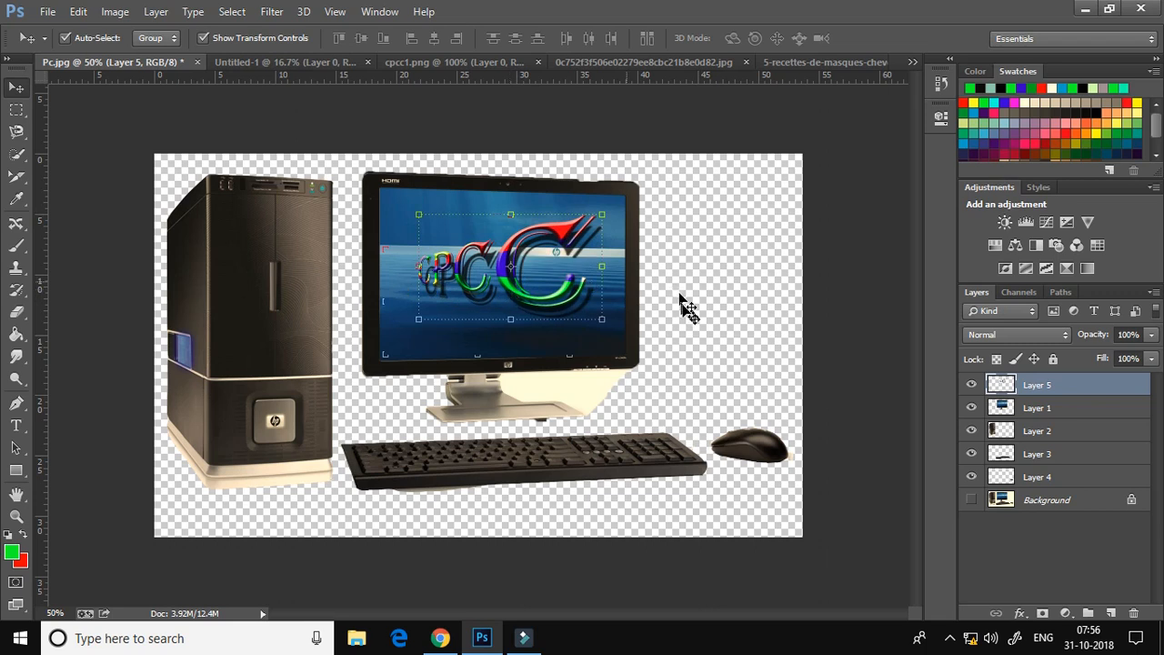
# Scale the logo to about 130% width and 158% height to fill the monitor screen, and deselect the layer.
pyautogui.moveTo(603, 317); pyautogui.dragTo(620, 331)
pyautogui.moveTo(419, 221); pyautogui.dragTo(385, 193)
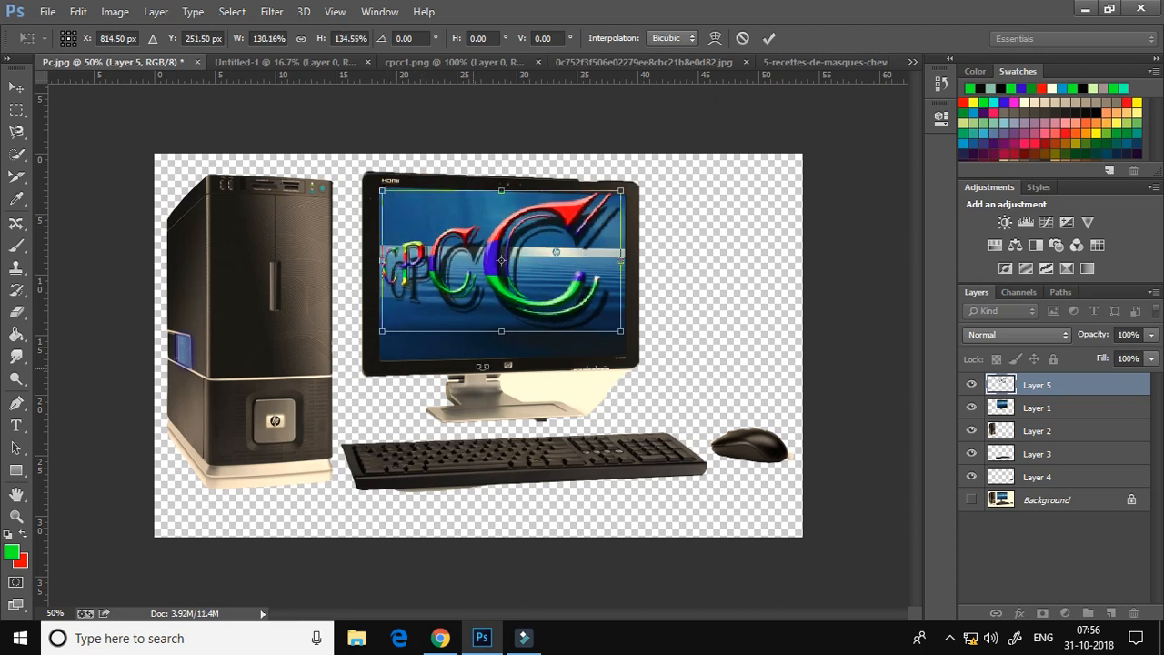
pyautogui.moveTo(503, 350); pyautogui.dragTo(506, 361)
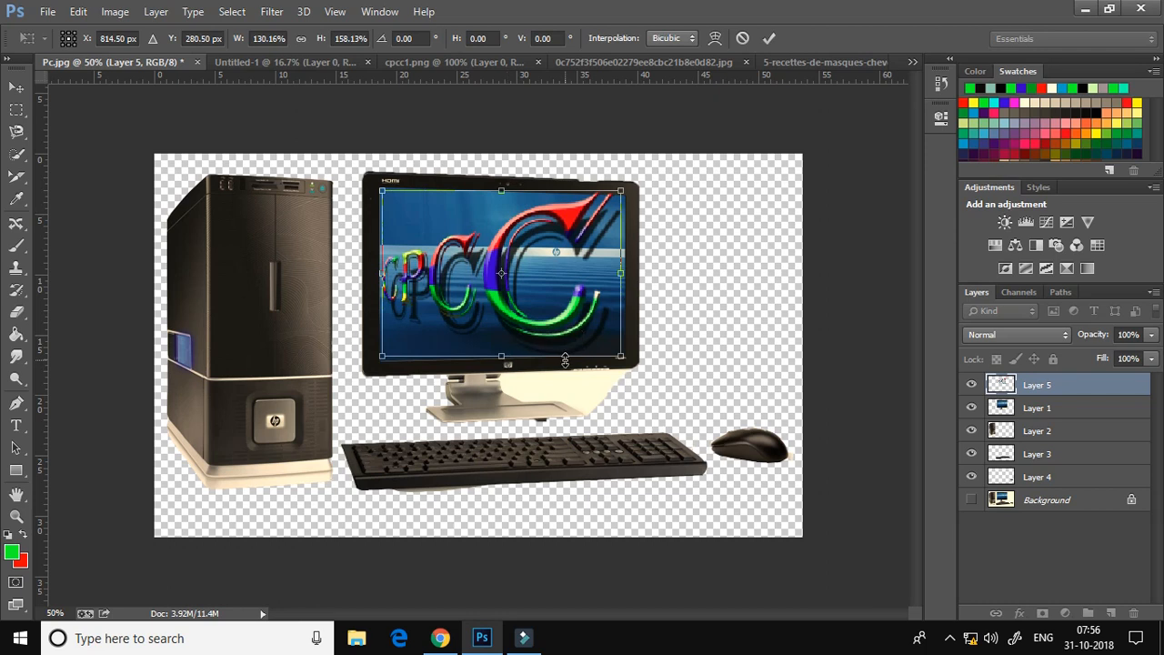
pyautogui.press('Return')
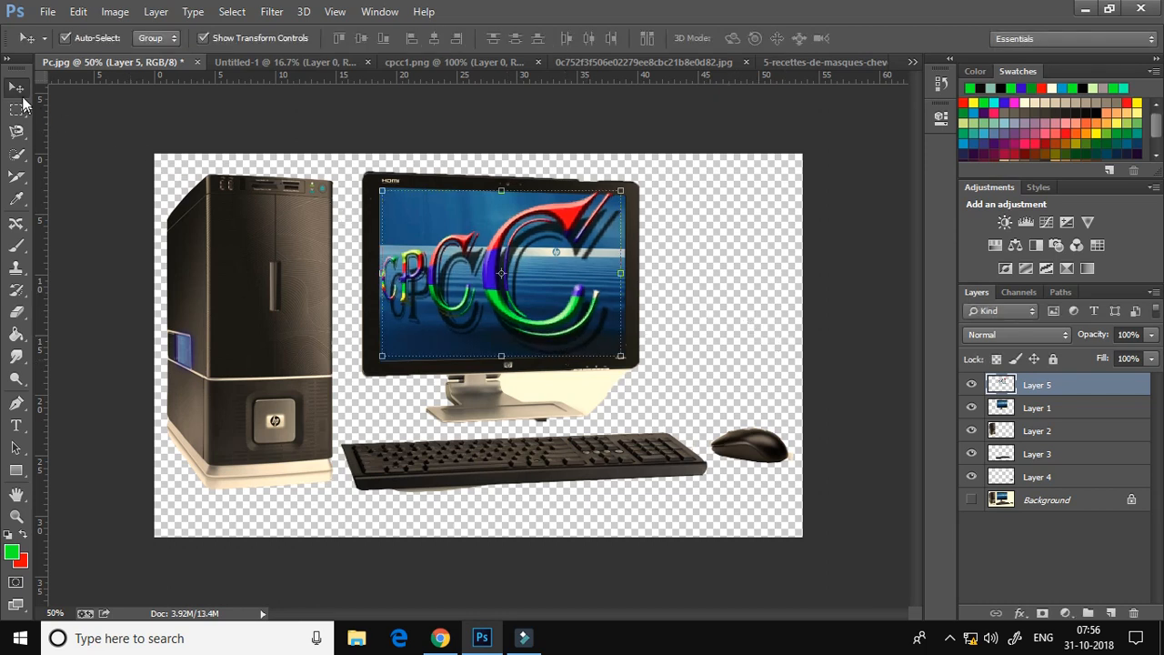
pyautogui.click(744, 409)
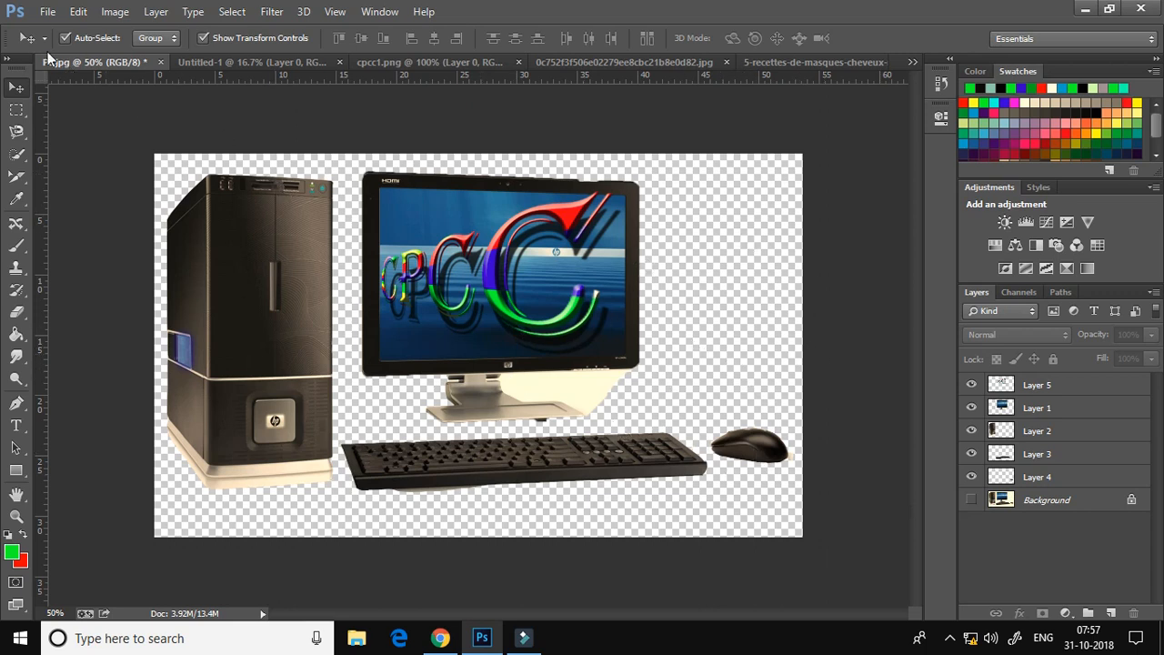
pyautogui.click(48, 12)
pyautogui.click(643, 171)
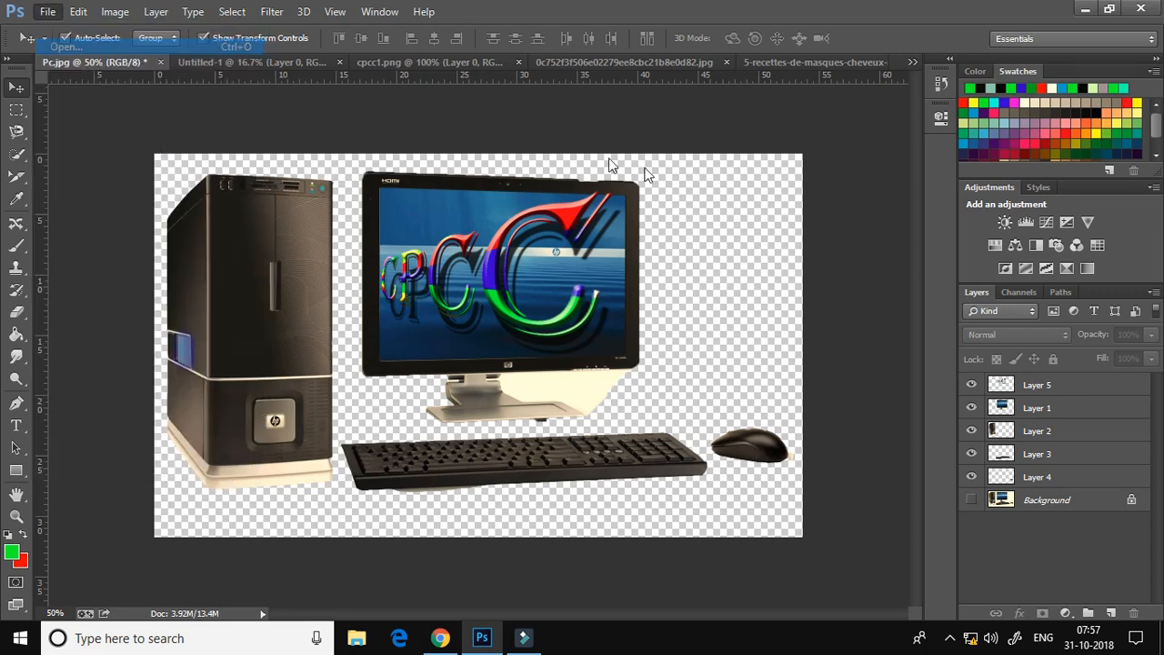
pyautogui.hotkey('ctrl', 'o')
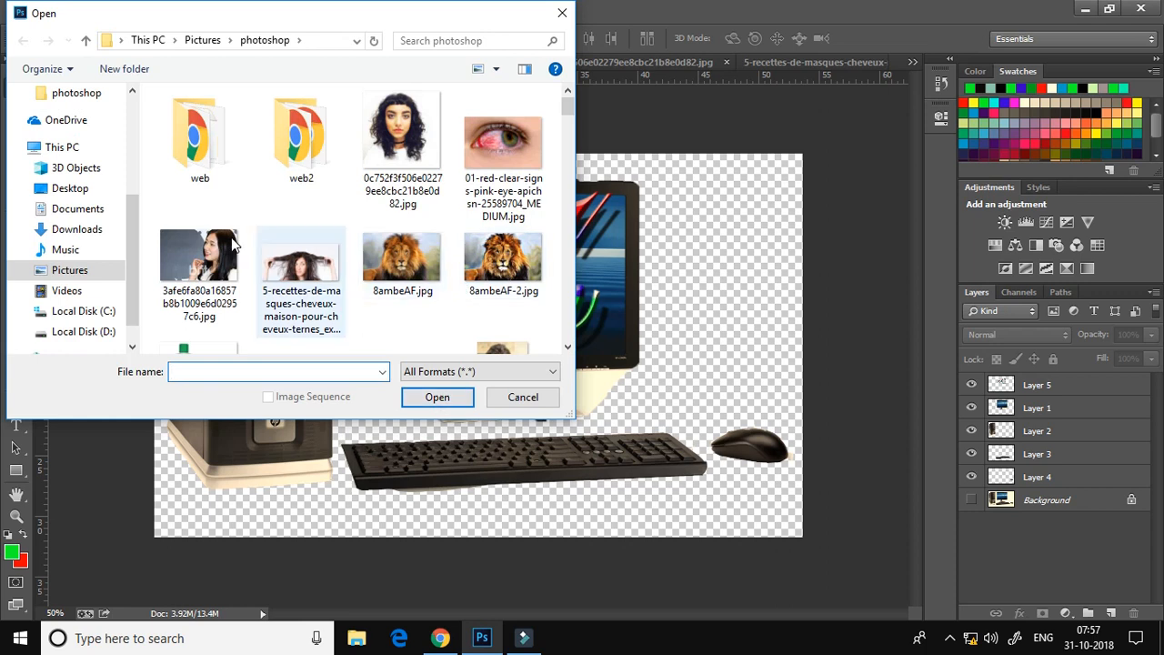
pyautogui.scroll(-2, 231, 236)
pyautogui.scroll(-3, 231, 236)
pyautogui.scroll(-1, 231, 168)
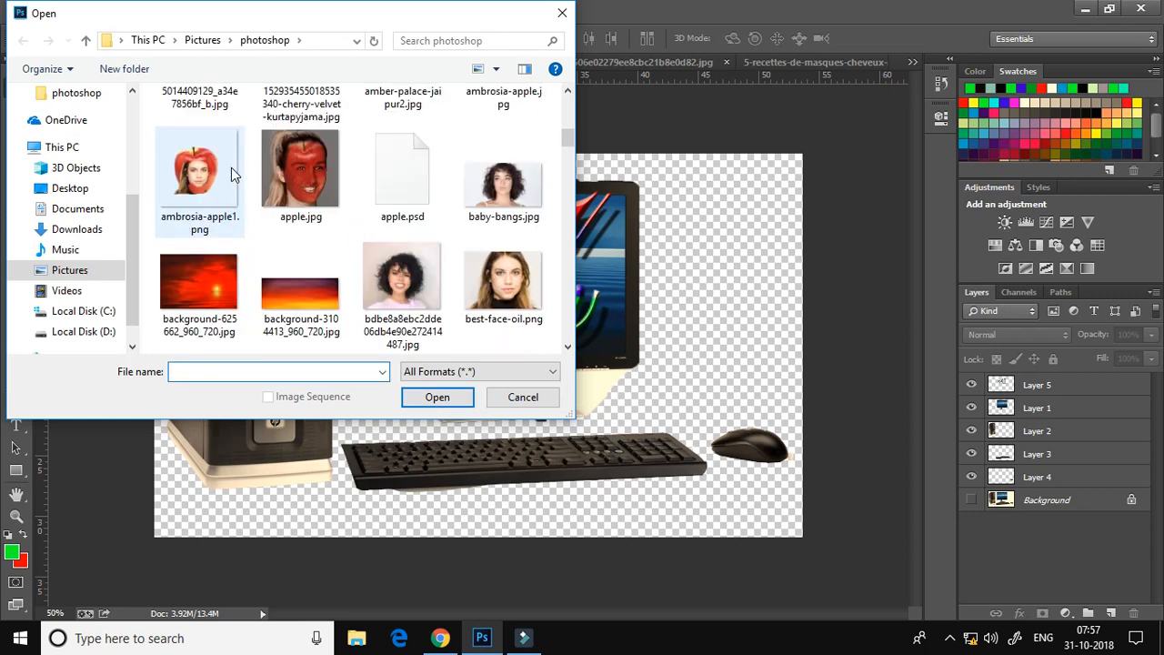
pyautogui.scroll(3, 231, 168)
pyautogui.scroll(-2, 231, 173)
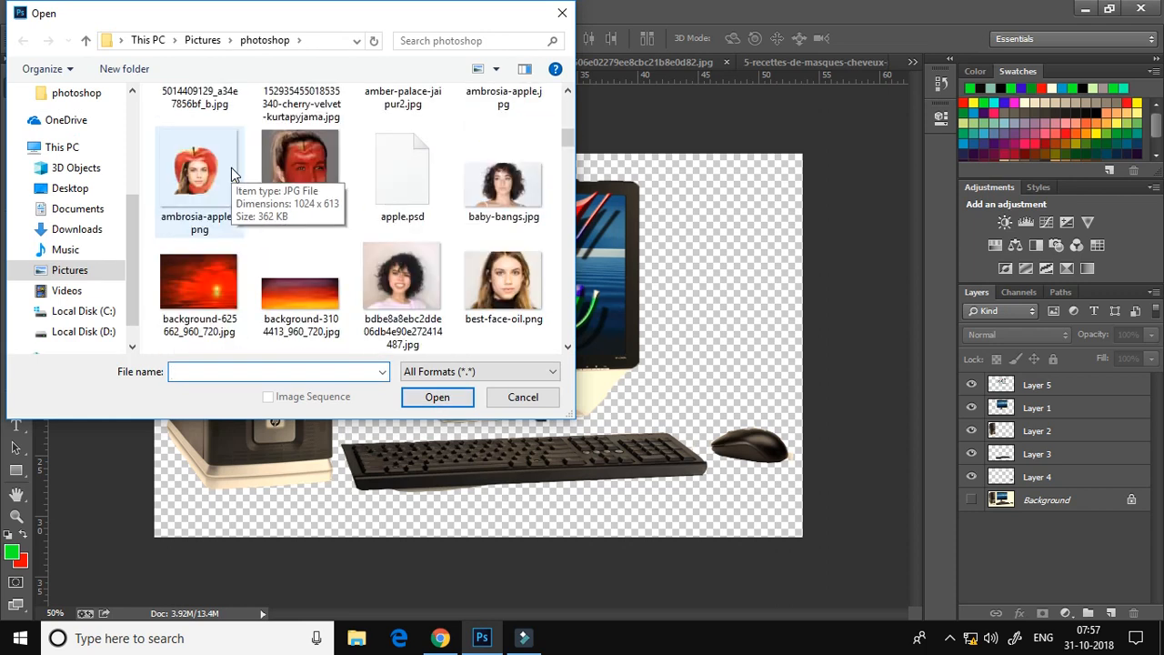
pyautogui.scroll(2, 229, 212)
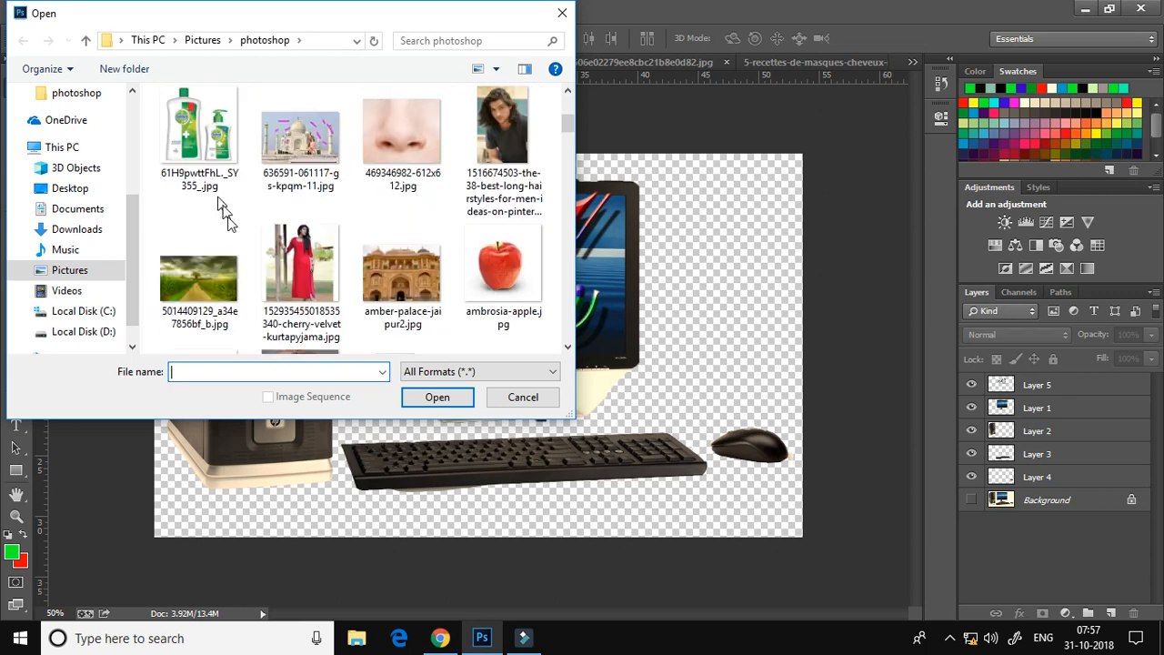
pyautogui.click(225, 279)
pyautogui.click(441, 397)
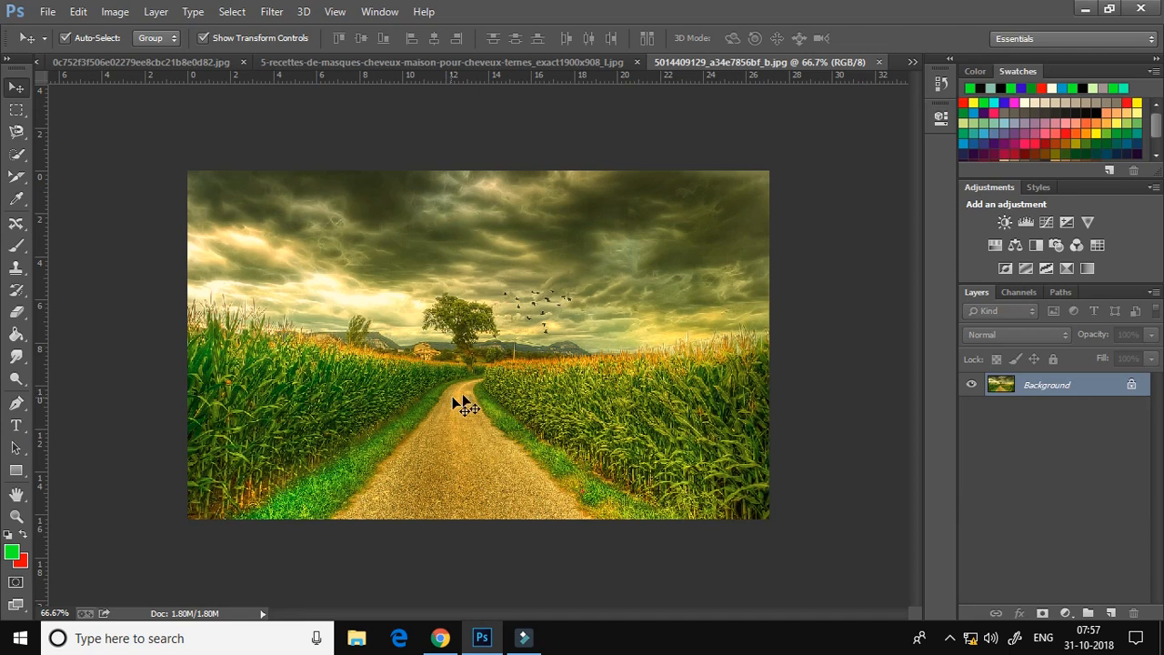
# Copy the entire landscape image and paste it into Pc.jpg as a new layer.
pyautogui.hotkey('ctrl', 'a')
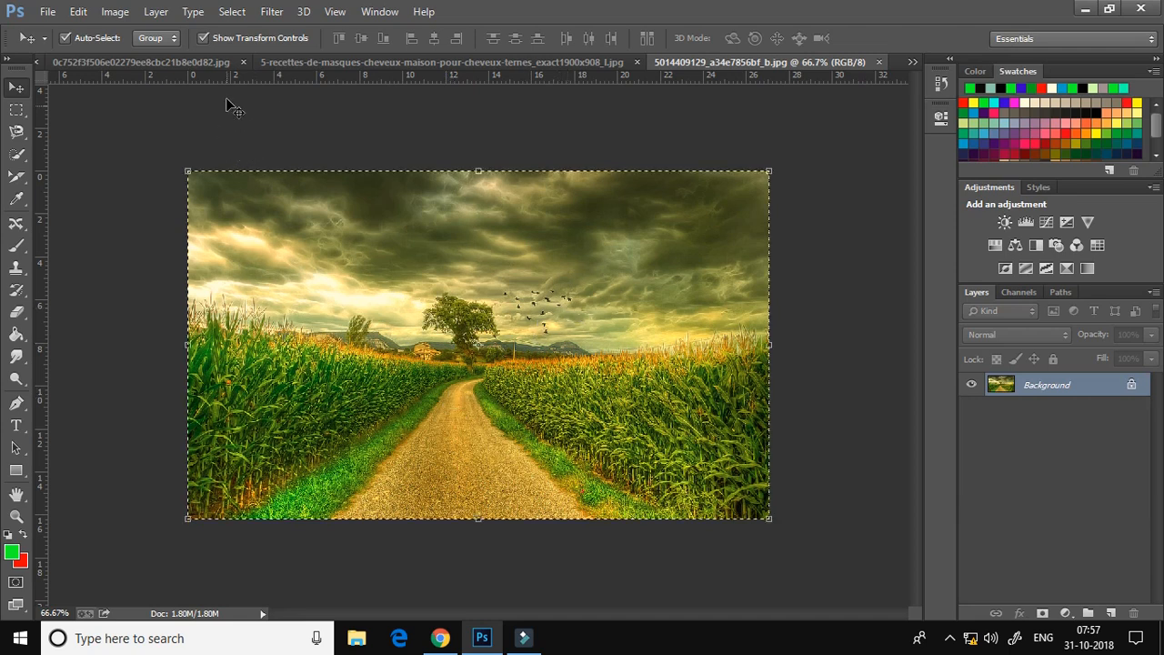
pyautogui.click(913, 64)
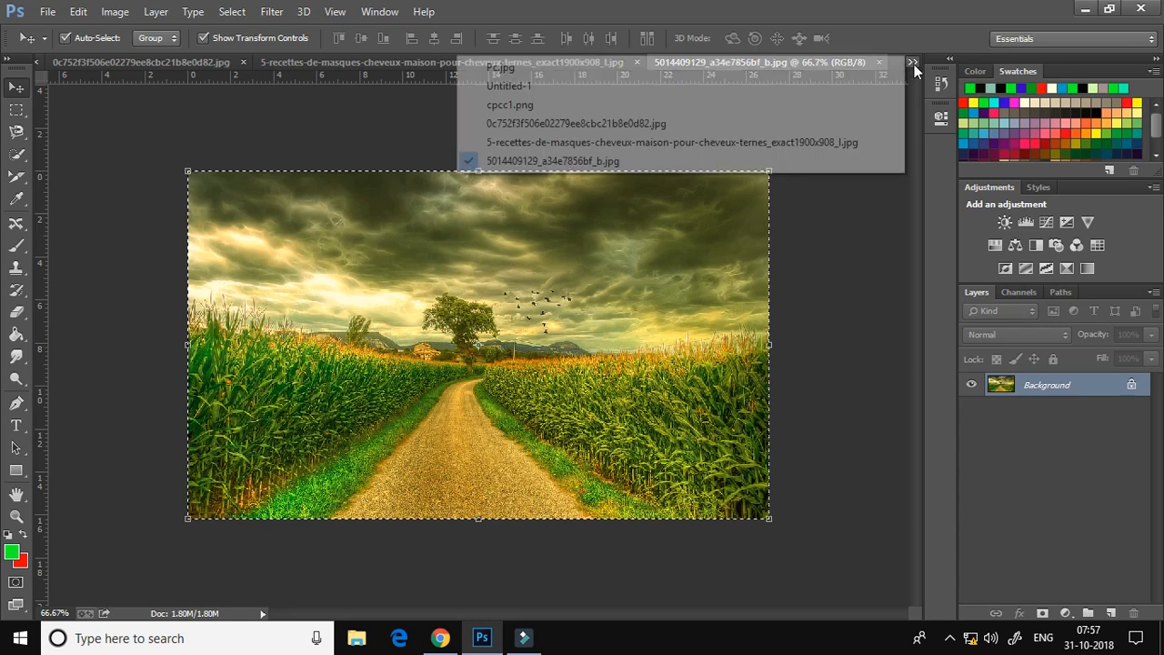
pyautogui.click(570, 72)
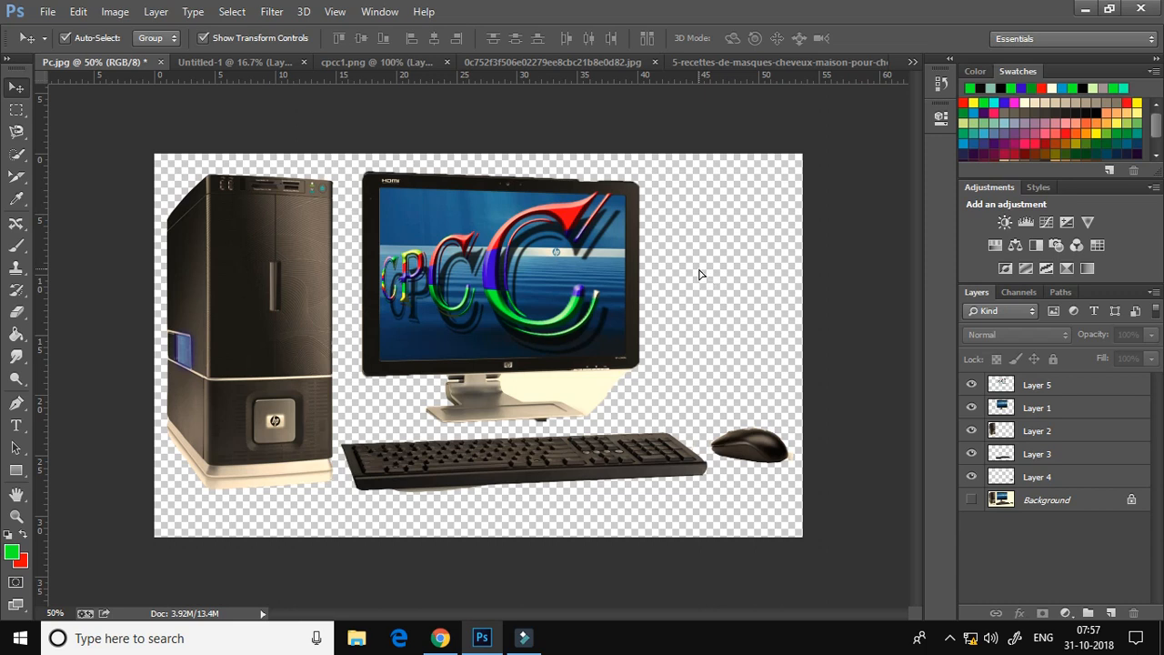
pyautogui.hotkey('ctrl', 'v')
# Align the landscape with the canvas's upper-left corner and scale it to about 149% width and 151% height to cover the canvas.
pyautogui.moveTo(597, 285); pyautogui.dragTo(506, 219)
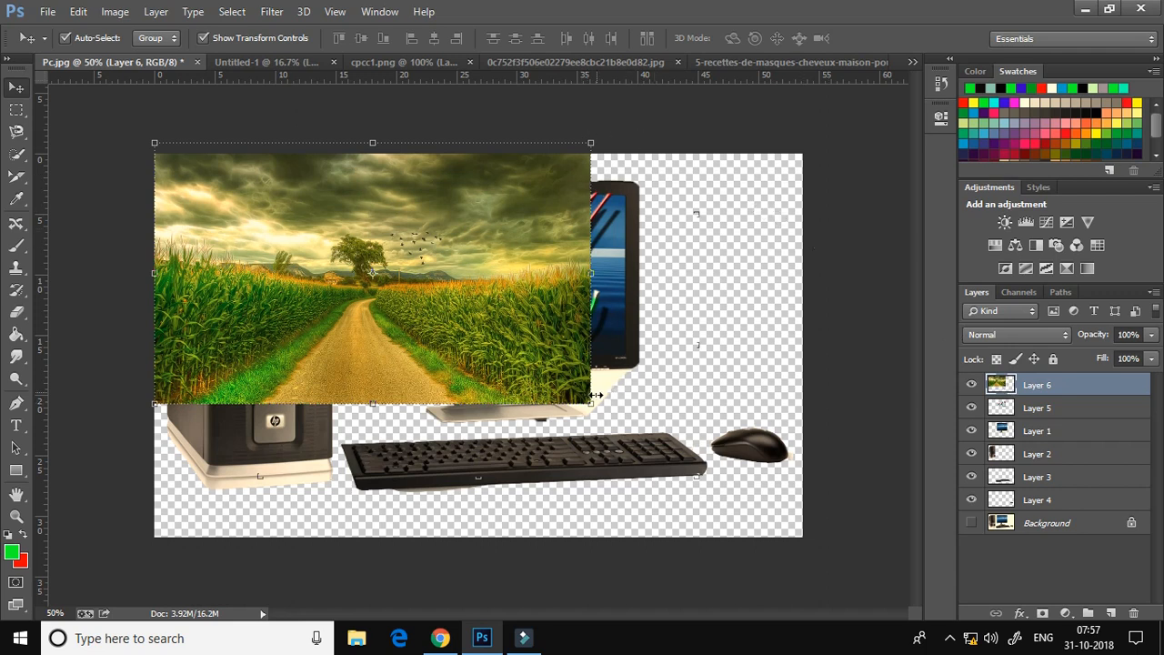
pyautogui.moveTo(592, 407); pyautogui.dragTo(803, 536)
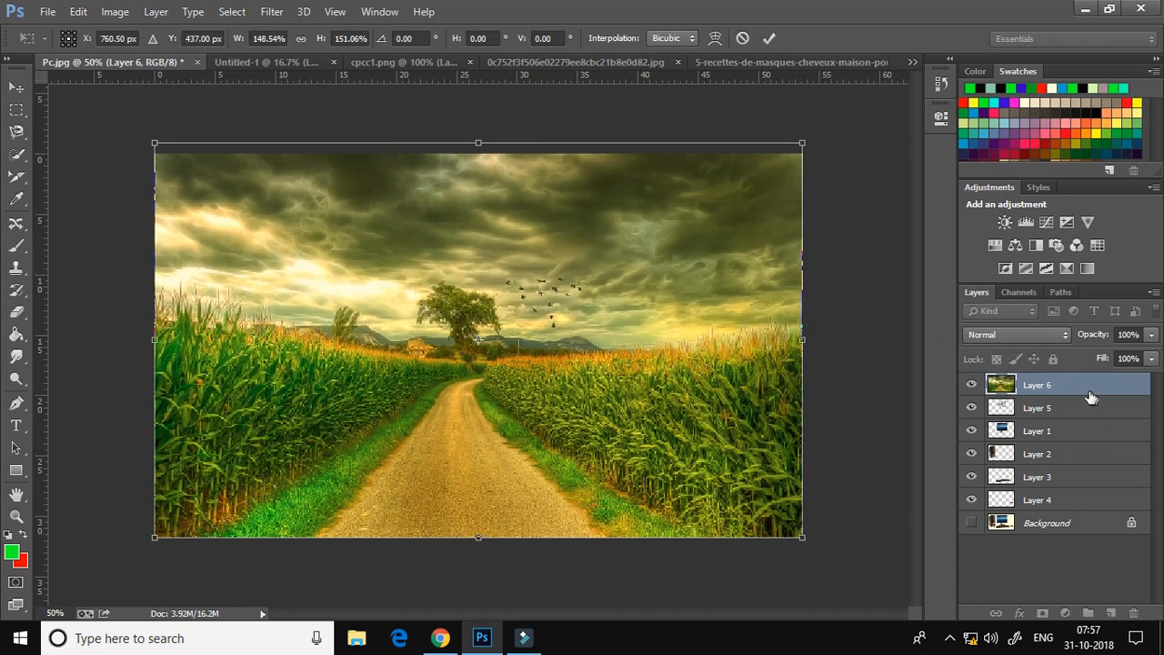
pyautogui.press('Return')
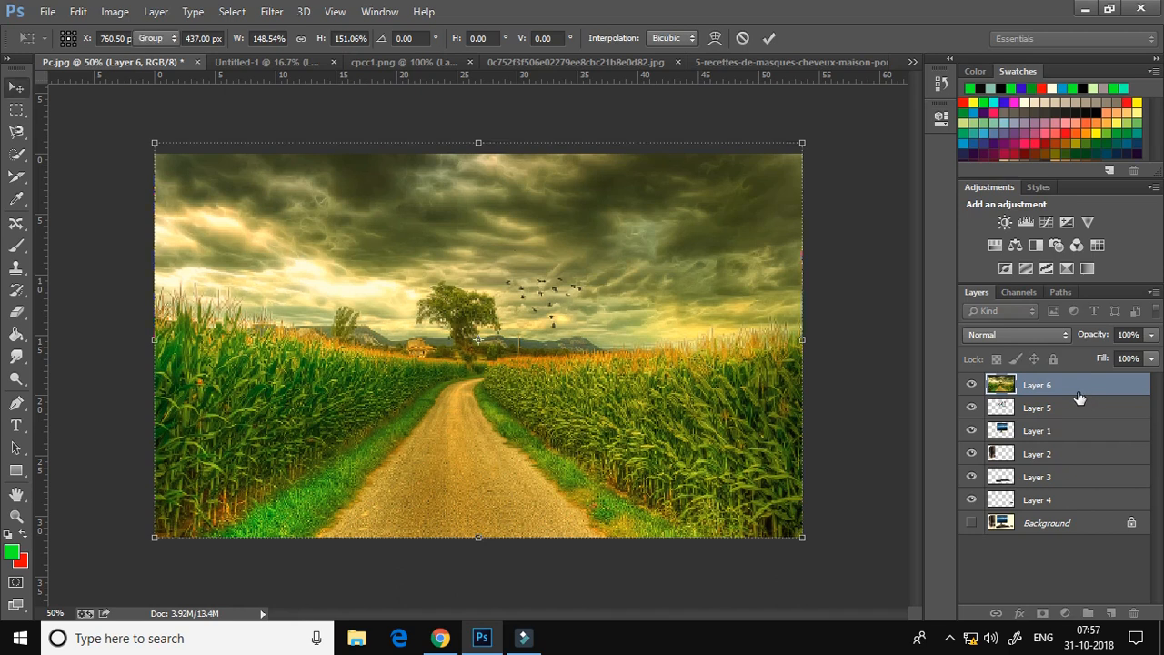
# Move the landscape's Layer 6 below Layer 4, directly above the Background layer, to place it behind the computer parts.
pyautogui.moveTo(1075, 389); pyautogui.dragTo(1081, 519)
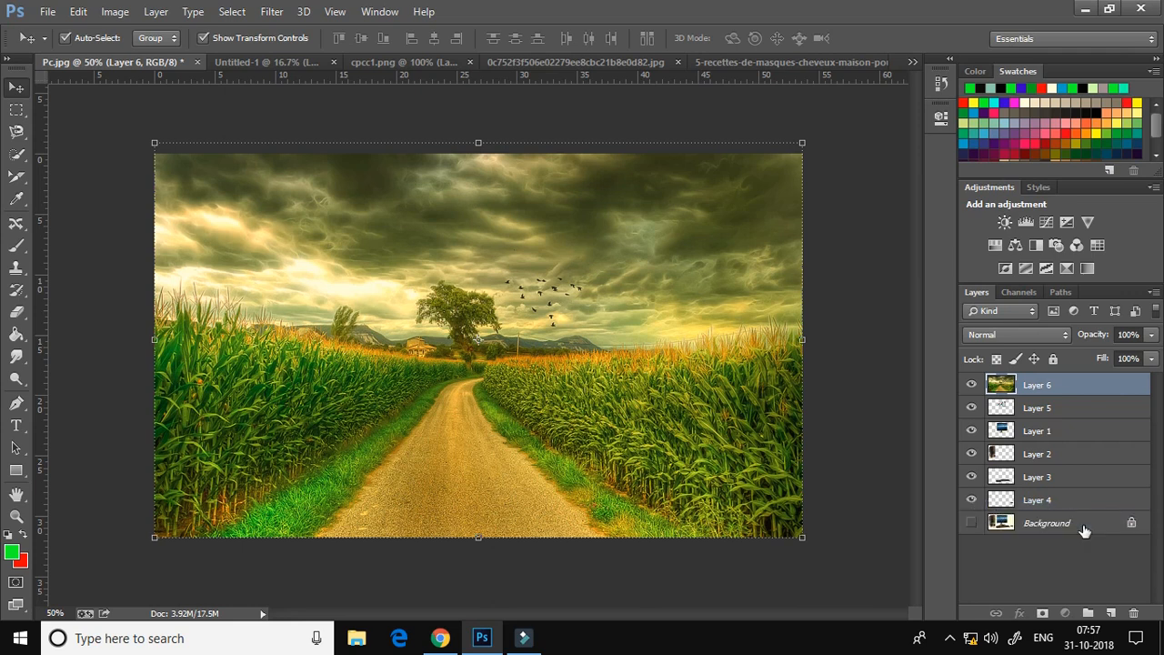
pyautogui.moveTo(1065, 390); pyautogui.dragTo(1079, 509)
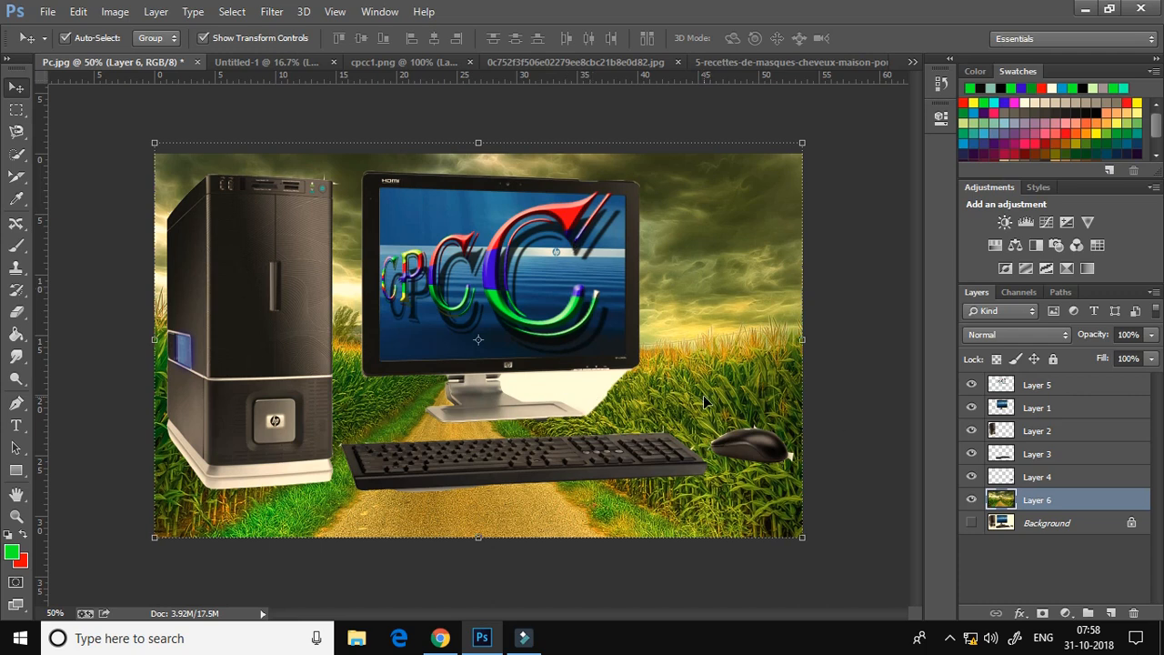
pyautogui.click(952, 639)
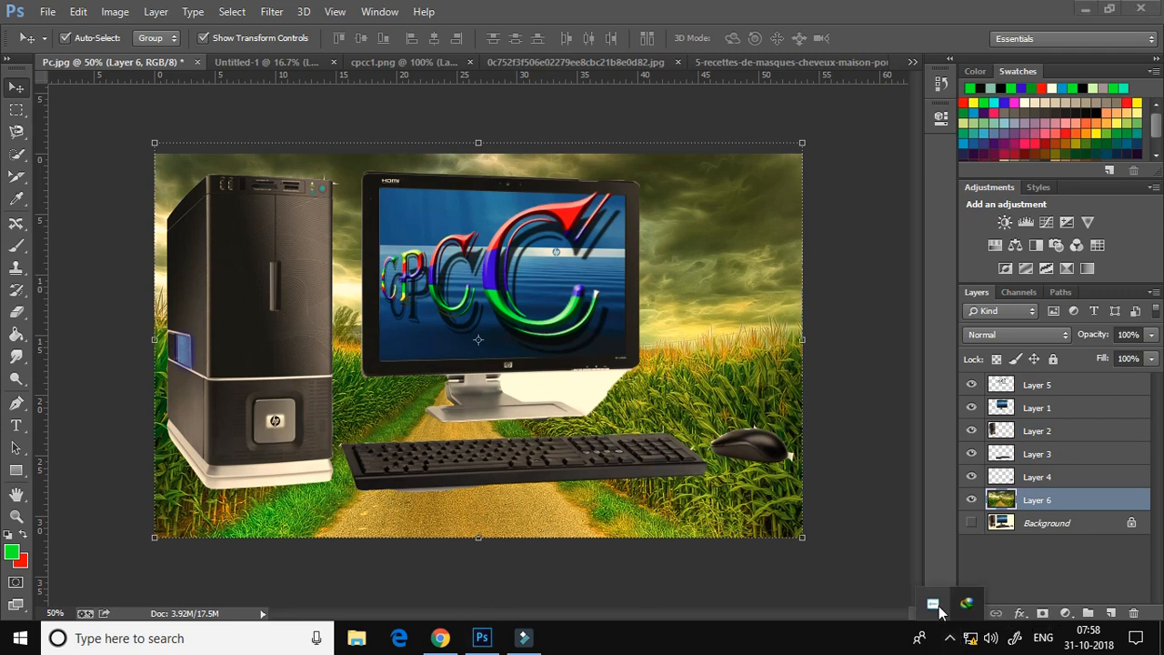